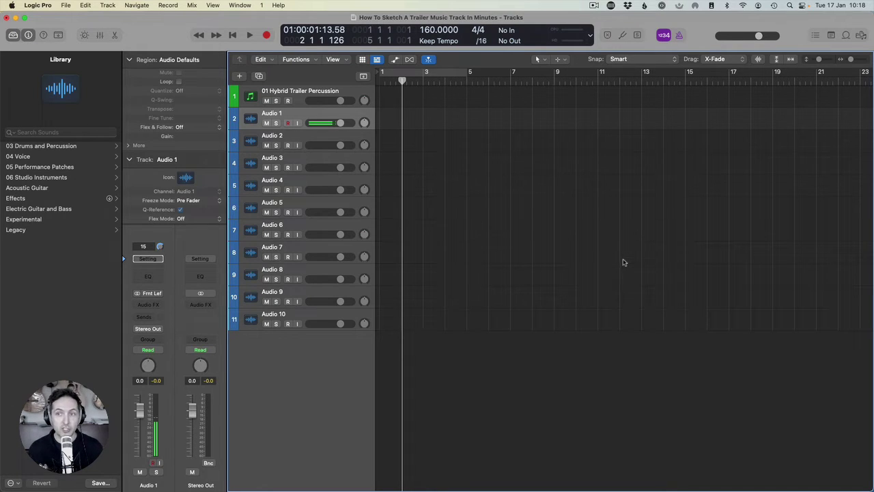
Delete the 01 Hybrid Trailer Percussion track from the project
{"action": "left_click_drag", "start_coordinate": [844, 60], "coordinate": [844, 61]}
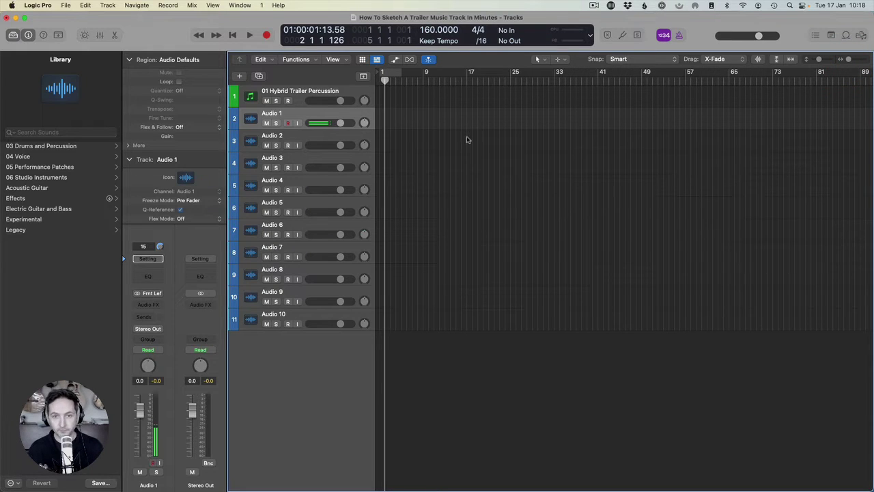
{"action": "left_click", "coordinate": [506, 134]}
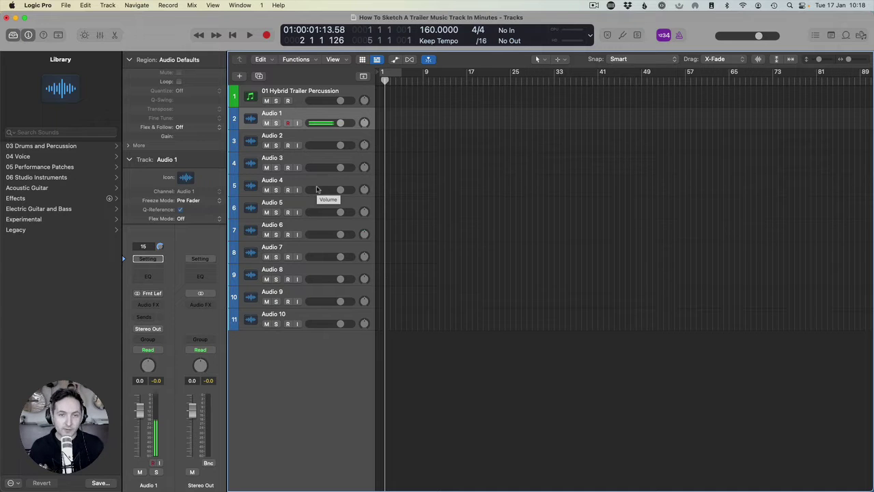
{"action": "left_click", "coordinate": [289, 90]}
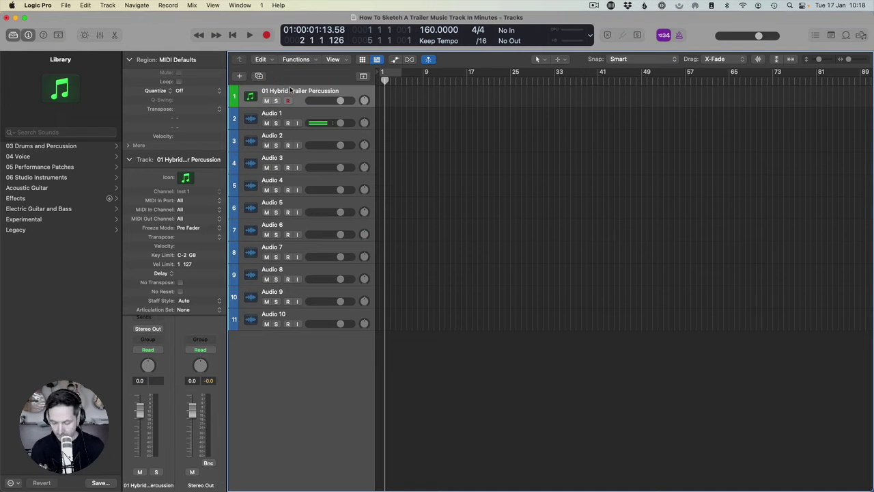
{"action": "key", "text": "super+BackSpace"}
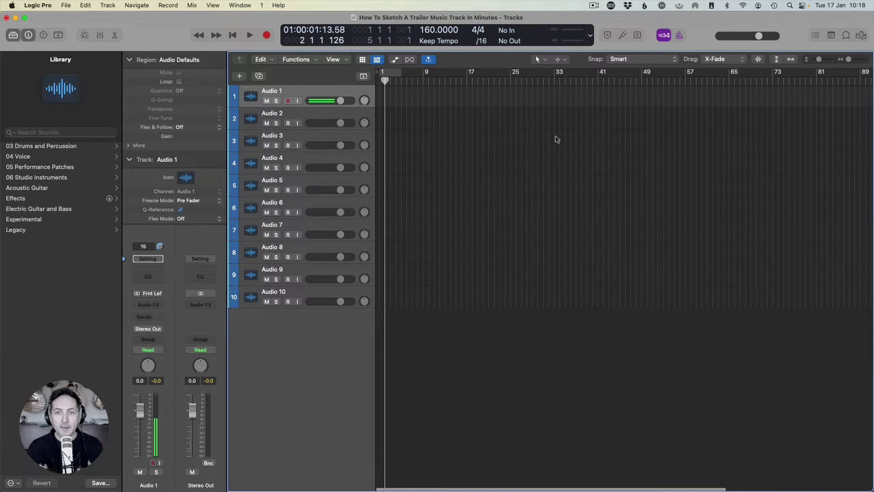
Import the Boom_Distant Sub.wav sample onto the Audio 1 track at bar 97
{"action": "left_click", "coordinate": [798, 81]}
{"action": "left_click", "coordinate": [810, 82]}
{"action": "scroll", "coordinate": [745, 82], "scroll_direction": "right", "scroll_amount": 3}
{"action": "left_click_drag", "start_coordinate": [708, 81], "coordinate": [784, 80]}
{"action": "scroll", "coordinate": [676, 106], "scroll_direction": "left", "scroll_amount": 5}
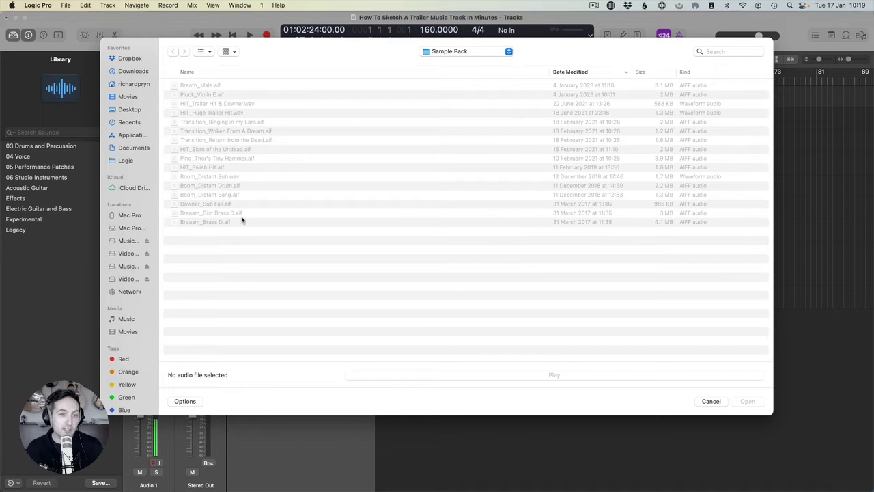
{"action": "double_click", "coordinate": [222, 179]}
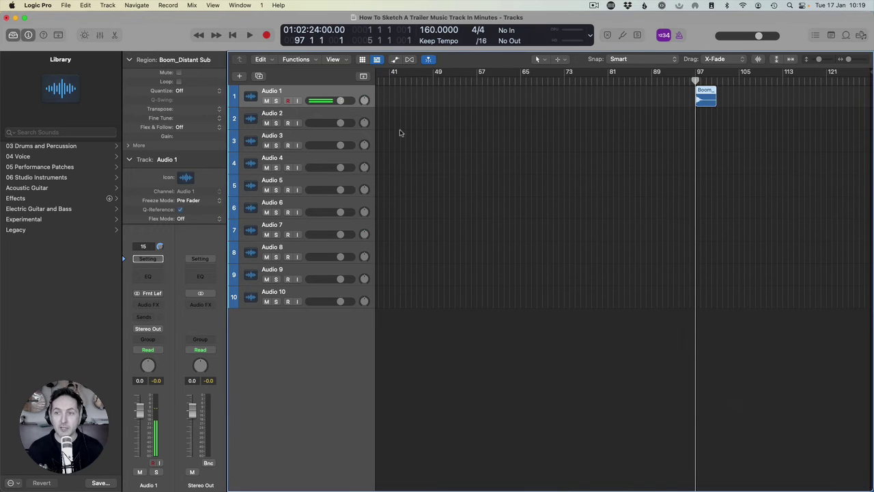
Move the Boom_Distant Sub region to bar 1 and audition it from the project start
{"action": "left_click_drag", "start_coordinate": [709, 97], "coordinate": [397, 105]}
{"action": "left_click", "coordinate": [427, 113]}
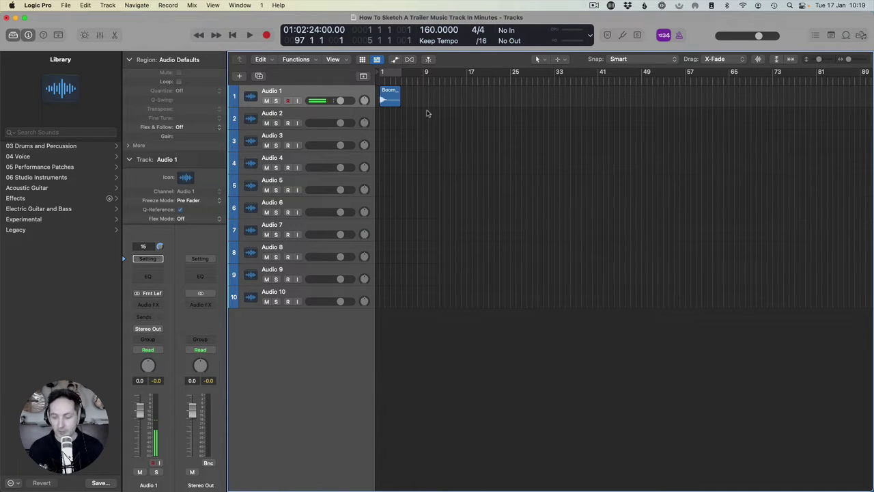
{"action": "key", "text": "Return"}
{"action": "key", "text": "space"}
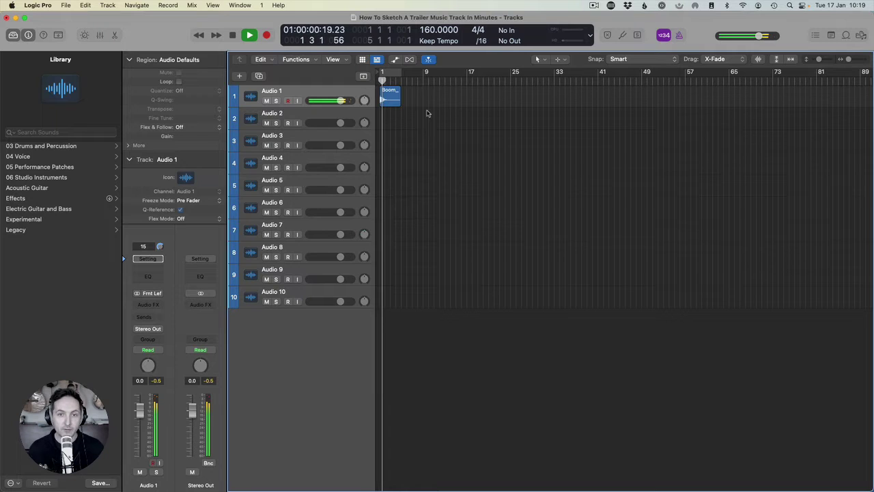
{"action": "key", "text": "space"}
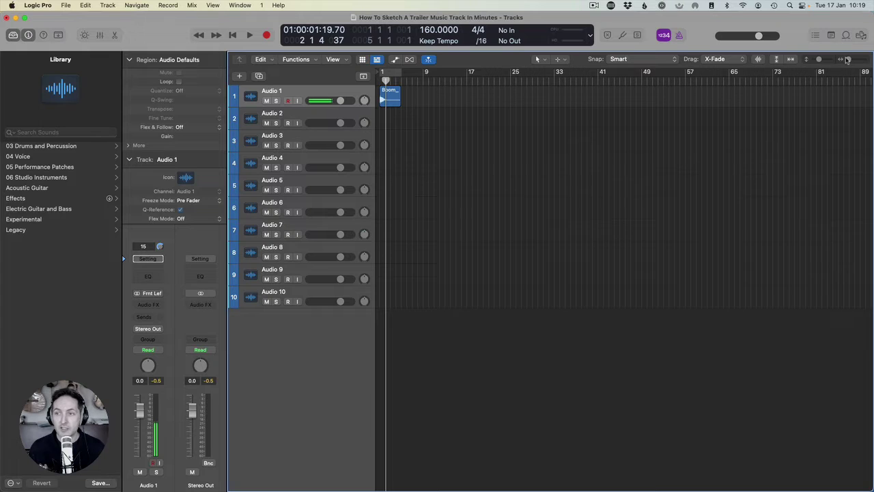
Copy the boom region from bar 1 to bars 21 and 97 on the same track
{"action": "left_click_drag", "start_coordinate": [848, 60], "coordinate": [845, 59]}
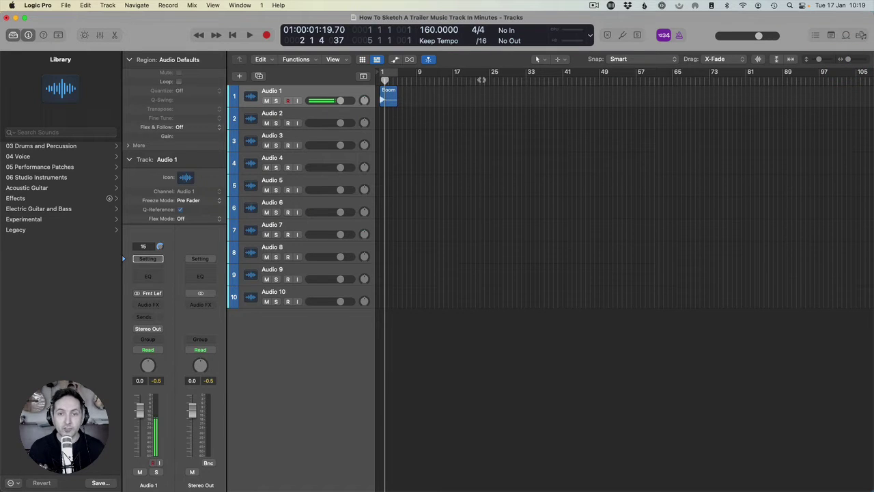
{"action": "mouse_move", "coordinate": [481, 80]}
{"action": "left_mouse_down"}
{"action": "mouse_move", "coordinate": [495, 80]}
{"action": "mouse_move", "coordinate": [461, 79]}
{"action": "mouse_move", "coordinate": [471, 80]}
{"action": "left_mouse_up"}
{"action": "left_click_drag", "start_coordinate": [386, 99], "coordinate": [823, 99]}
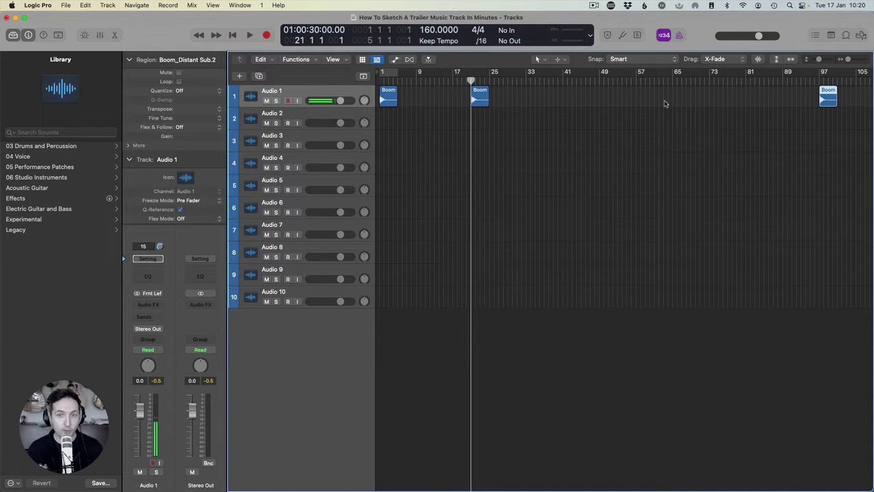
Play the boom from the start, rename its track Boom, and select the Audio 2 track
{"action": "key", "text": "Return"}
{"action": "key", "text": "space"}
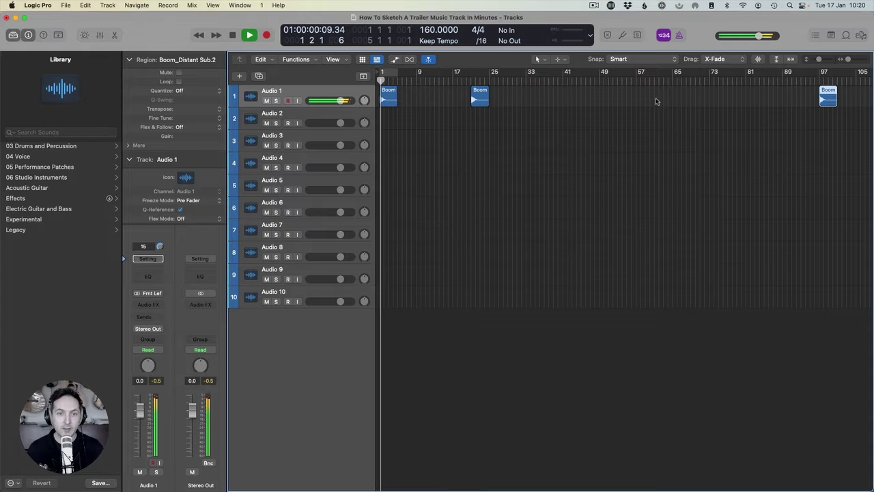
{"action": "double_click", "coordinate": [272, 91]}
{"action": "type", "text": "Boom"}
{"action": "key", "text": "Return"}
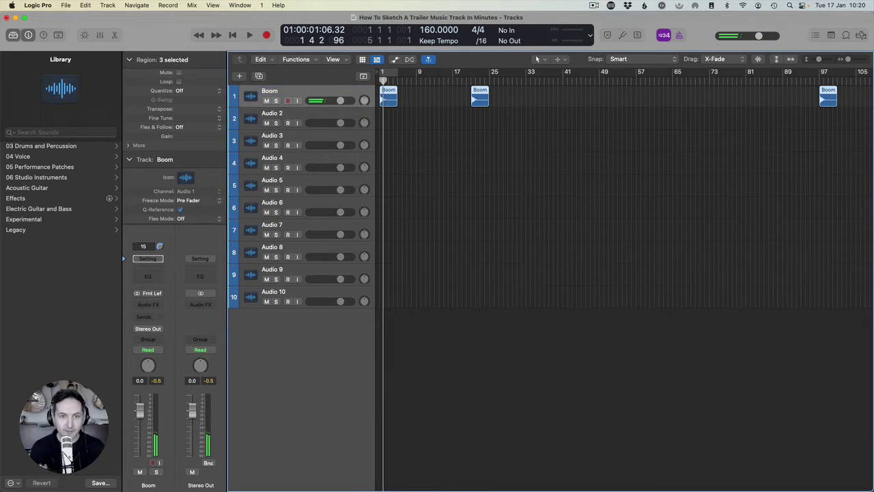
{"action": "left_click", "coordinate": [286, 114]}
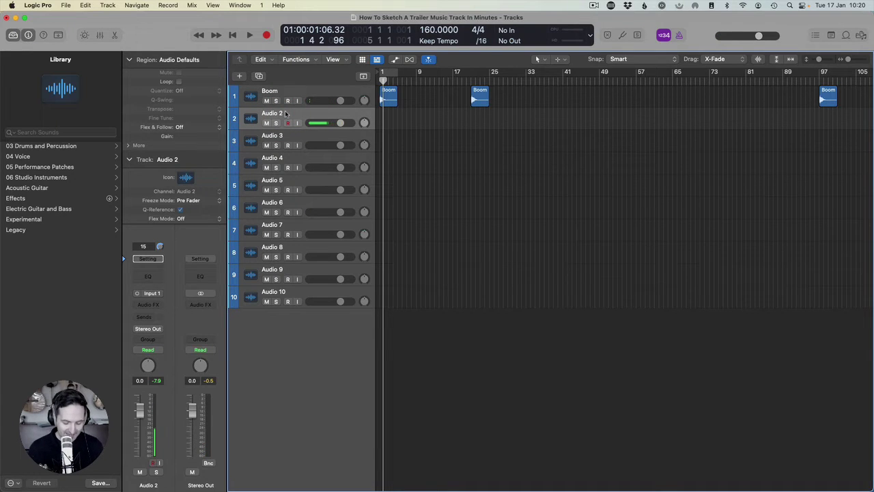
{"action": "key", "text": "super+i"}
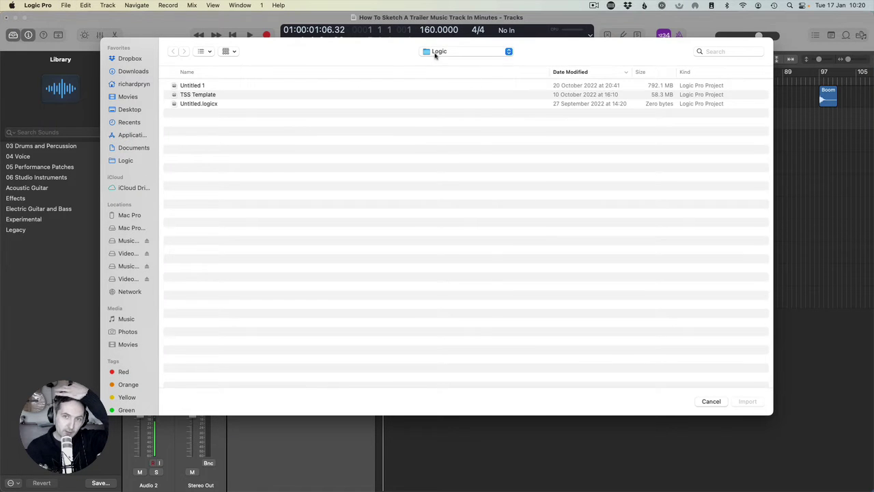
{"action": "left_click", "coordinate": [135, 112]}
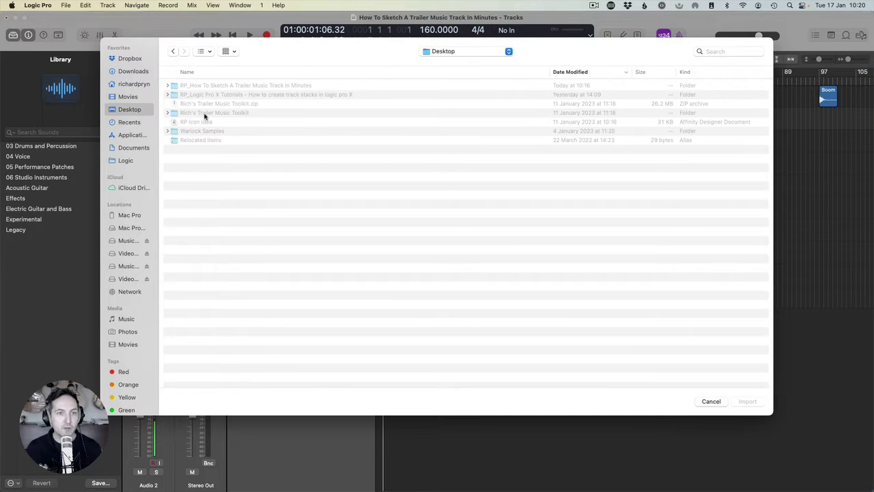
{"action": "double_click", "coordinate": [207, 113]}
{"action": "double_click", "coordinate": [197, 94]}
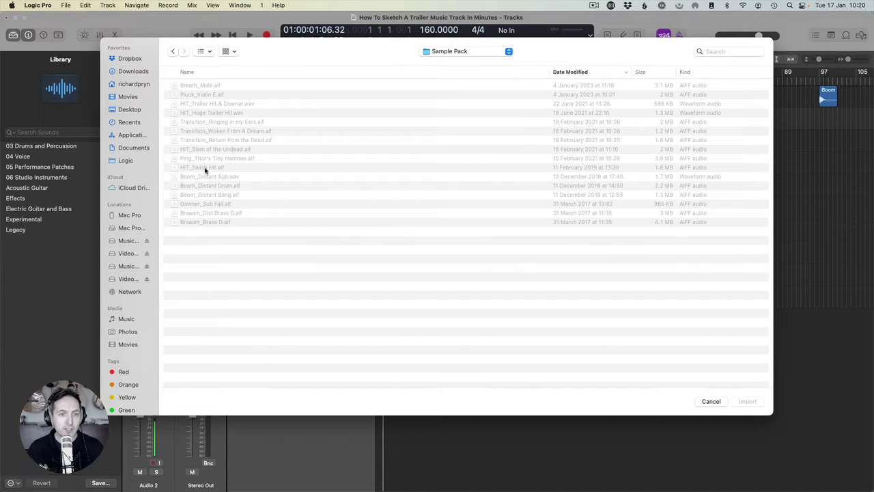
{"action": "left_click", "coordinate": [193, 74]}
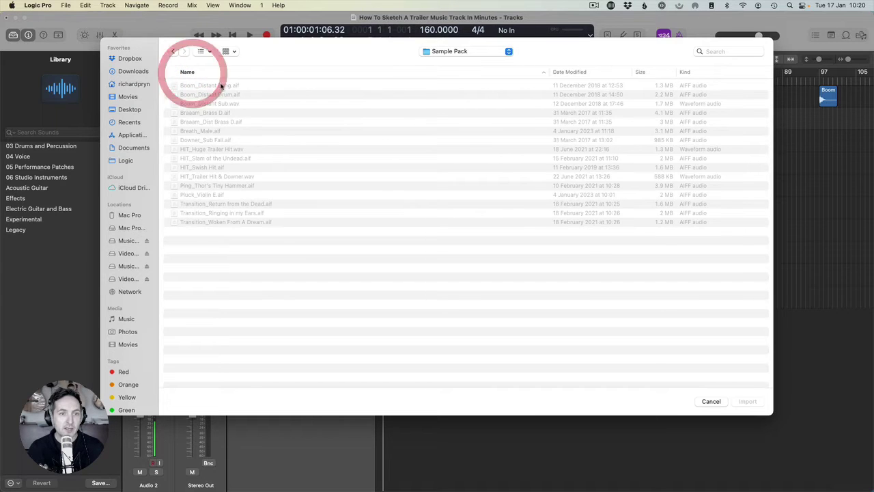
{"action": "left_click", "coordinate": [206, 178]}
{"action": "left_click", "coordinate": [205, 177]}
{"action": "left_click", "coordinate": [203, 176]}
{"action": "left_click", "coordinate": [200, 176]}
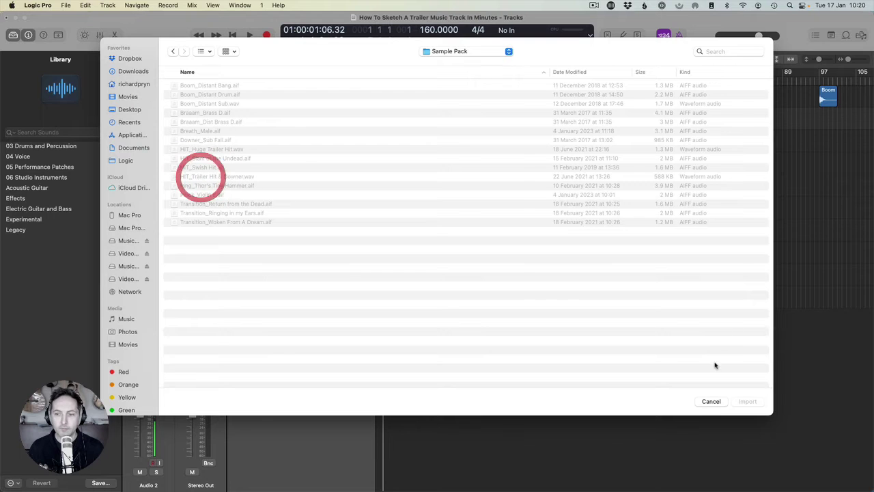
{"action": "left_click", "coordinate": [711, 402]}
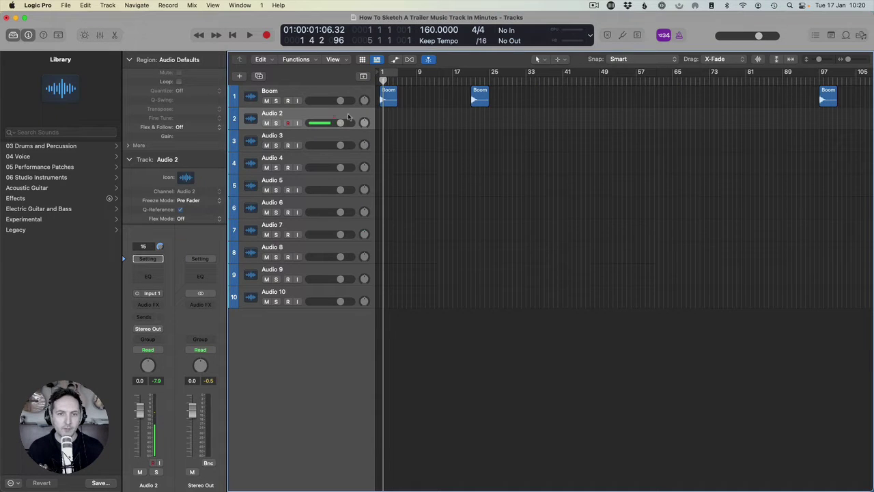
Import HIT_Trailer Hit & Downer.wav onto the Audio 2 track, place it at about bar 26 and audition it
{"action": "key", "text": "super+shift+i"}
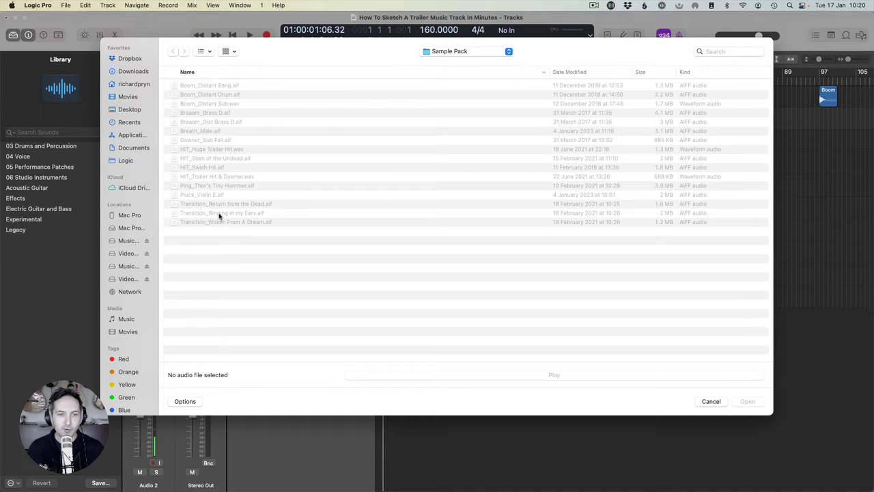
{"action": "double_click", "coordinate": [203, 176]}
{"action": "left_click_drag", "start_coordinate": [386, 121], "coordinate": [498, 119]}
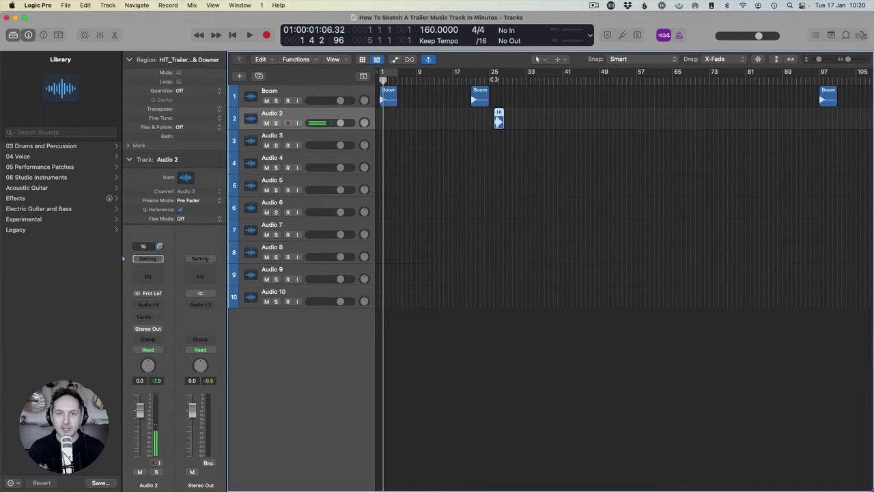
{"action": "double_click", "coordinate": [495, 79]}
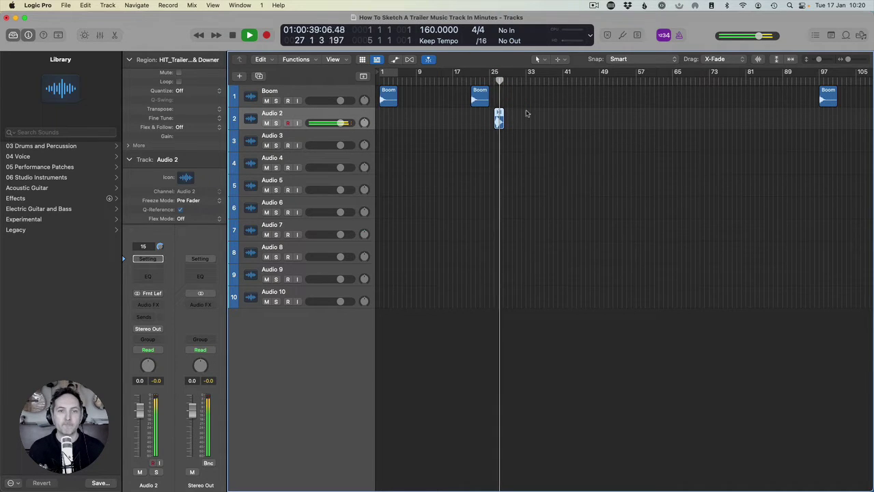
{"action": "key", "text": "space"}
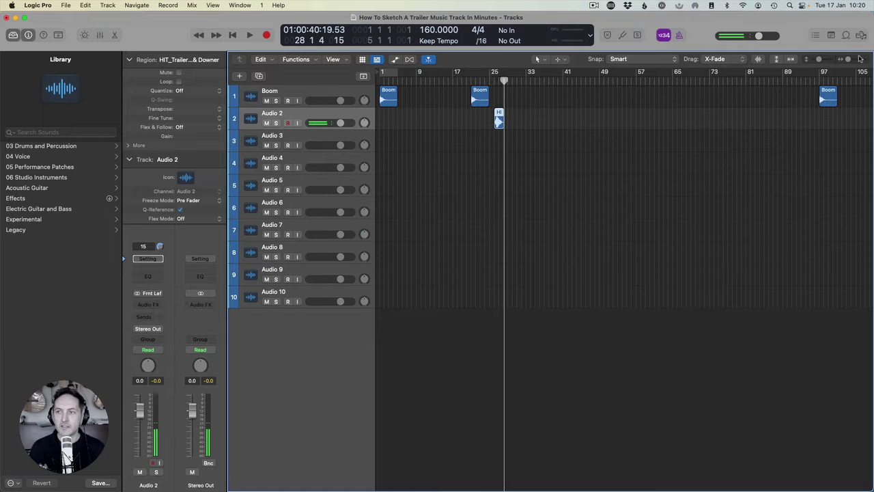
Shift the trailer hit region earlier so that its loudest point lines up with bar 25
{"action": "left_click", "coordinate": [859, 58]}
{"action": "left_click", "coordinate": [845, 60]}
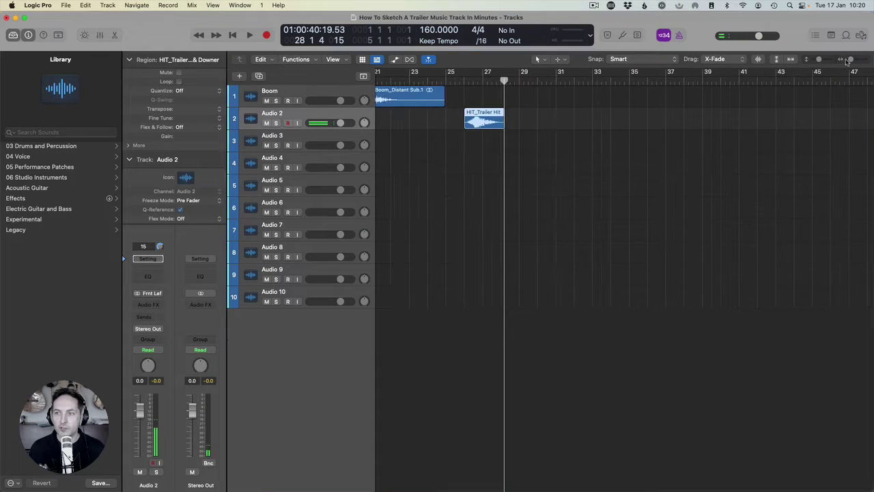
{"action": "left_click", "coordinate": [846, 61]}
{"action": "left_click", "coordinate": [450, 153]}
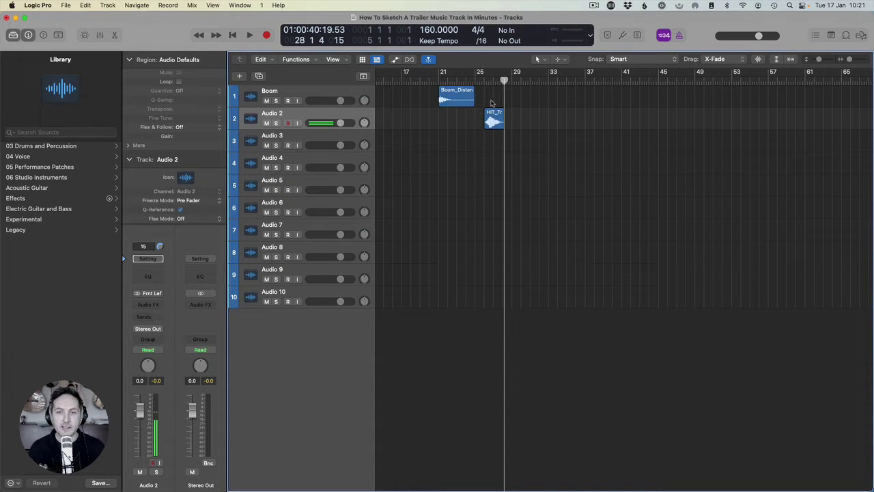
{"action": "left_click", "coordinate": [476, 80]}
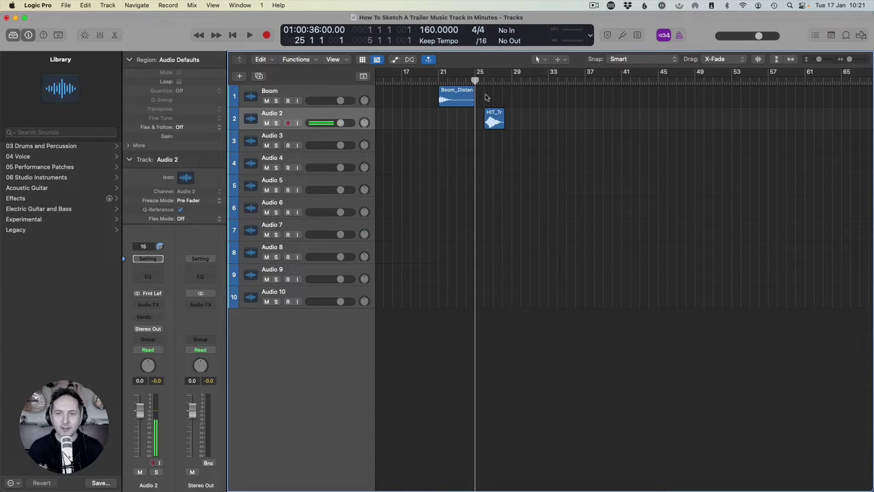
{"action": "left_click_drag", "start_coordinate": [492, 108], "coordinate": [481, 116]}
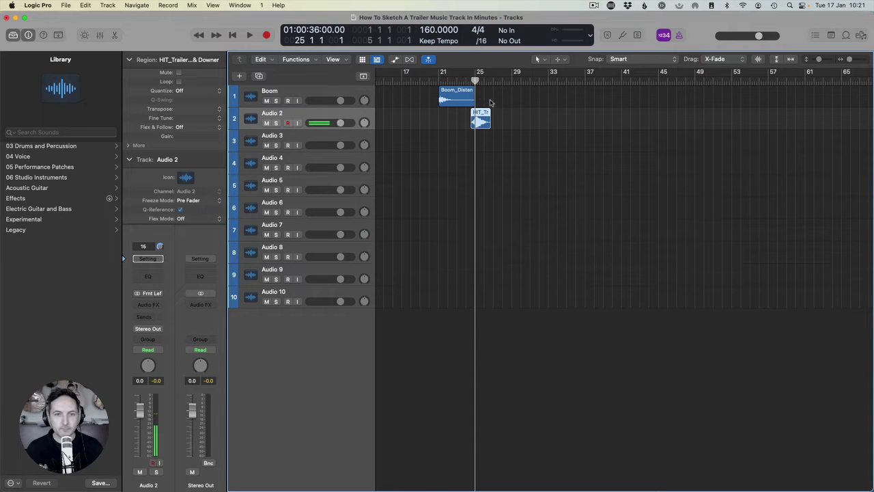
Move the trailer hit region so its peak falls on bar 57 and play back that spot
{"action": "scroll", "coordinate": [470, 92], "scroll_direction": "left", "scroll_amount": 5}
{"action": "scroll", "coordinate": [469, 94], "scroll_direction": "right", "scroll_amount": 4}
{"action": "scroll", "coordinate": [594, 115], "scroll_direction": "right", "scroll_amount": 3}
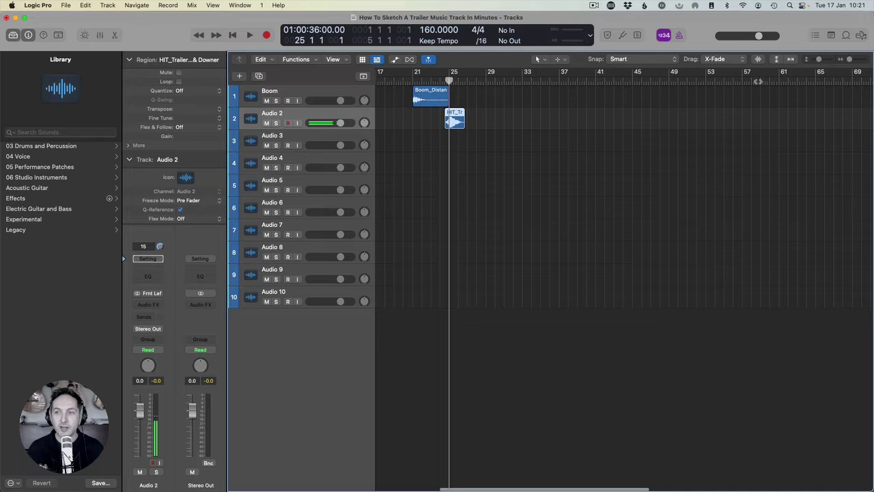
{"action": "left_click_drag", "start_coordinate": [848, 59], "coordinate": [843, 60]}
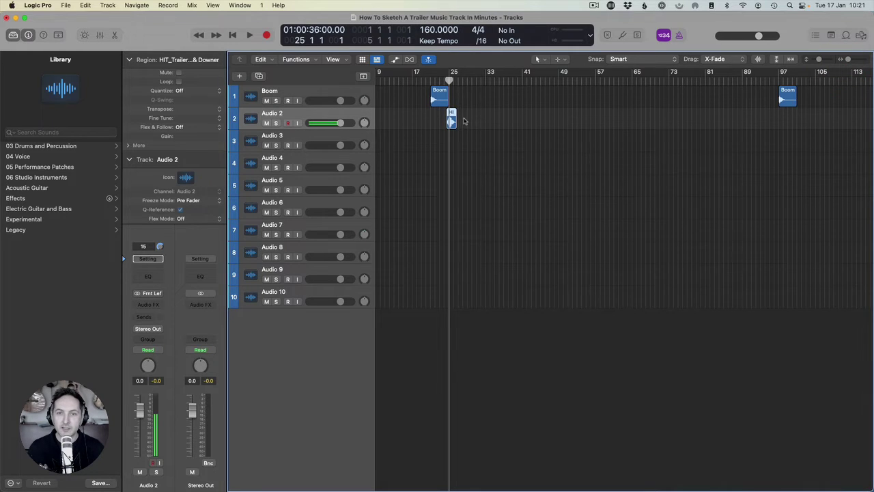
{"action": "left_click_drag", "start_coordinate": [451, 119], "coordinate": [600, 123]}
{"action": "left_click_drag", "start_coordinate": [847, 59], "coordinate": [851, 59]}
{"action": "left_click", "coordinate": [596, 76]}
{"action": "key", "text": "space"}
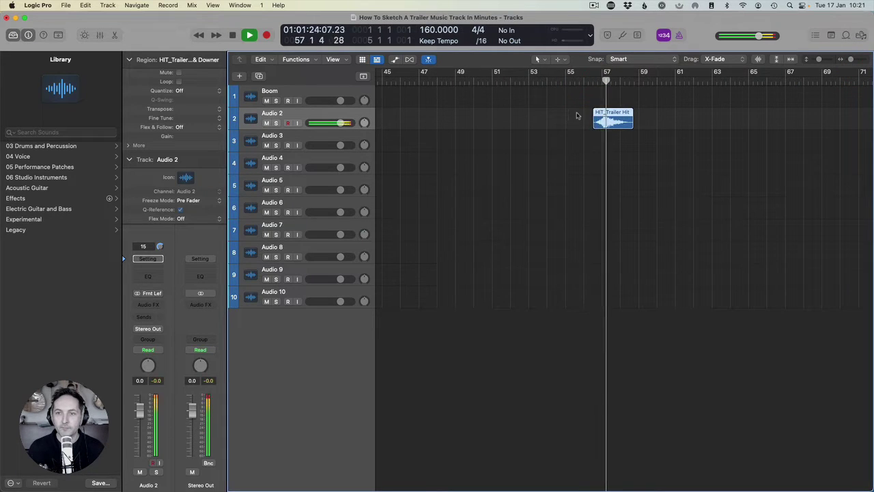
{"action": "left_click_drag", "start_coordinate": [851, 60], "coordinate": [847, 59]}
{"action": "key", "text": "space"}
Rename the Audio 2 track as Hit & Downer
{"action": "scroll", "coordinate": [475, 168], "scroll_direction": "left", "scroll_amount": 2}
{"action": "left_click", "coordinate": [474, 166]}
{"action": "double_click", "coordinate": [272, 113]}
{"action": "type", "text": "Hi"}
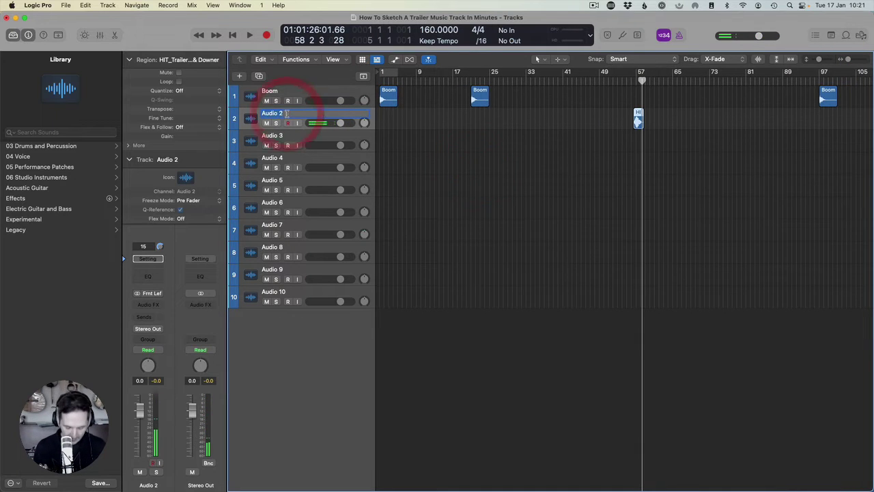
{"action": "type", "text": "t & Downer"}
{"action": "key", "text": "Return"}
Import the HIT_Swish Hit.aif sample onto the Audio 3 track at the playhead, just after the trailer hit
{"action": "left_click", "coordinate": [284, 135]}
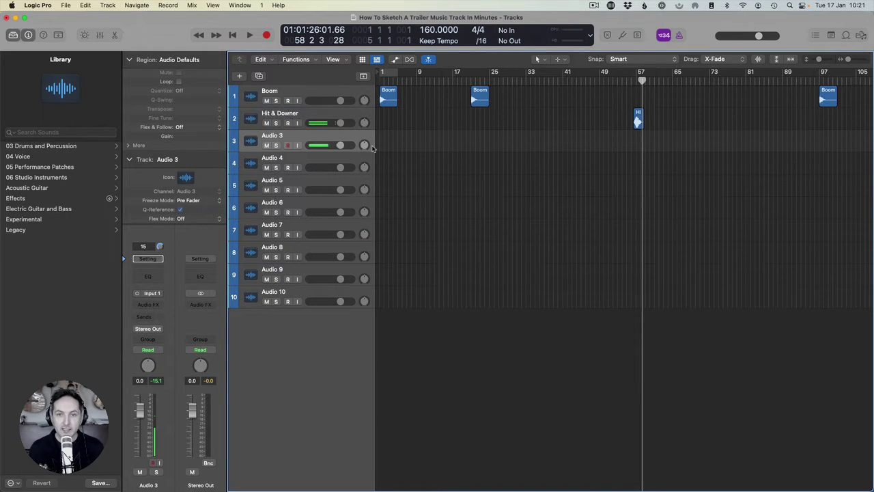
{"action": "key", "text": "shift+super+i"}
{"action": "double_click", "coordinate": [198, 168]}
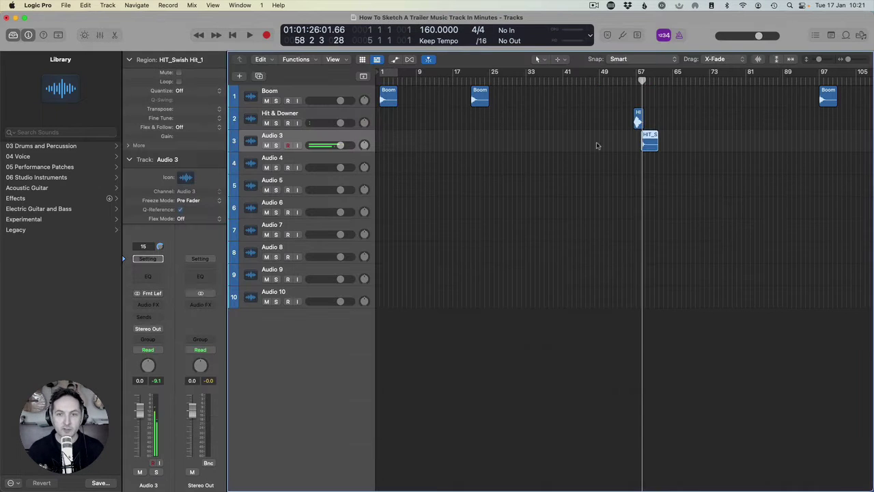
{"action": "left_click", "coordinate": [637, 140]}
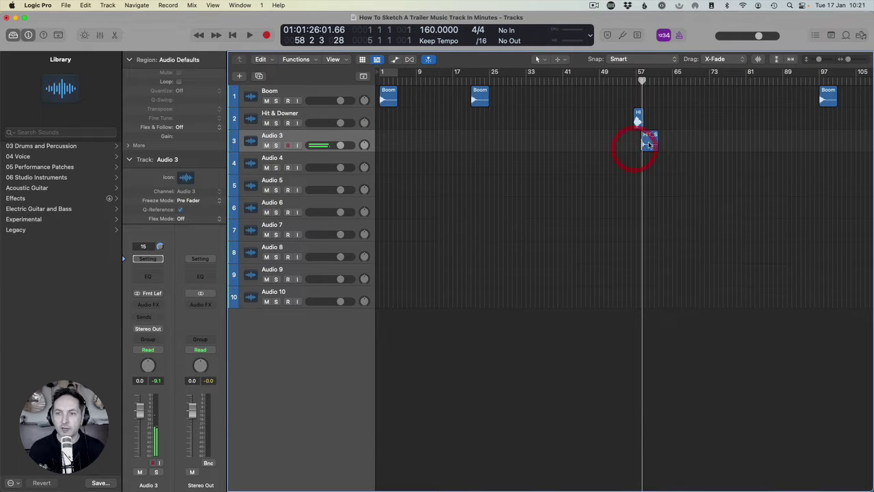
Move the swish hit region to bar 23 on the Audio 3 track and play back that spot
{"action": "left_click_drag", "start_coordinate": [649, 143], "coordinate": [492, 140]}
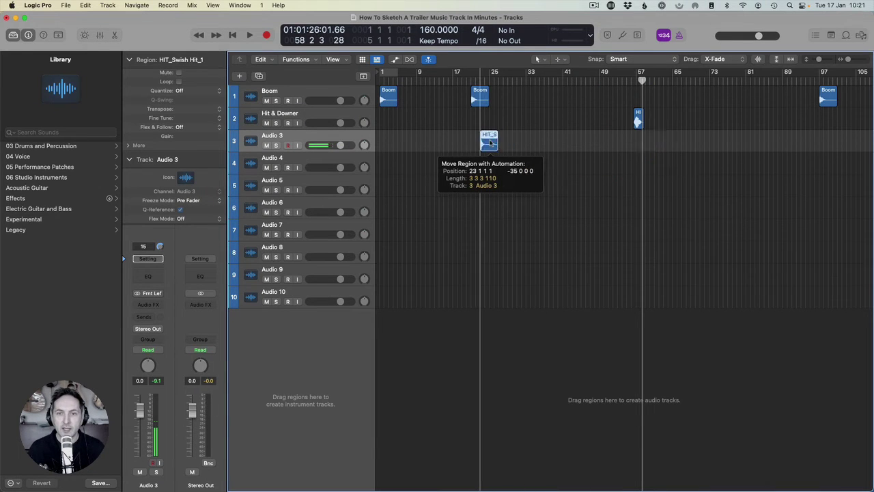
{"action": "left_click", "coordinate": [474, 82]}
{"action": "left_click", "coordinate": [467, 82]}
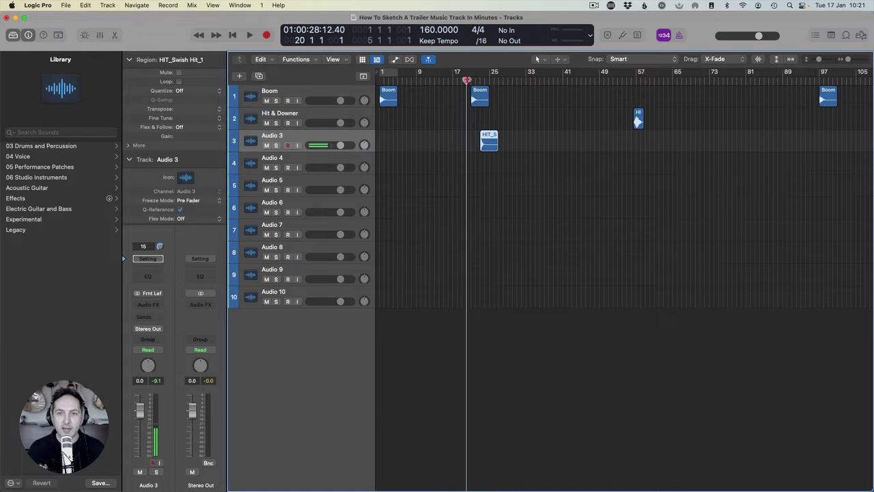
{"action": "left_click", "coordinate": [480, 81]}
{"action": "key", "text": "space"}
{"action": "key", "text": "space"}
Shift the swish hit region slightly earlier so its peak lines up with bar 23, and play it back
{"action": "left_click", "coordinate": [864, 60]}
{"action": "left_click", "coordinate": [864, 61]}
{"action": "left_click_drag", "start_coordinate": [459, 80], "coordinate": [437, 80]}
{"action": "left_click_drag", "start_coordinate": [476, 141], "coordinate": [450, 146]}
{"action": "key", "text": "z"}
{"action": "key", "text": "z"}
{"action": "left_click", "coordinate": [523, 77]}
{"action": "key", "text": "space"}
{"action": "left_click", "coordinate": [517, 123]}
{"action": "key", "text": "z"}
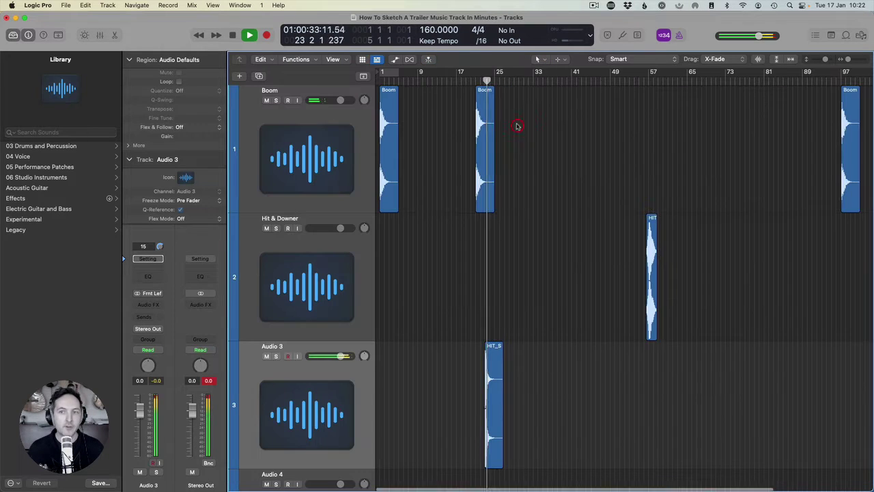
{"action": "left_click", "coordinate": [812, 60]}
{"action": "key", "text": "space"}
Cut off the swish hit region's tail at bar 25 and fade out its end
{"action": "left_click", "coordinate": [514, 197]}
{"action": "left_click", "coordinate": [500, 173]}
{"action": "left_click_drag", "start_coordinate": [510, 173], "coordinate": [496, 171]}
{"action": "left_click", "coordinate": [502, 168]}
{"action": "key", "text": "BackSpace"}
{"action": "left_click", "coordinate": [490, 154]}
{"action": "left_click", "coordinate": [516, 169]}
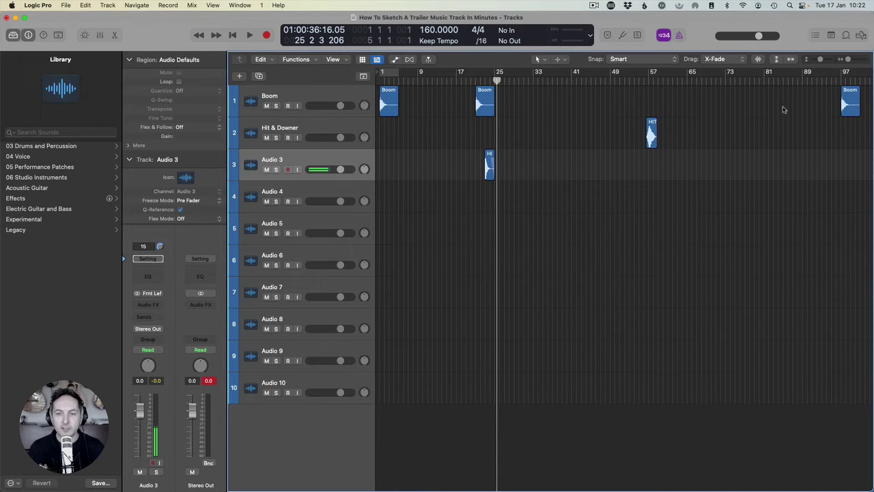
Copy the trimmed swish hit region along its track to about bars 31, 38 and 46
{"action": "left_click", "coordinate": [864, 59]}
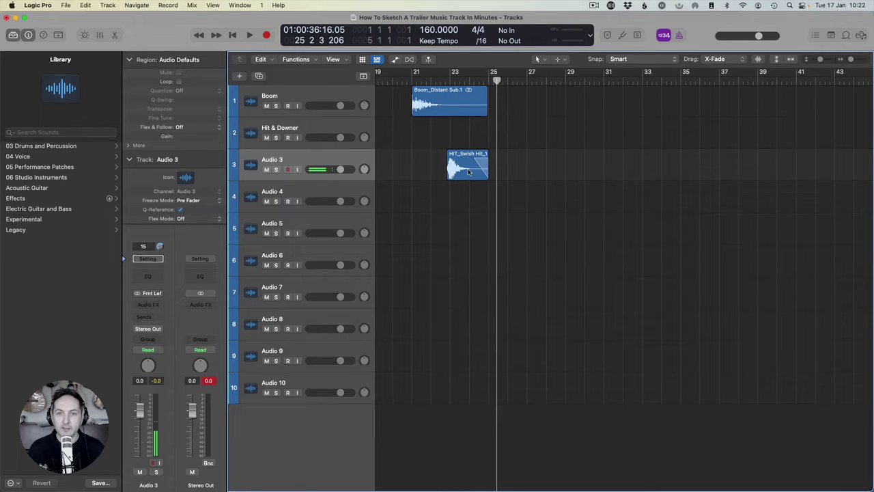
{"action": "left_click_drag", "start_coordinate": [468, 172], "coordinate": [541, 172]}
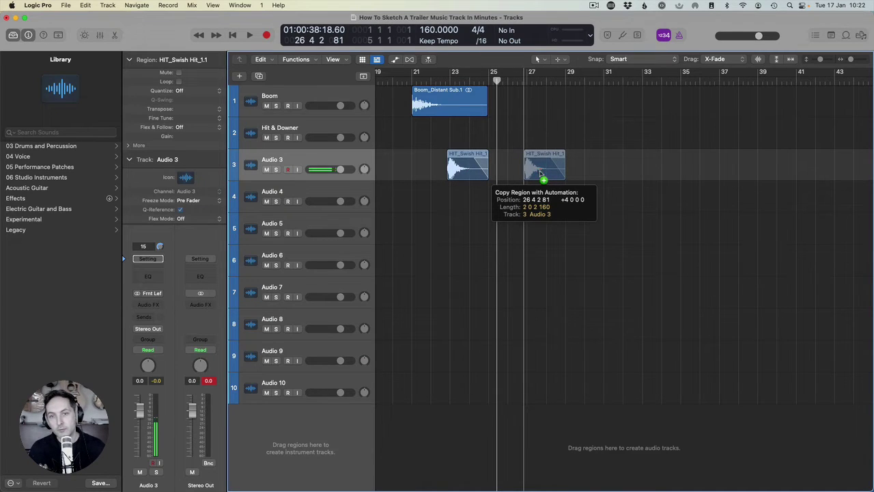
{"action": "left_click_drag", "start_coordinate": [541, 175], "coordinate": [617, 172]}
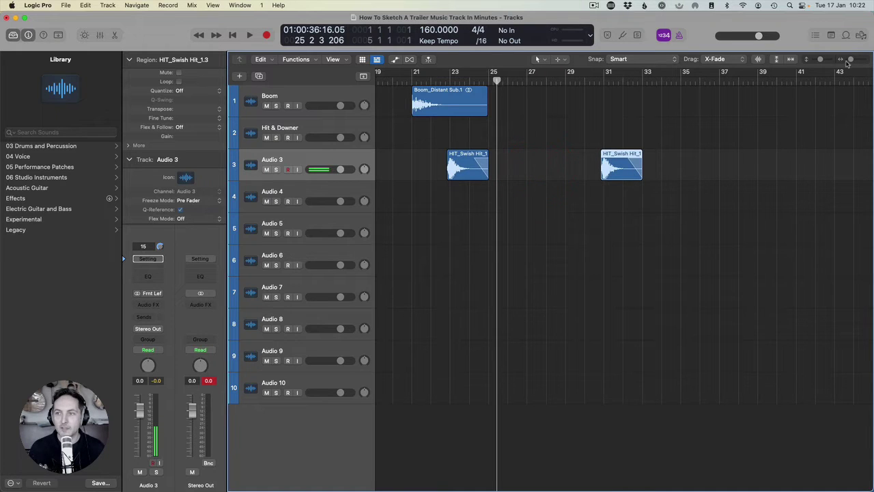
{"action": "left_click_drag", "start_coordinate": [849, 60], "coordinate": [845, 60]}
{"action": "left_click_drag", "start_coordinate": [606, 175], "coordinate": [558, 166]}
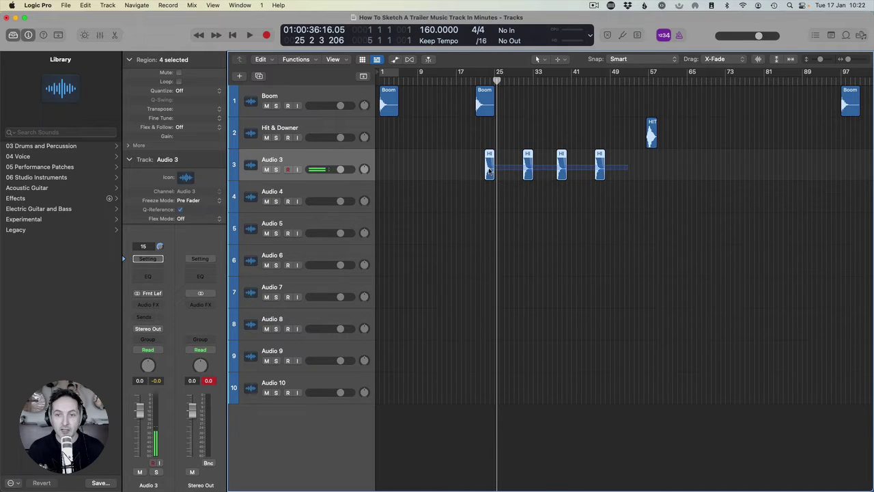
Copy all four swish hits together to start at bar 59, after the trailer hit
{"action": "left_click_drag", "start_coordinate": [489, 166], "coordinate": [663, 174]}
{"action": "scroll", "coordinate": [732, 185], "scroll_direction": "right", "scroll_amount": 5}
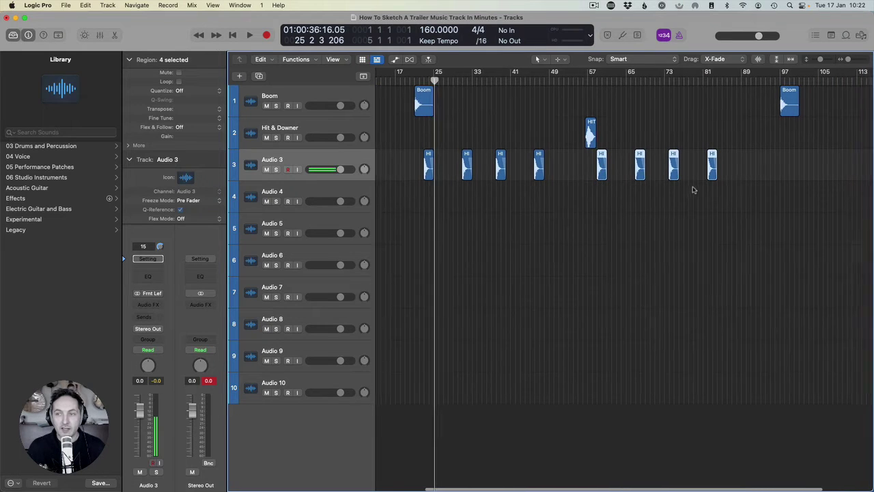
{"action": "left_click_drag", "start_coordinate": [750, 181], "coordinate": [664, 157]}
{"action": "left_click", "coordinate": [756, 166]}
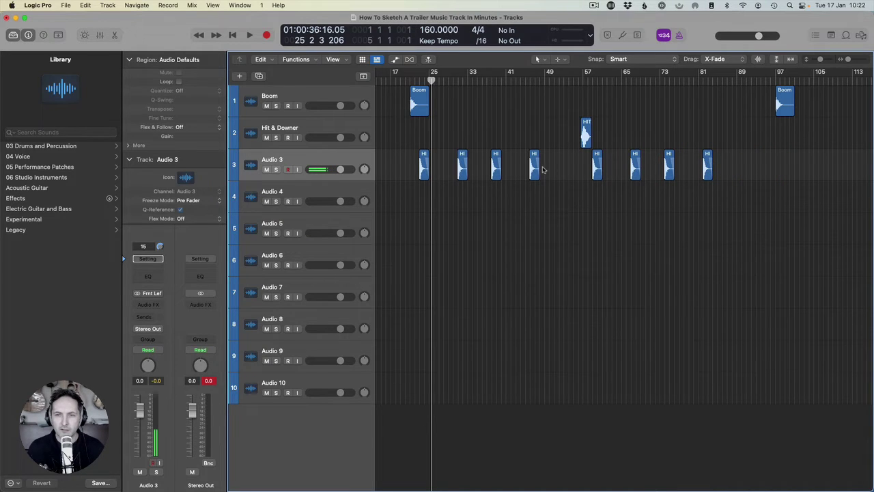
Move the third and fourth swish hits of each group one bar later, giving the hits an even eight-bar spacing
{"action": "left_click", "coordinate": [864, 59]}
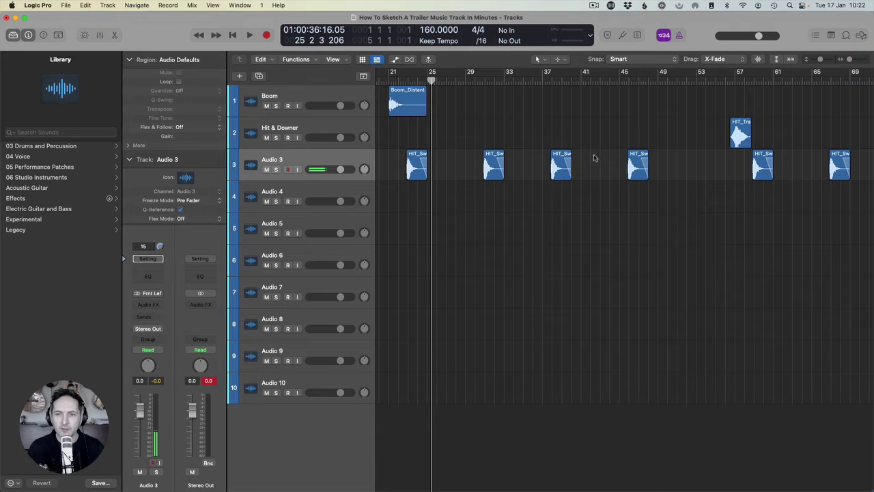
{"action": "scroll", "coordinate": [547, 164], "scroll_direction": "left", "scroll_amount": 3}
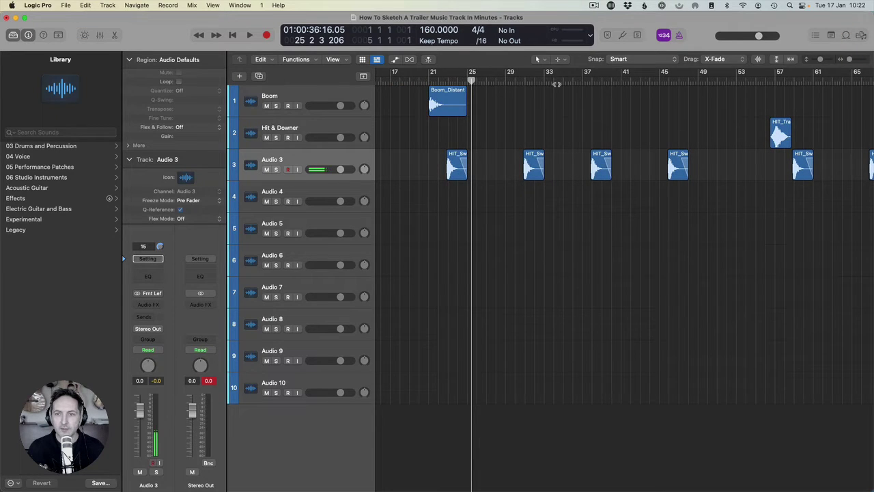
{"action": "left_click", "coordinate": [601, 164]}
{"action": "left_click_drag", "start_coordinate": [583, 132], "coordinate": [699, 208]}
{"action": "left_click_drag", "start_coordinate": [601, 163], "coordinate": [607, 166]}
{"action": "scroll", "coordinate": [614, 161], "scroll_direction": "right", "scroll_amount": 10}
{"action": "left_click_drag", "start_coordinate": [619, 132], "coordinate": [747, 178]}
{"action": "left_click_drag", "start_coordinate": [632, 164], "coordinate": [644, 167]}
{"action": "left_click", "coordinate": [711, 126]}
Add shortened copies of the swish hit at bars 87, 89, 91 and 93, before the final boom
{"action": "scroll", "coordinate": [710, 126], "scroll_direction": "right", "scroll_amount": 5}
{"action": "left_click", "coordinate": [562, 168]}
{"action": "left_click", "coordinate": [574, 143]}
{"action": "left_click_drag", "start_coordinate": [561, 166], "coordinate": [657, 162]}
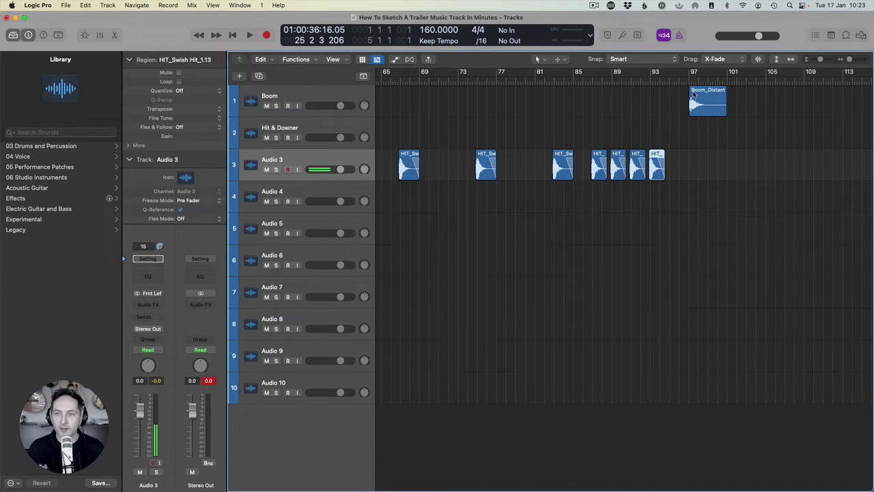
Create one Kontakt software instrument track and place it above the Boom track
{"action": "key", "text": "z"}
{"action": "key", "text": "z"}
{"action": "key", "text": "z"}
{"action": "left_click_drag", "start_coordinate": [825, 59], "coordinate": [818, 58]}
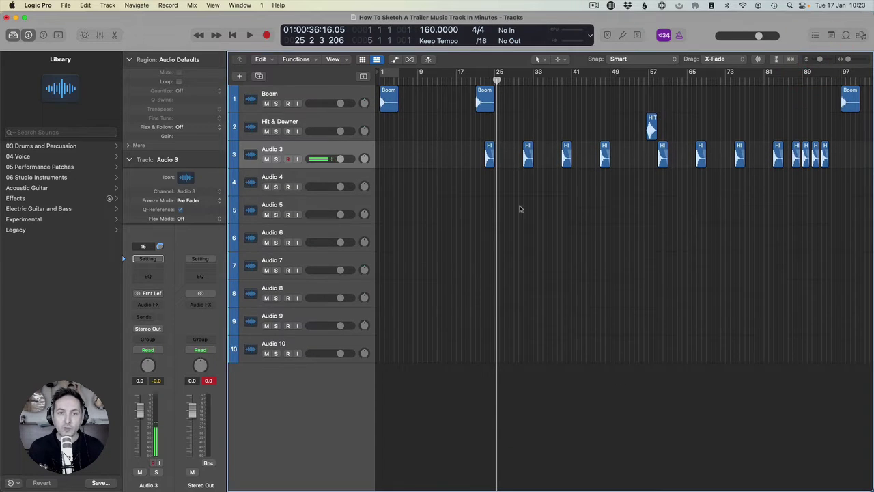
{"action": "left_click", "coordinate": [304, 99]}
{"action": "left_click", "coordinate": [240, 76]}
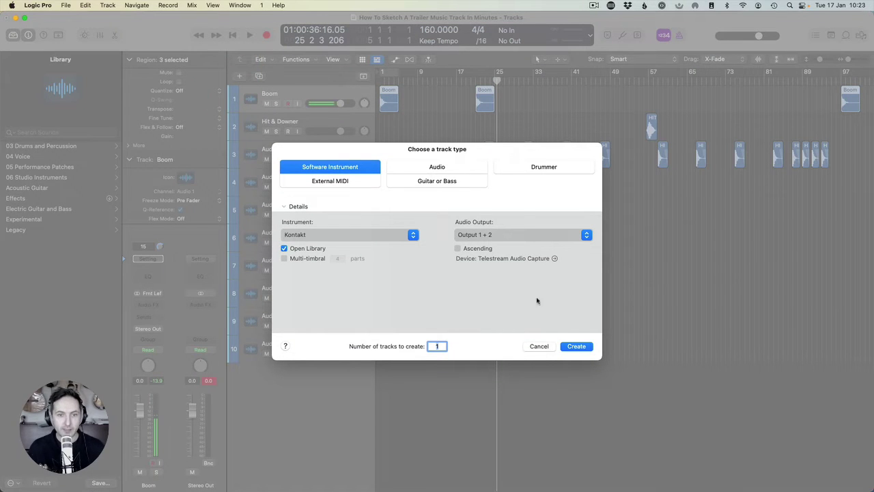
{"action": "left_click", "coordinate": [578, 347]}
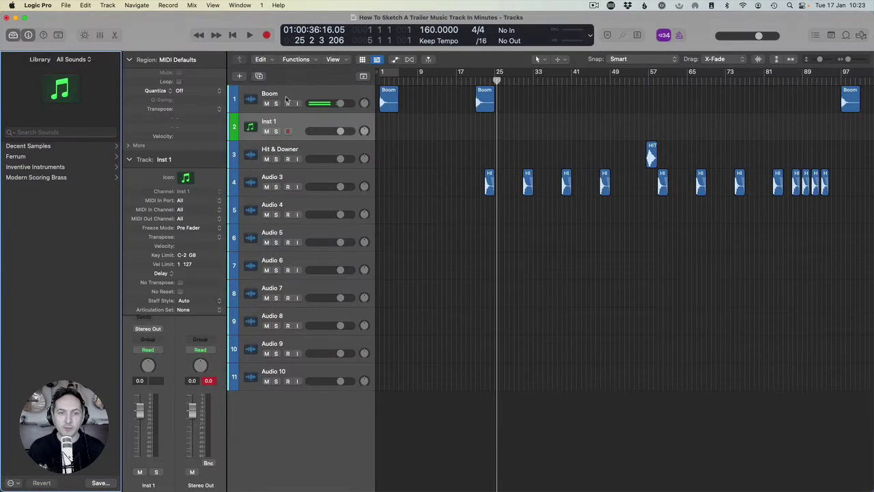
{"action": "left_click_drag", "start_coordinate": [276, 126], "coordinate": [280, 96]}
Draw a 16-bar MIDI region at bar 1 of the Inst 1 track with the Pencil tool and copy it to bars 23, 39, 59 and 75
{"action": "left_click", "coordinate": [400, 102]}
{"action": "left_click", "coordinate": [561, 60]}
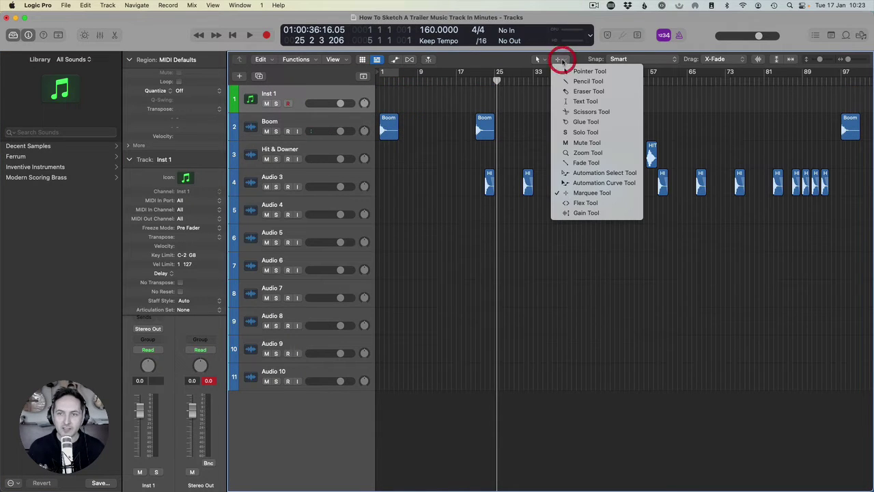
{"action": "left_click", "coordinate": [588, 81]}
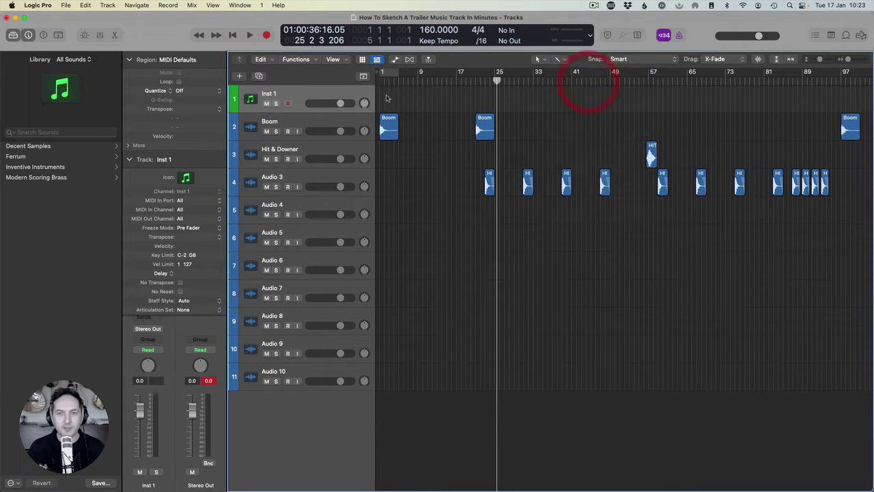
{"action": "left_click", "coordinate": [377, 94]}
{"action": "mouse_move", "coordinate": [379, 95]}
{"action": "left_mouse_down"}
{"action": "mouse_move", "coordinate": [405, 108]}
{"action": "mouse_move", "coordinate": [585, 105]}
{"action": "mouse_move", "coordinate": [551, 106]}
{"action": "mouse_move", "coordinate": [560, 110]}
{"action": "left_mouse_up"}
{"action": "key", "text": "super+r"}
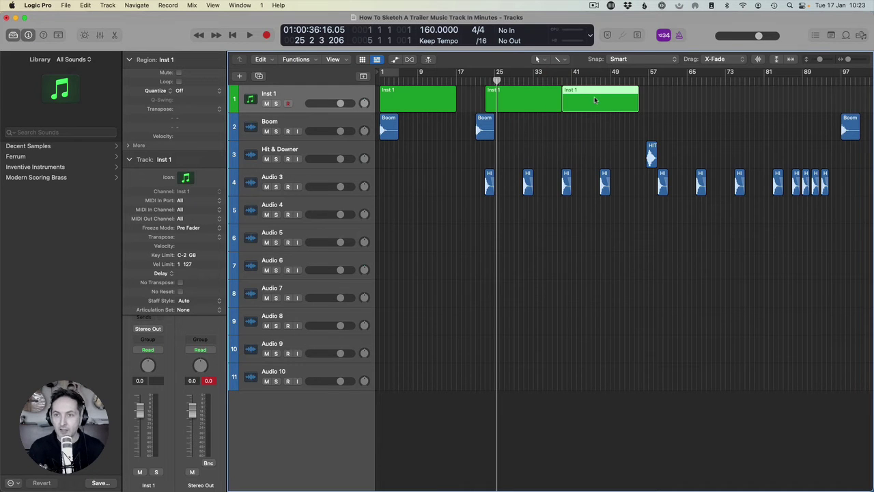
{"action": "left_click_drag", "start_coordinate": [605, 127], "coordinate": [697, 98]}
{"action": "left_click", "coordinate": [776, 115]}
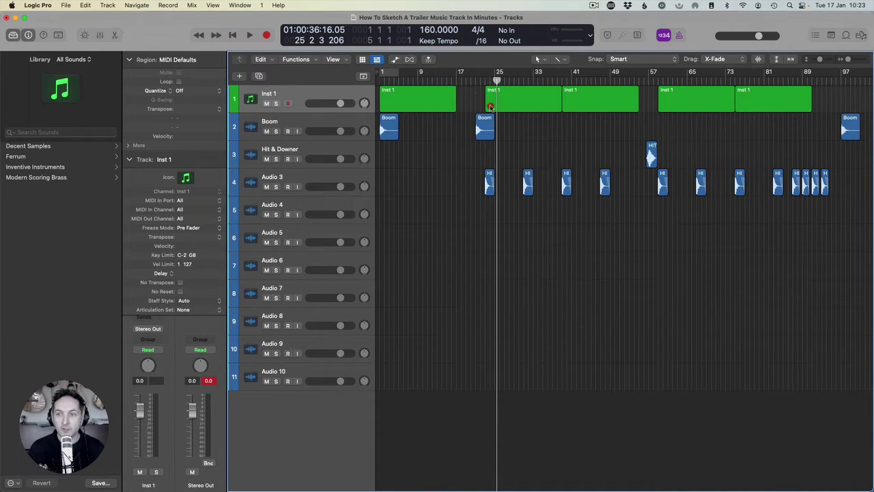
Move all regions from the second boom onwards four bars earlier, so that boom starts at bar 17
{"action": "left_click_drag", "start_coordinate": [575, 155], "coordinate": [863, 251]}
{"action": "scroll", "coordinate": [543, 127], "scroll_direction": "left", "scroll_amount": 1}
{"action": "left_click_drag", "start_coordinate": [519, 107], "coordinate": [501, 109]}
{"action": "left_click", "coordinate": [520, 137]}
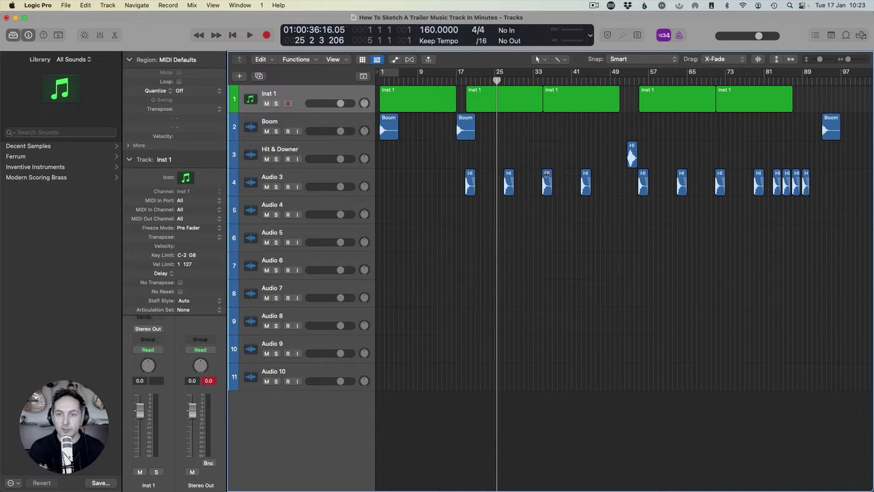
Move the trailer hit to bar 51 and the second group of MIDI regions and swish hits to bar 52
{"action": "left_click_drag", "start_coordinate": [632, 155], "coordinate": [623, 152]}
{"action": "left_click_drag", "start_coordinate": [636, 93], "coordinate": [766, 198]}
{"action": "left_click_drag", "start_coordinate": [674, 105], "coordinate": [662, 104]}
{"action": "left_click", "coordinate": [731, 128]}
Move the four short swish hits to start at bar 85 and copy the last MIDI region above them
{"action": "left_click_drag", "start_coordinate": [771, 164], "coordinate": [789, 181]}
{"action": "left_click", "coordinate": [750, 150]}
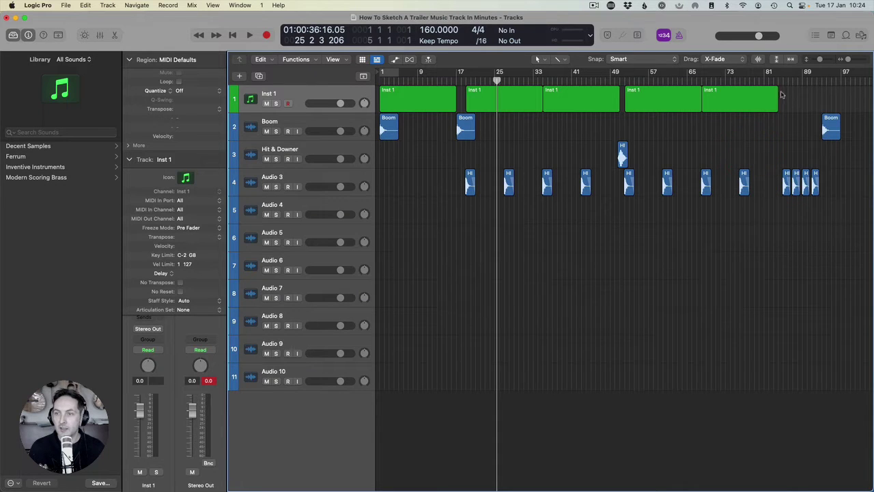
{"action": "left_click_drag", "start_coordinate": [725, 102], "coordinate": [806, 104]}
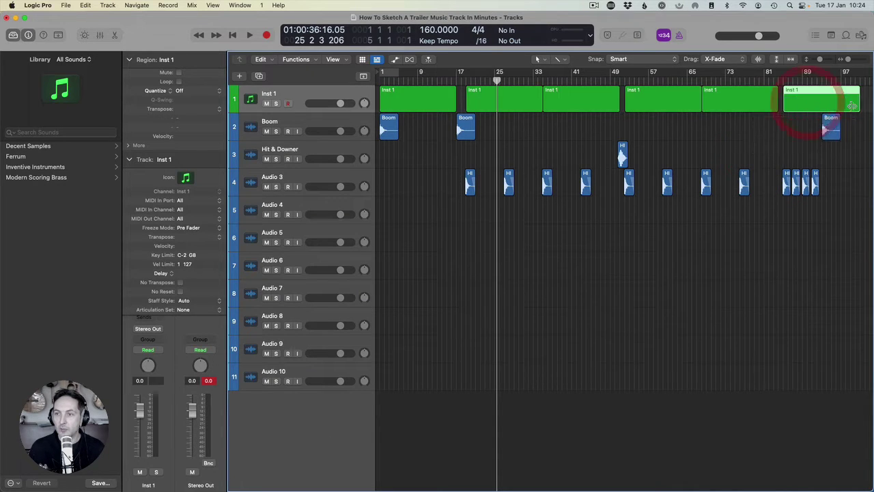
{"action": "left_click_drag", "start_coordinate": [821, 92], "coordinate": [842, 106]}
Shorten the last MIDI region to end at bar 93 using the Marquee tool, and move the final boom to bar 94
{"action": "left_click", "coordinate": [560, 59]}
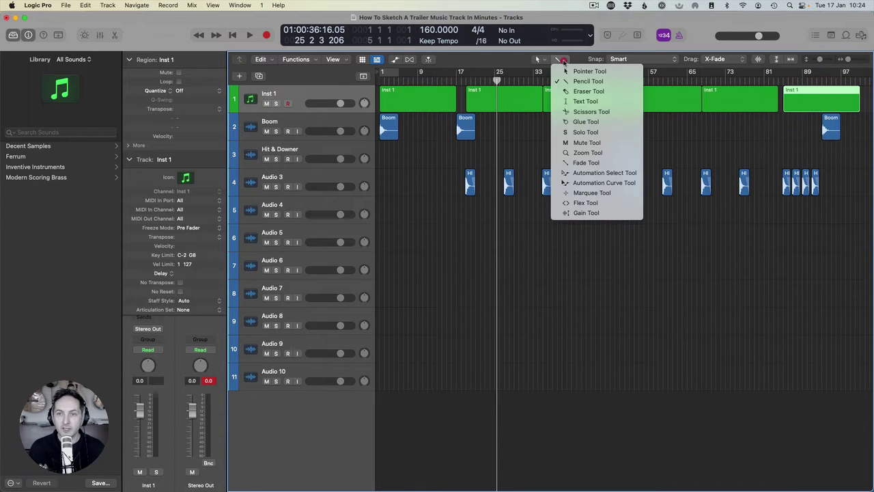
{"action": "left_click", "coordinate": [591, 194]}
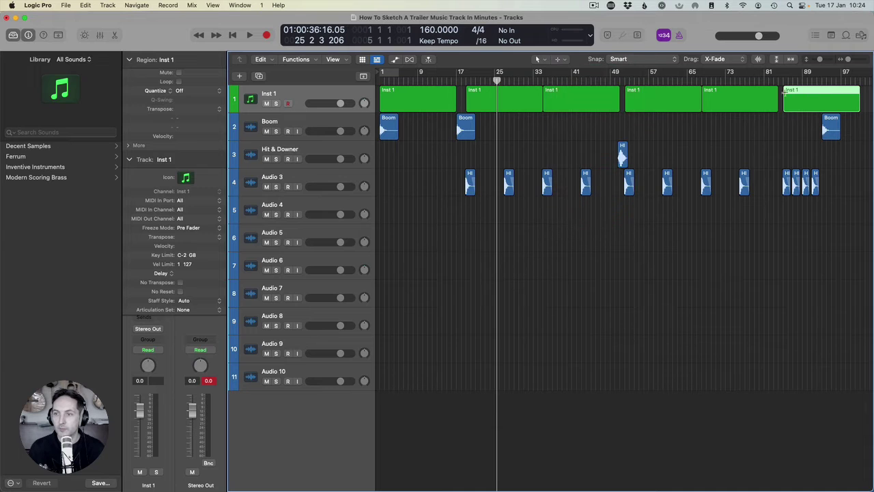
{"action": "left_click_drag", "start_coordinate": [787, 94], "coordinate": [824, 93]}
{"action": "left_click", "coordinate": [810, 93]}
{"action": "left_click", "coordinate": [835, 99]}
{"action": "key", "text": "BackSpace"}
{"action": "left_click_drag", "start_coordinate": [830, 130], "coordinate": [834, 130]}
Join the adjoining MIDI region pairs starting at bars 19 and 52 into one region each
{"action": "left_click_drag", "start_coordinate": [590, 129], "coordinate": [531, 102]}
{"action": "left_click_drag", "start_coordinate": [728, 137], "coordinate": [670, 99]}
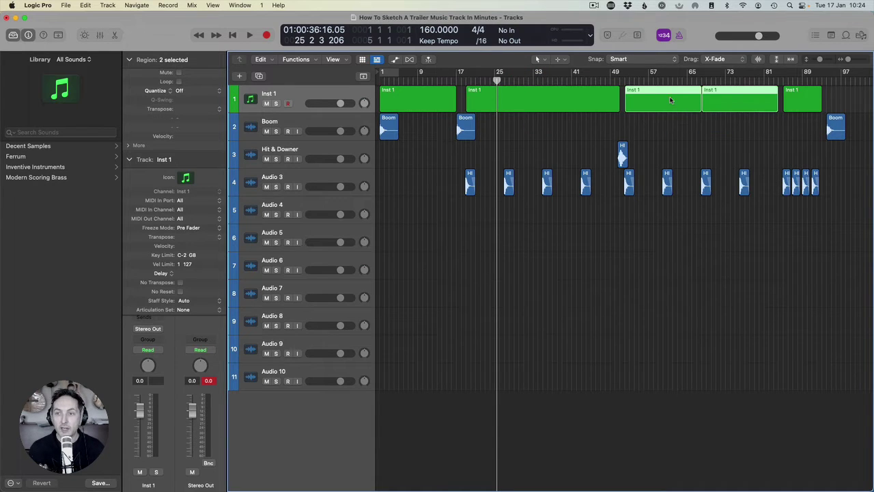
{"action": "left_click", "coordinate": [806, 97]}
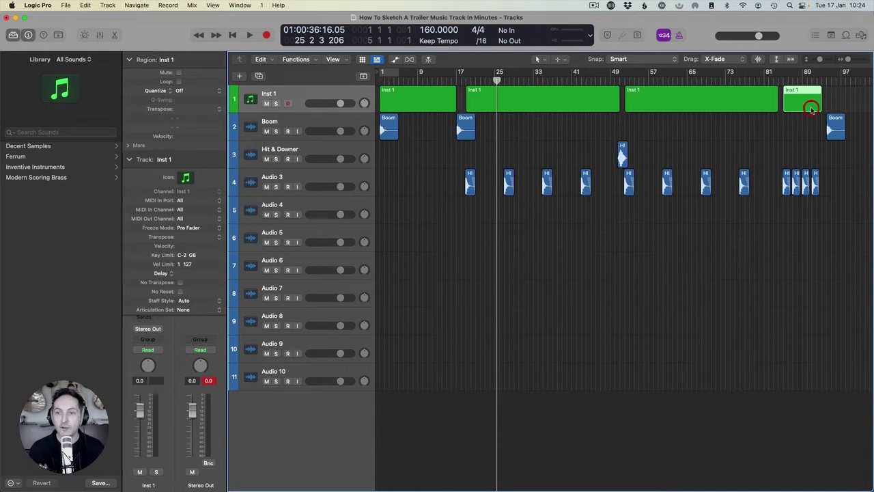
{"action": "left_click", "coordinate": [659, 134]}
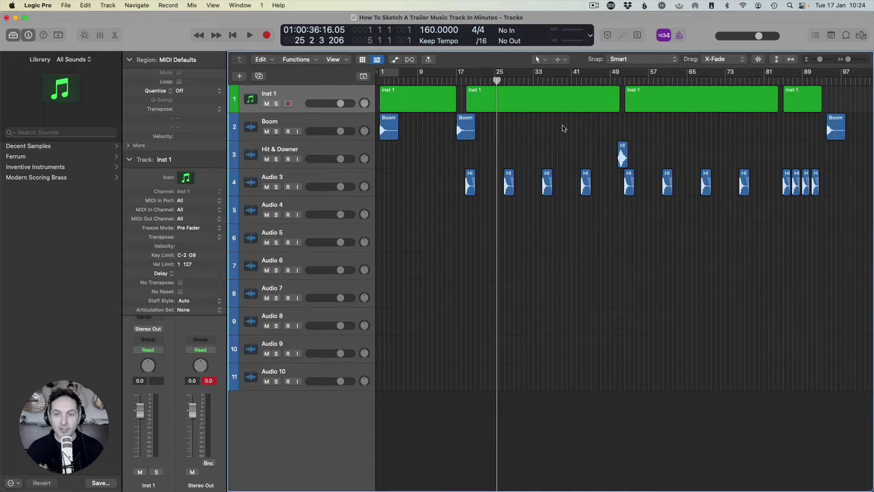
Rename the Audio 3 track as Swish Hit
{"action": "double_click", "coordinate": [288, 177]}
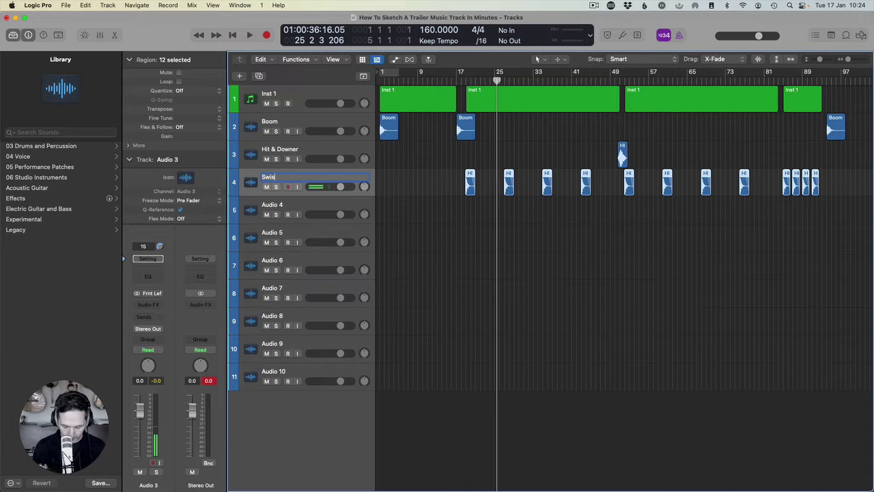
{"action": "left_click", "coordinate": [280, 202]}
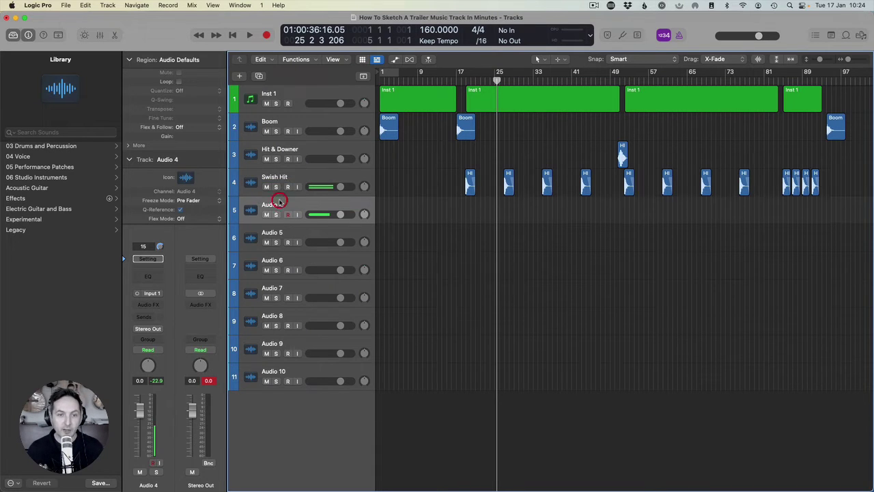
Preview and import HIT_Huge Trailer Hit.wav onto the Audio 4 track, and move it to bar 19
{"action": "key", "text": "super+shift+i"}
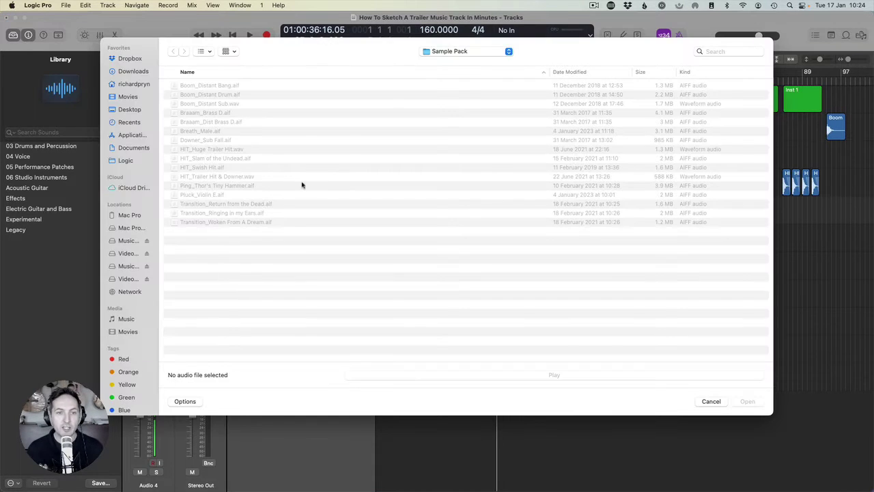
{"action": "left_click", "coordinate": [206, 150]}
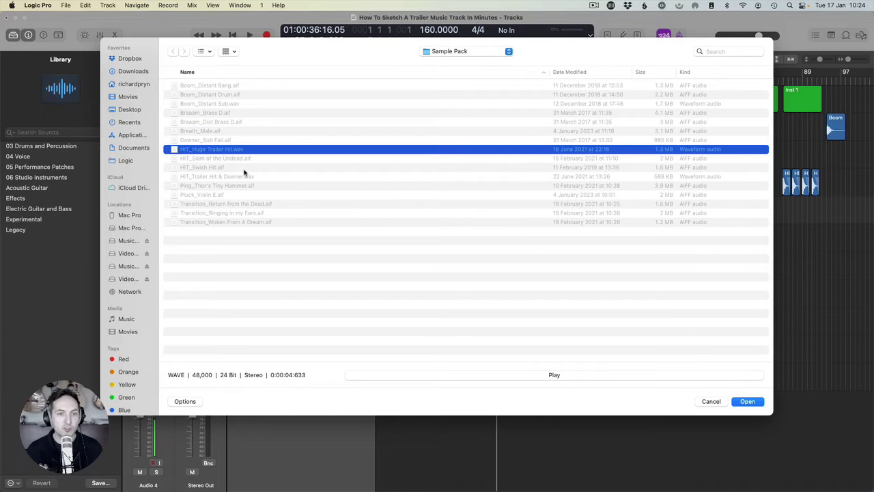
{"action": "key", "text": "space"}
{"action": "key", "text": "space"}
{"action": "left_click", "coordinate": [751, 402]}
{"action": "left_click_drag", "start_coordinate": [508, 208], "coordinate": [478, 209]}
Shift the huge trailer hit slightly earlier so its peak lines up with bar 19, and play it with the swish hit
{"action": "left_click", "coordinate": [475, 80]}
{"action": "left_click_drag", "start_coordinate": [474, 81], "coordinate": [465, 80]}
{"action": "left_click_drag", "start_coordinate": [849, 59], "coordinate": [862, 59]}
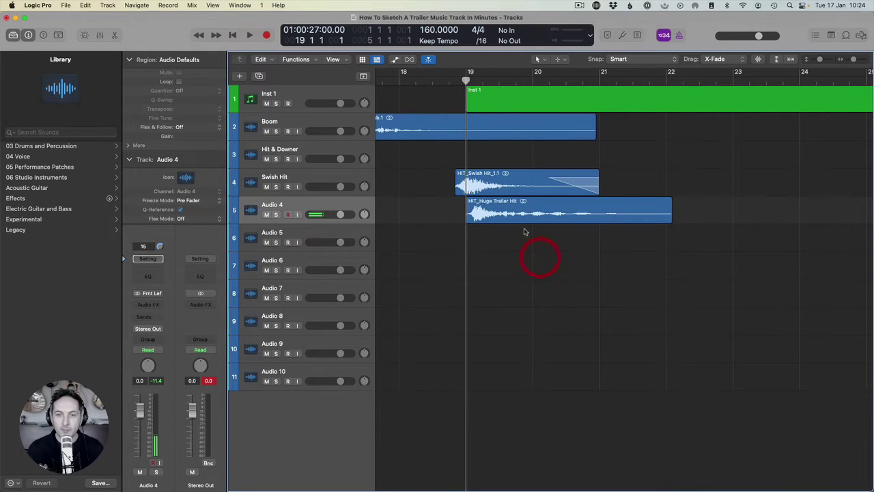
{"action": "left_click_drag", "start_coordinate": [527, 217], "coordinate": [519, 218]}
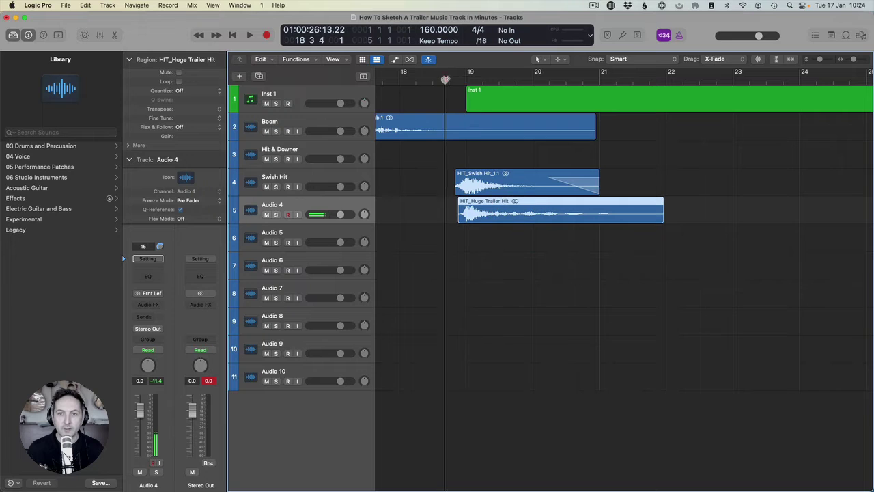
{"action": "key", "text": "space"}
{"action": "left_click", "coordinate": [422, 199]}
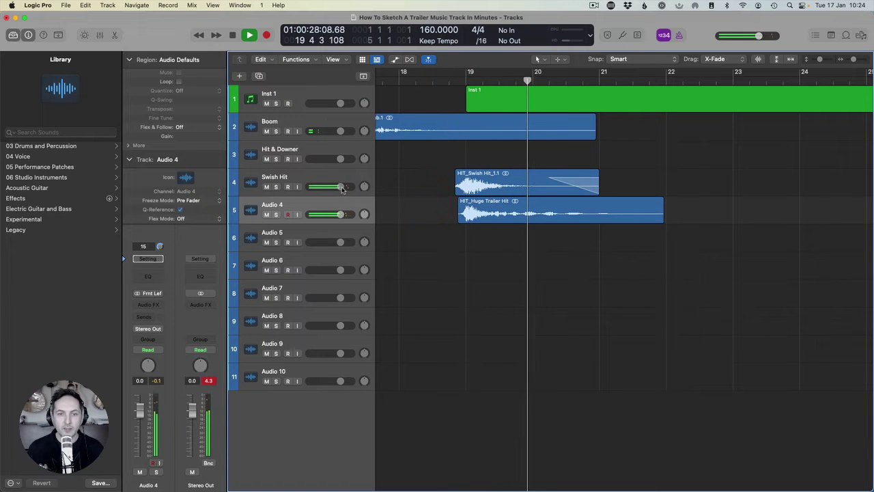
Lower the Swish Hit track's volume slightly and play both layered hits from just before bar 19
{"action": "left_click_drag", "start_coordinate": [340, 187], "coordinate": [333, 186]}
{"action": "left_click", "coordinate": [451, 81]}
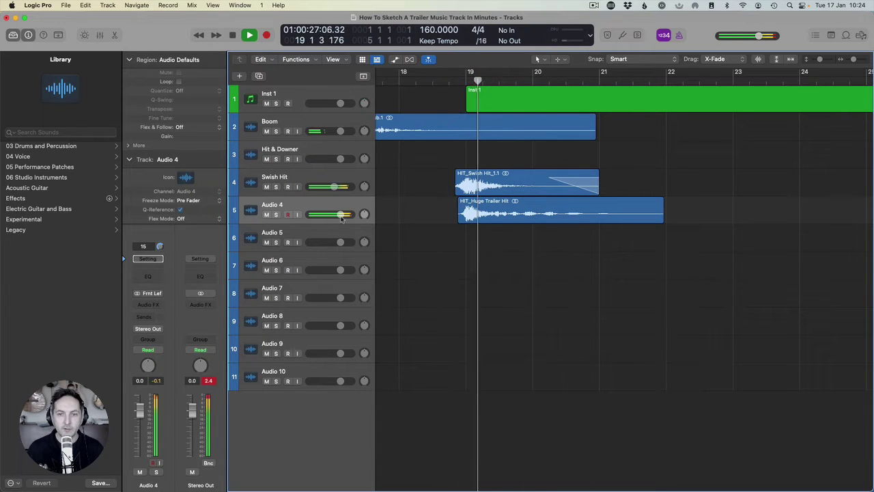
{"action": "key", "text": "space"}
{"action": "key", "text": "z"}
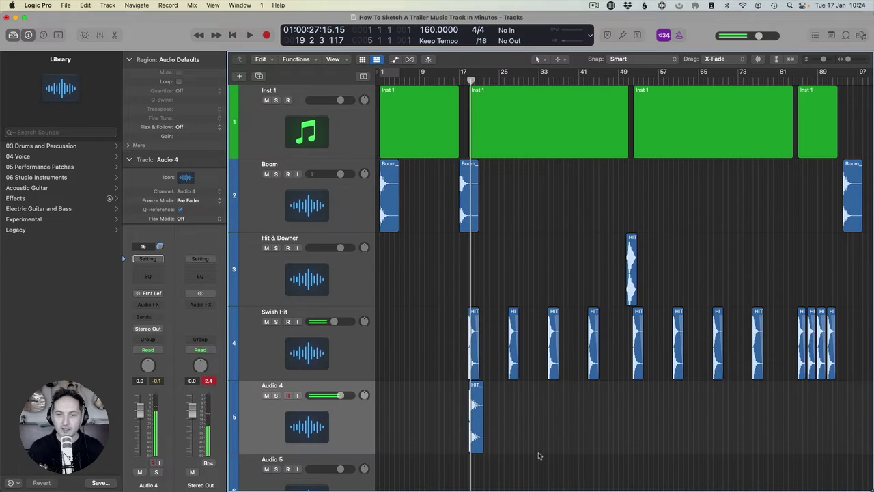
Copy the huge trailer hit on the Audio 4 track to bars 35, 52, 60, 68, 76 and 85
{"action": "left_click_drag", "start_coordinate": [477, 407], "coordinate": [806, 406]}
{"action": "left_click", "coordinate": [811, 401]}
{"action": "key", "text": "BackSpace"}
Shorten the huge trailer hit at bar 85 with a fade-out, and copy it to bars 87, 89 and 91
{"action": "left_click_drag", "start_coordinate": [807, 447], "coordinate": [803, 446]}
{"action": "left_click_drag", "start_coordinate": [849, 59], "coordinate": [859, 59]}
{"action": "scroll", "coordinate": [779, 348], "scroll_direction": "right", "scroll_amount": 3}
{"action": "left_click_drag", "start_coordinate": [693, 450], "coordinate": [685, 449]}
{"action": "left_click", "coordinate": [648, 387]}
{"action": "left_click_drag", "start_coordinate": [638, 415], "coordinate": [707, 414]}
{"action": "left_click", "coordinate": [654, 415], "text": "shift"}
{"action": "left_click_drag", "start_coordinate": [653, 415], "coordinate": [786, 418]}
{"action": "scroll", "coordinate": [650, 429], "scroll_direction": "right", "scroll_amount": 5}
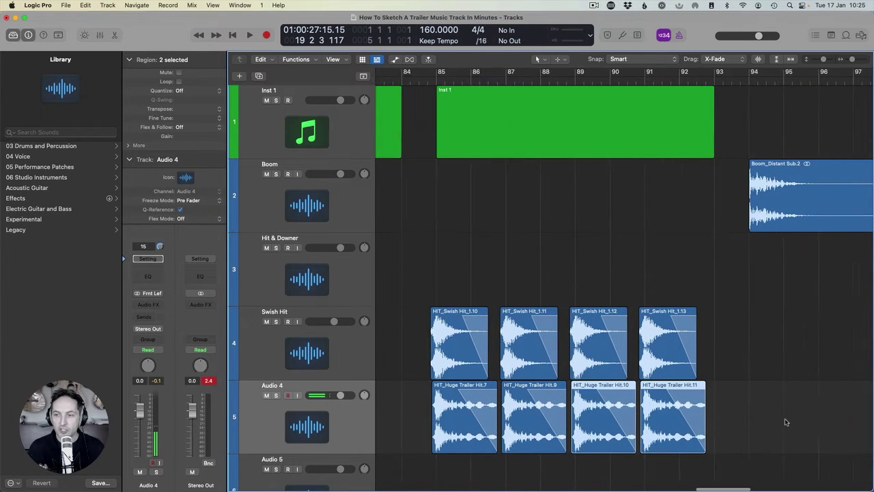
{"action": "key", "text": "z"}
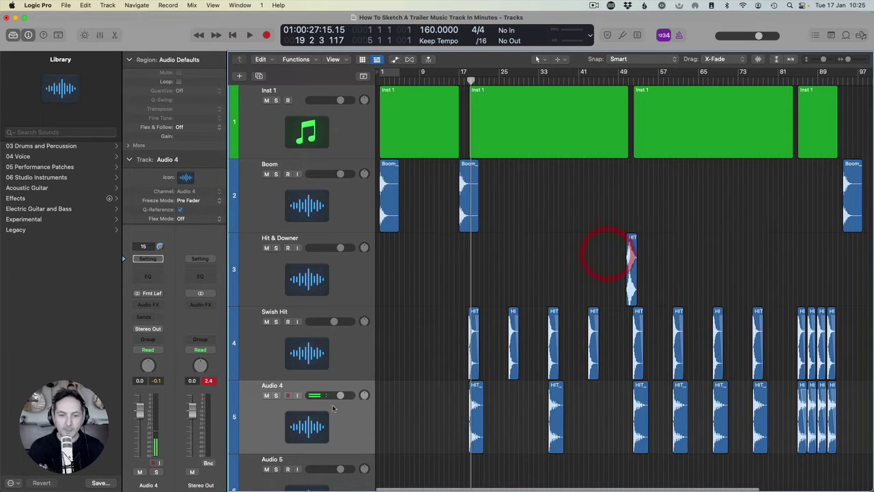
Rename the Audio 4 track as Huge Hit
{"action": "scroll", "coordinate": [326, 414], "scroll_direction": "down", "scroll_amount": 2}
{"action": "double_click", "coordinate": [280, 352]}
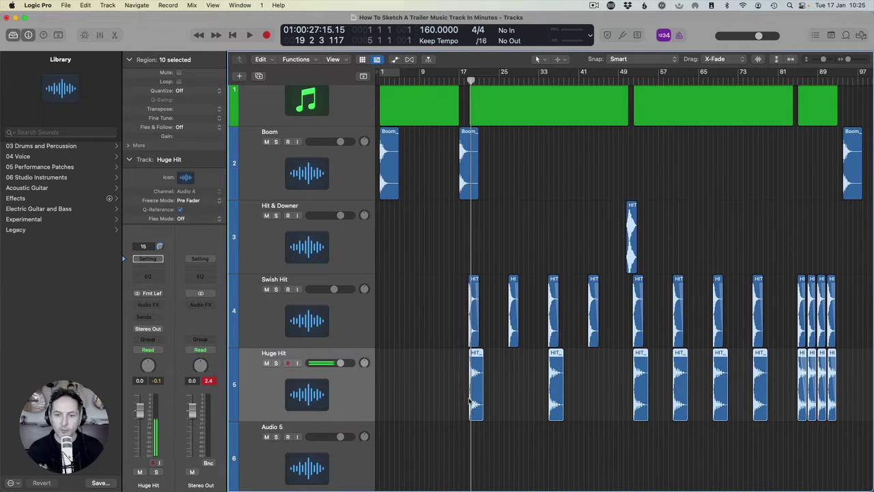
{"action": "left_click", "coordinate": [414, 382]}
Preview HIT_Slam of the Undead.aif from the Sample Pack folder and import it onto the Audio 5 track
{"action": "left_click_drag", "start_coordinate": [823, 60], "coordinate": [820, 59]}
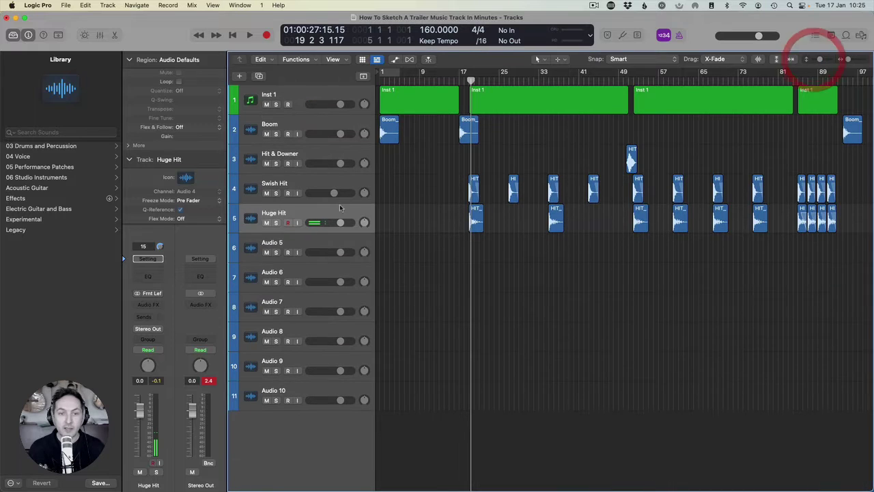
{"action": "left_click", "coordinate": [295, 236]}
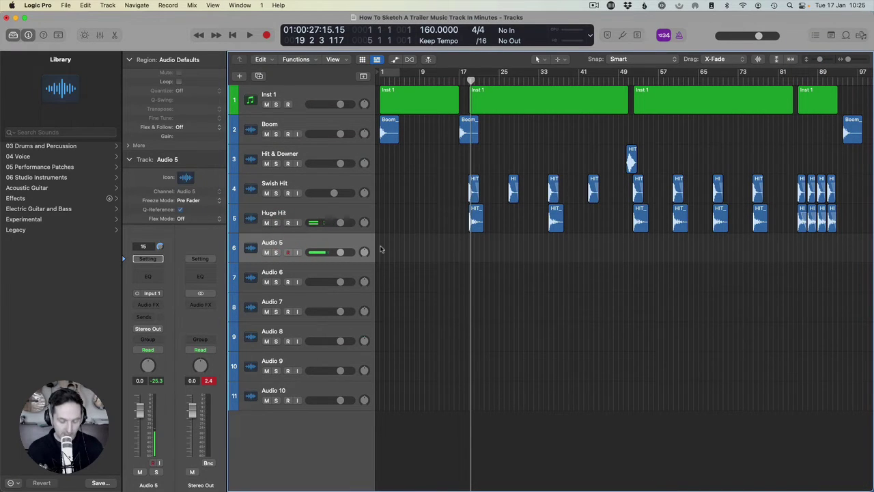
{"action": "key", "text": "shift+super+i"}
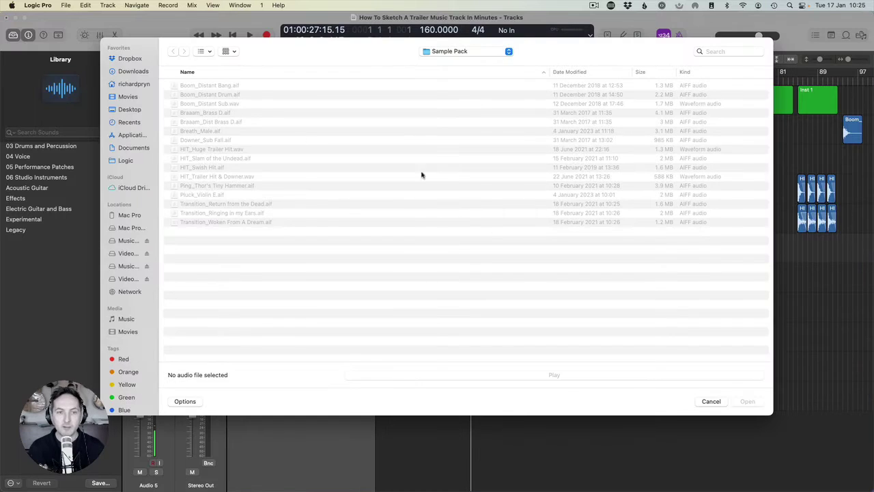
{"action": "left_click", "coordinate": [221, 158]}
{"action": "key", "text": "space"}
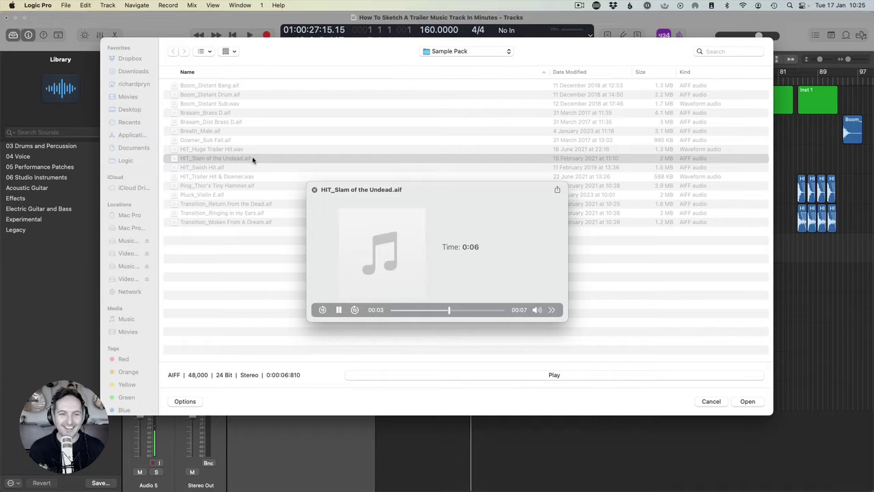
{"action": "key", "text": "space"}
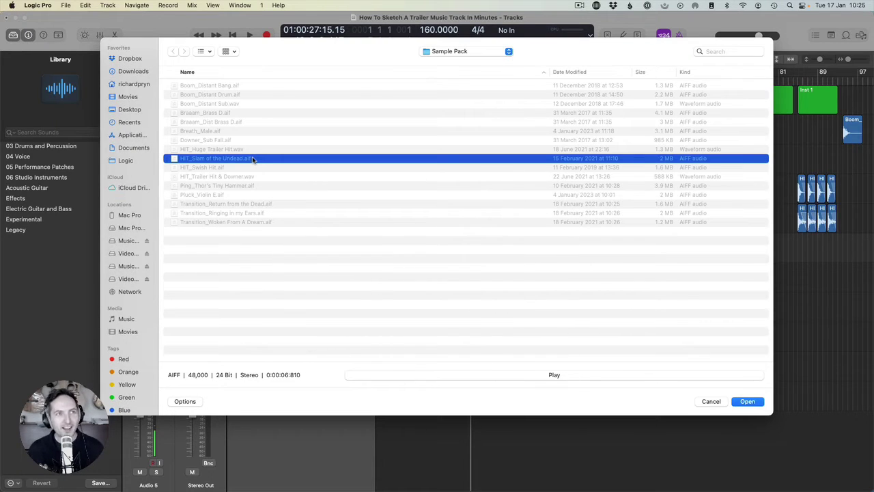
{"action": "double_click", "coordinate": [252, 159]}
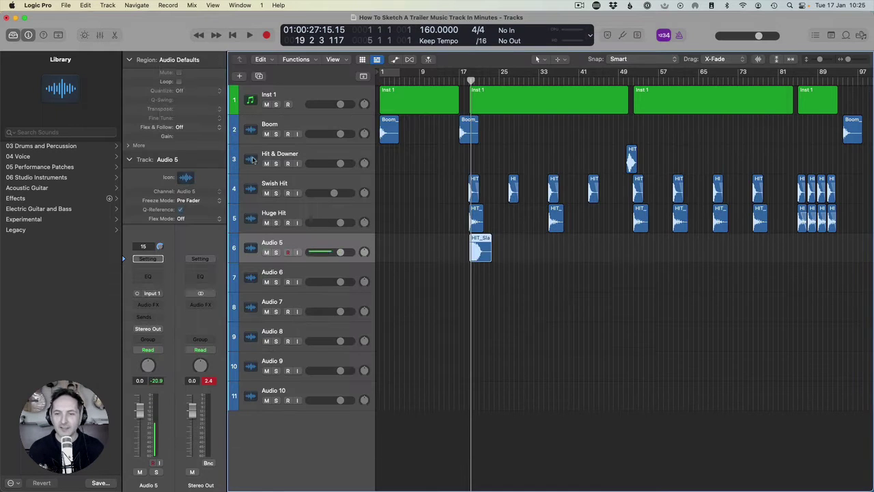
Lower the Audio 5 track's volume to -10.8 dB and shift the slam slightly earlier so its attack lines up with bar 19
{"action": "left_click", "coordinate": [476, 250]}
{"action": "mouse_move", "coordinate": [340, 252]}
{"action": "left_mouse_down"}
{"action": "mouse_move", "coordinate": [312, 252]}
{"action": "mouse_move", "coordinate": [324, 252]}
{"action": "left_mouse_up"}
{"action": "left_click", "coordinate": [478, 245]}
{"action": "key", "text": "z"}
{"action": "key", "text": "z"}
{"action": "key", "text": "z"}
{"action": "scroll", "coordinate": [500, 198], "scroll_direction": "left", "scroll_amount": 3}
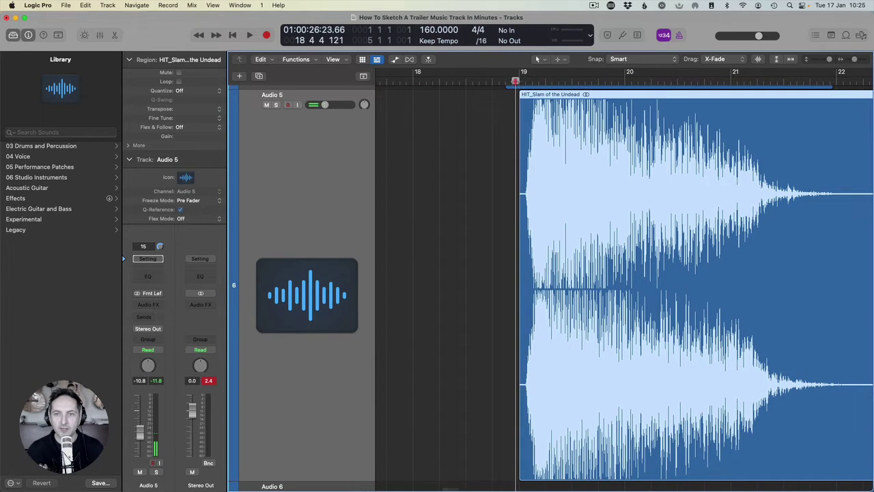
{"action": "left_click", "coordinate": [522, 80]}
{"action": "left_click_drag", "start_coordinate": [523, 81], "coordinate": [520, 80]}
{"action": "left_click_drag", "start_coordinate": [581, 129], "coordinate": [565, 129]}
Play the slam from just before bar 19, toggling the Audio 5 track's solo to hear it with the other hits
{"action": "left_click", "coordinate": [500, 81]}
{"action": "key", "text": "space"}
{"action": "left_click", "coordinate": [273, 104]}
{"action": "left_click", "coordinate": [273, 105]}
{"action": "left_click", "coordinate": [414, 135]}
{"action": "key", "text": "z"}
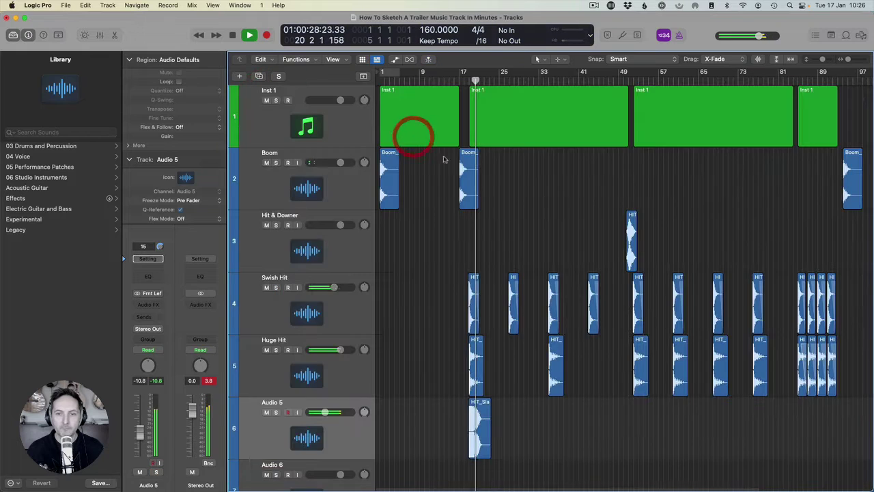
{"action": "key", "text": "space"}
Copy the slam hit to about bar 51 on the Audio 5 track and play it with the surrounding hits
{"action": "left_click", "coordinate": [480, 420]}
{"action": "left_click_drag", "start_coordinate": [480, 420], "coordinate": [639, 432]}
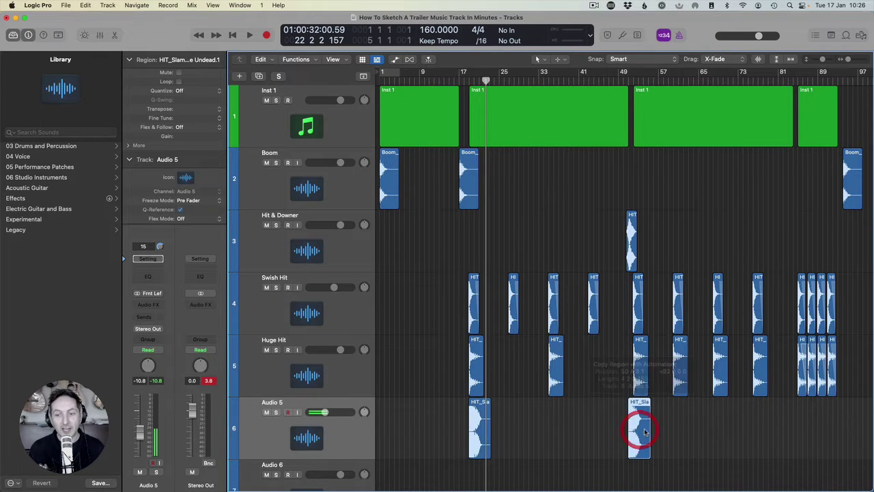
{"action": "left_click", "coordinate": [623, 79]}
{"action": "key", "text": "space"}
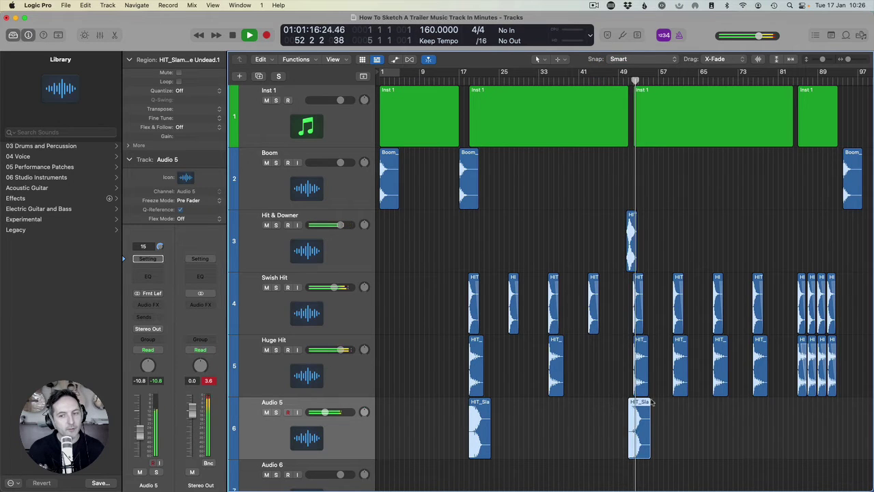
{"action": "key", "text": "space"}
Move the copied slam hit to about bar 93 and rename the Audio 5 track as Slam Undead
{"action": "left_click_drag", "start_coordinate": [640, 417], "coordinate": [846, 417]}
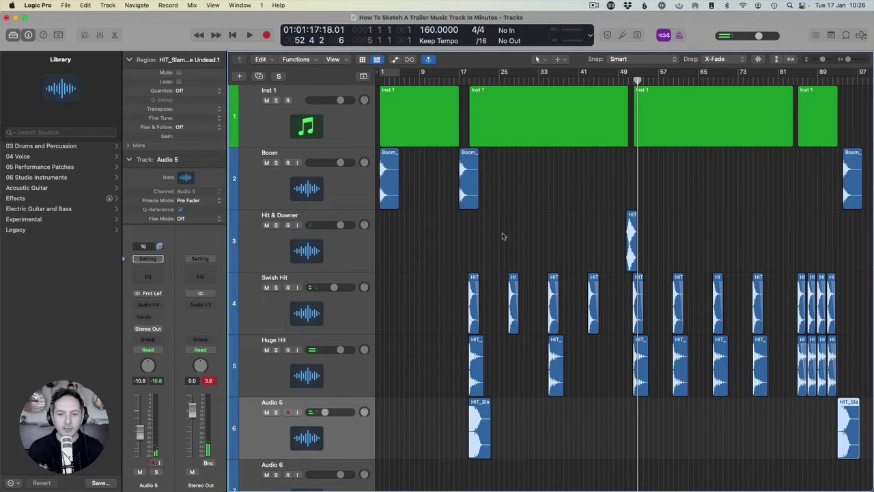
{"action": "left_click", "coordinate": [284, 406]}
{"action": "double_click", "coordinate": [284, 404]}
{"action": "type", "text": "Slam Undead"}
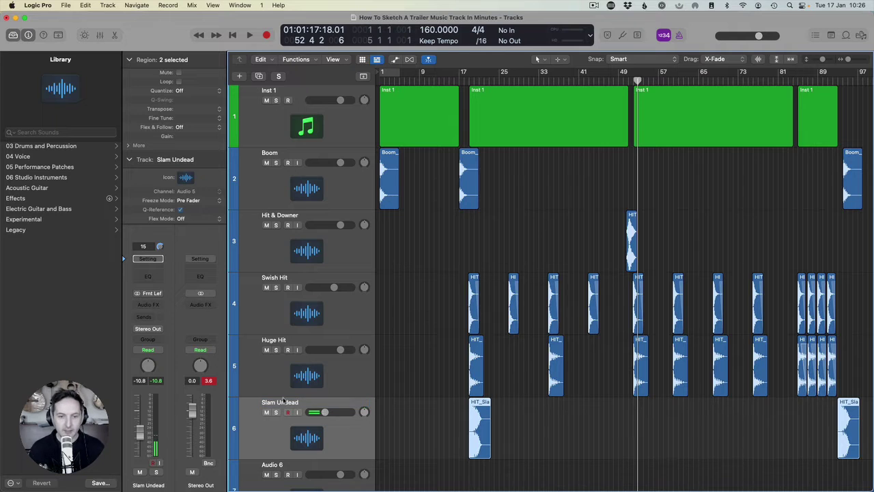
Preview Transition_Woken From A Dream.aif from the Sample Pack folder and import it onto the Audio 6 track
{"action": "left_click_drag", "start_coordinate": [823, 59], "coordinate": [818, 59]}
{"action": "left_click", "coordinate": [296, 255]}
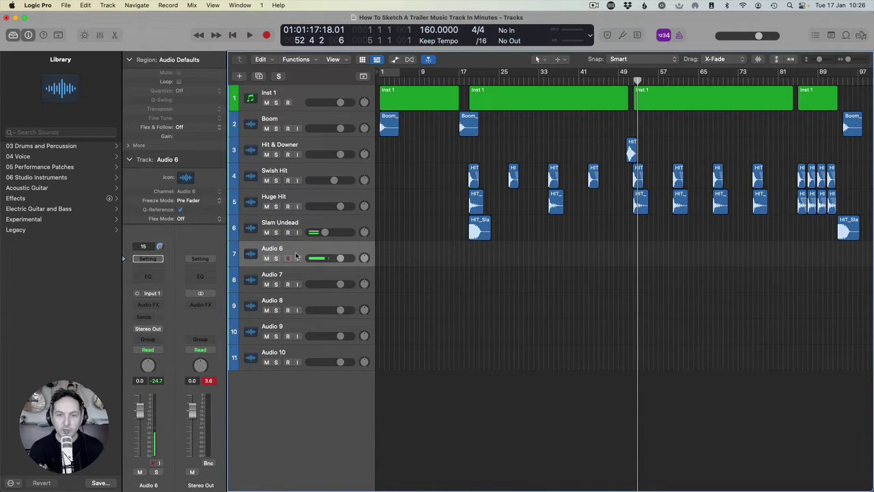
{"action": "key", "text": "super+shift+i"}
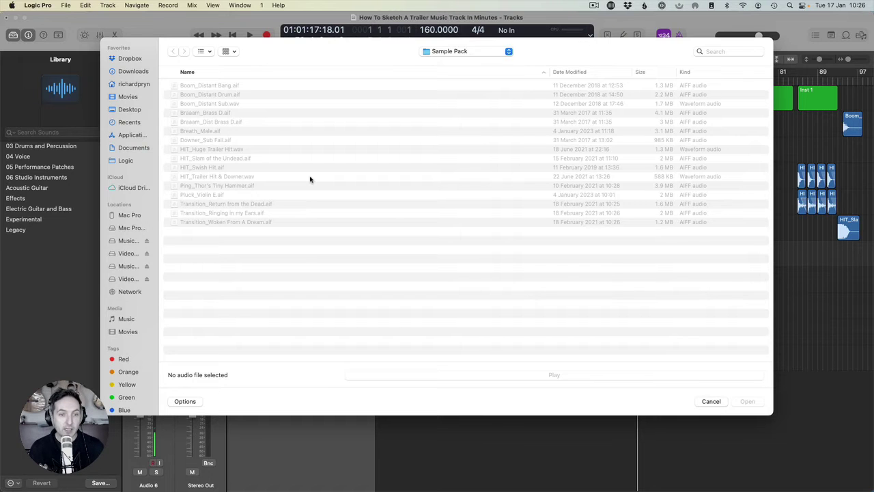
{"action": "left_click", "coordinate": [226, 223]}
{"action": "key", "text": "space"}
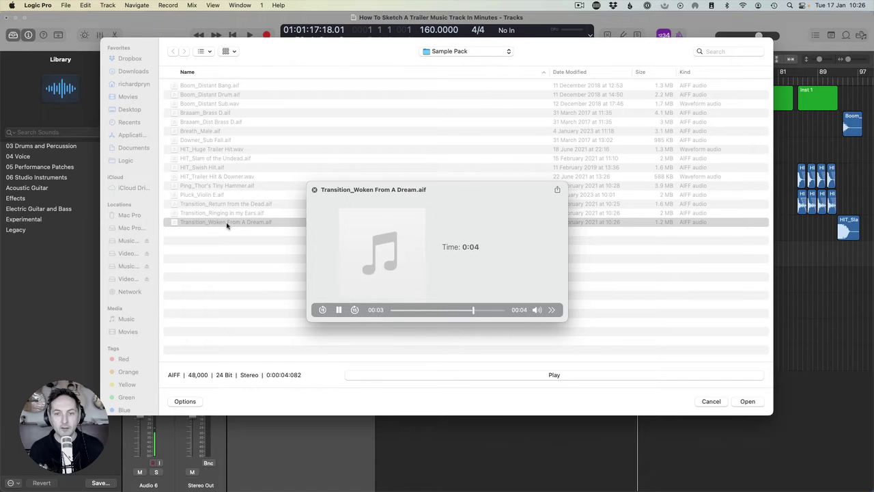
{"action": "key", "text": "space"}
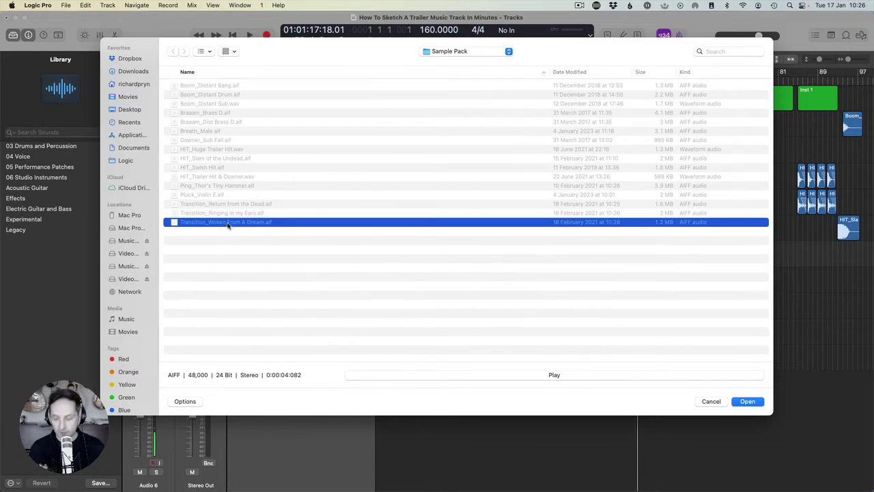
{"action": "double_click", "coordinate": [227, 223]}
{"action": "left_click", "coordinate": [508, 252]}
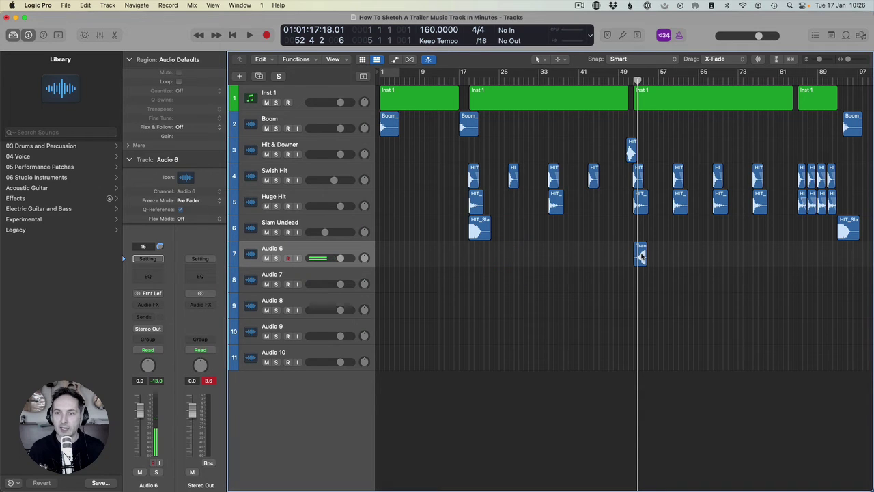
Move the transition region on the Audio 6 track so its rising swell ends at bar 19, and play it
{"action": "left_click_drag", "start_coordinate": [641, 254], "coordinate": [466, 254]}
{"action": "left_click", "coordinate": [474, 81]}
{"action": "left_click", "coordinate": [469, 80]}
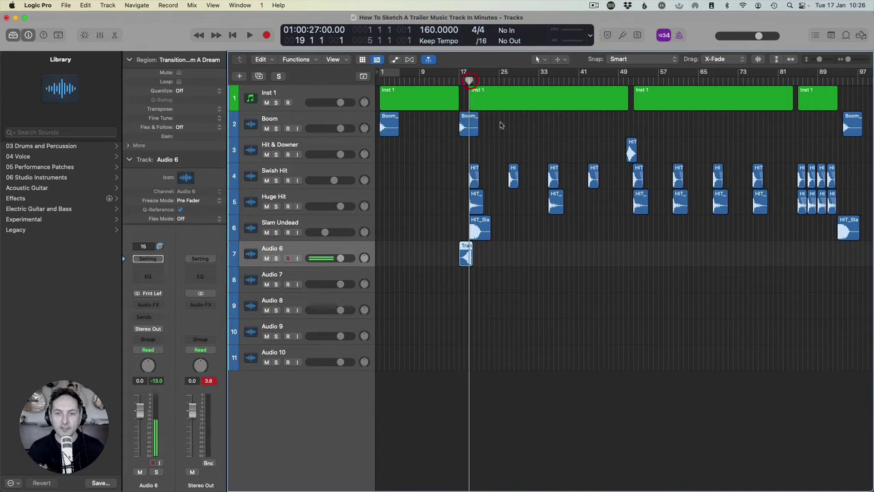
{"action": "key", "text": "z"}
{"action": "left_click_drag", "start_coordinate": [688, 267], "coordinate": [621, 267]}
{"action": "left_click", "coordinate": [678, 79]}
{"action": "key", "text": "space"}
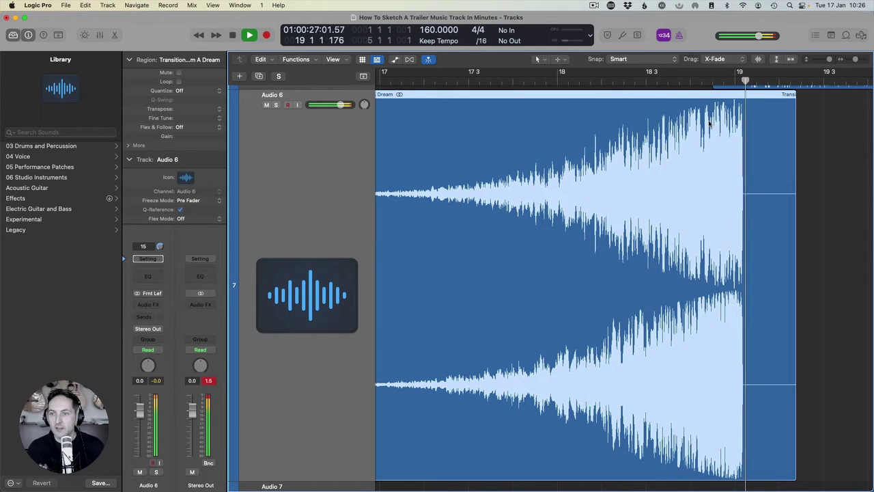
{"action": "key", "text": "space"}
Cut off and delete the transition region's silent tail after bar 19, and play it into the hits
{"action": "scroll", "coordinate": [755, 131], "scroll_direction": "up", "scroll_amount": 1}
{"action": "left_click_drag", "start_coordinate": [803, 126], "coordinate": [736, 127]}
{"action": "left_click", "coordinate": [756, 126]}
{"action": "key", "text": "Delete"}
{"action": "key", "text": "space"}
{"action": "key", "text": "z"}
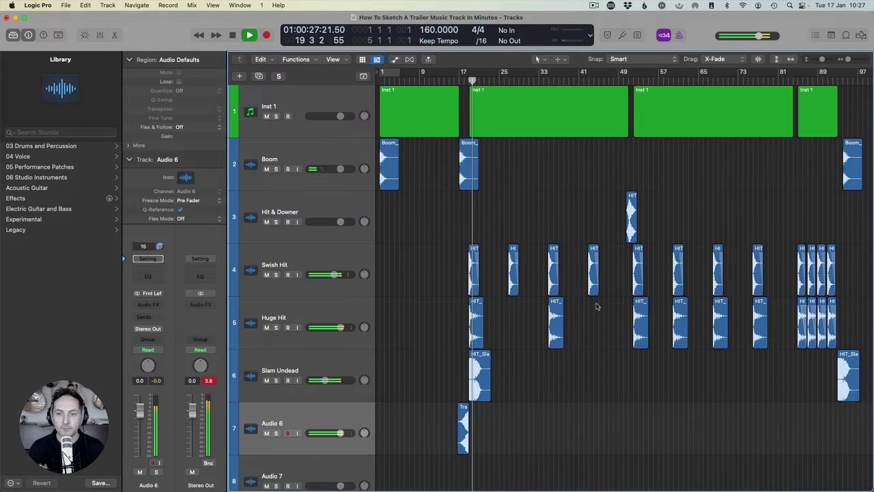
Rename the Audio 6 track as Rev FX, lower its volume to -6.0 dB, and play it with the hits
{"action": "double_click", "coordinate": [285, 418]}
{"action": "type", "text": "Rev FX"}
{"action": "key", "text": "Return"}
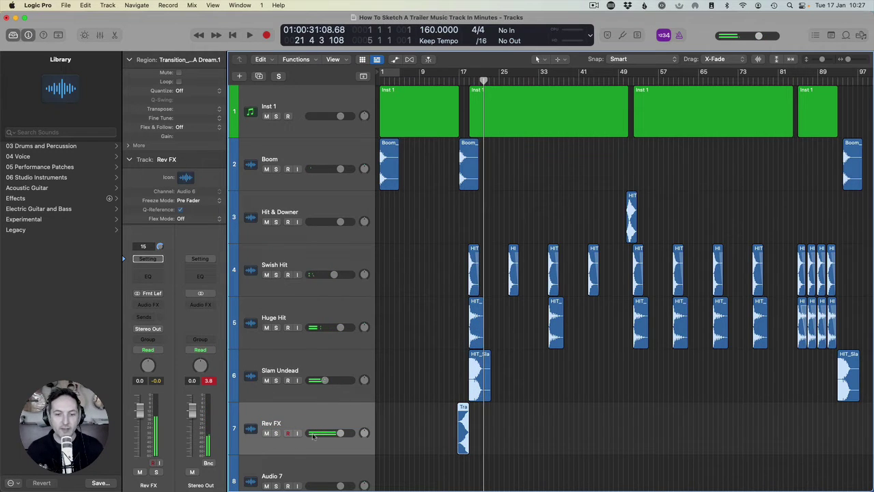
{"action": "left_click_drag", "start_coordinate": [337, 433], "coordinate": [310, 433]}
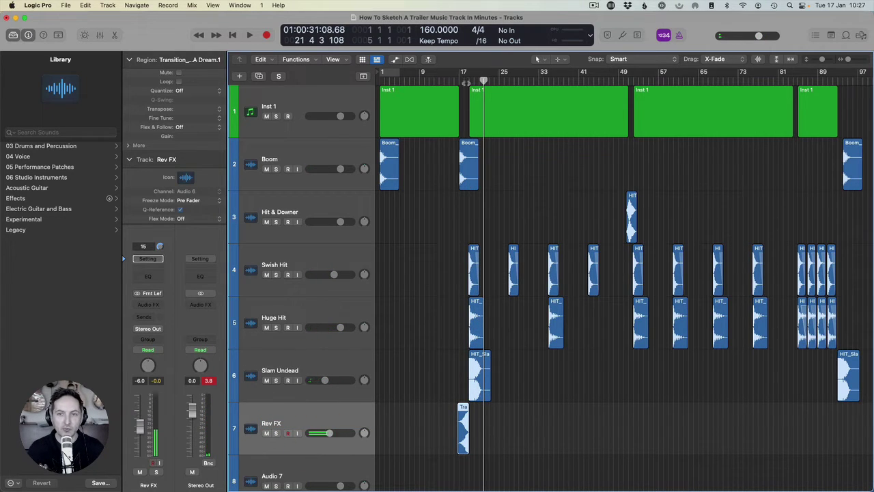
{"action": "left_click", "coordinate": [462, 79]}
{"action": "key", "text": "space"}
{"action": "left_click", "coordinate": [410, 358]}
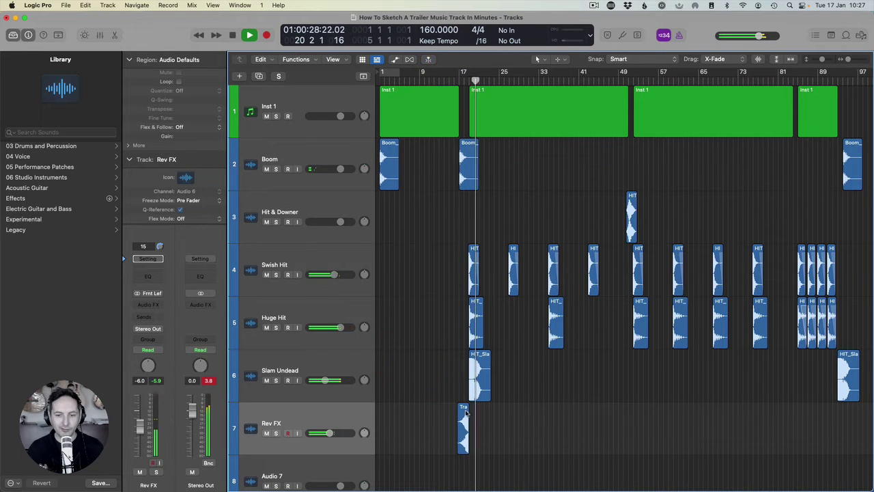
Copy the transition region on the Rev FX track so the copies end at bars 52 and 93
{"action": "left_click_drag", "start_coordinate": [463, 415], "coordinate": [833, 416]}
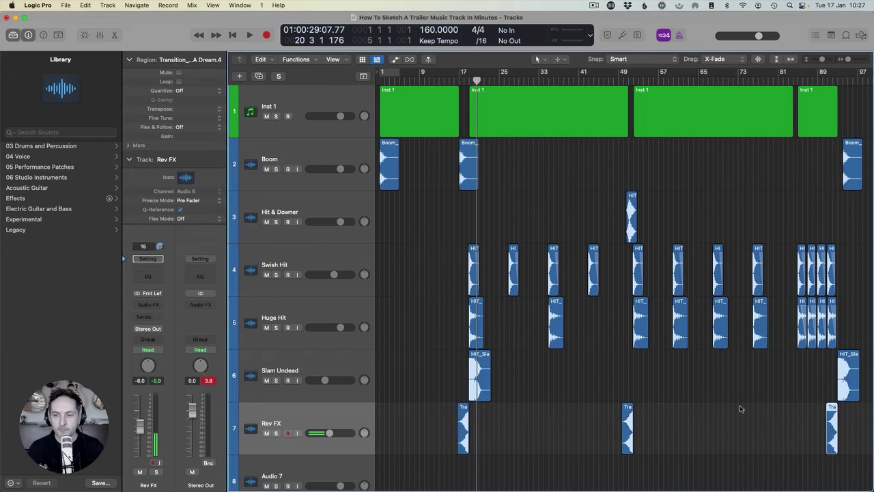
{"action": "left_click", "coordinate": [810, 60]}
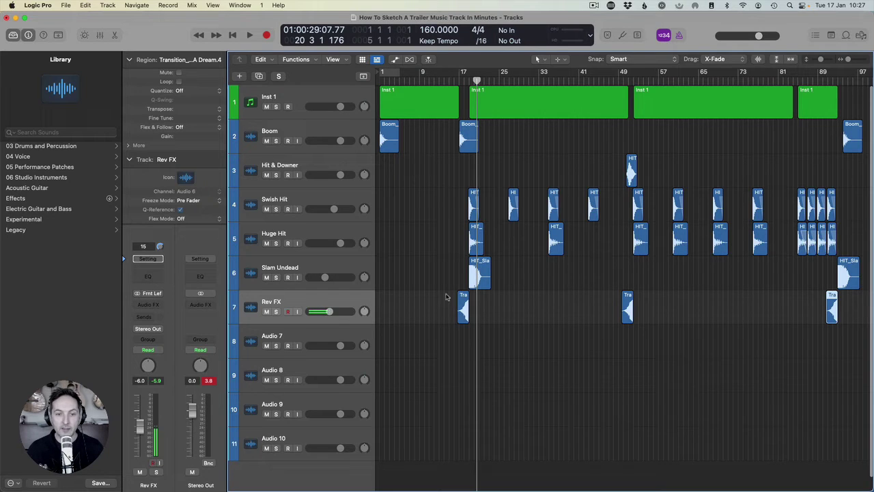
{"action": "left_click", "coordinate": [464, 308]}
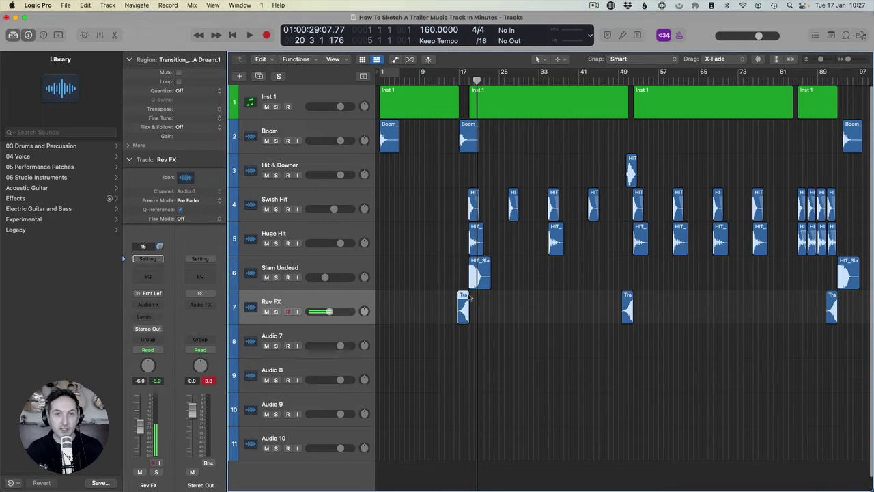
{"action": "left_click", "coordinate": [628, 298]}
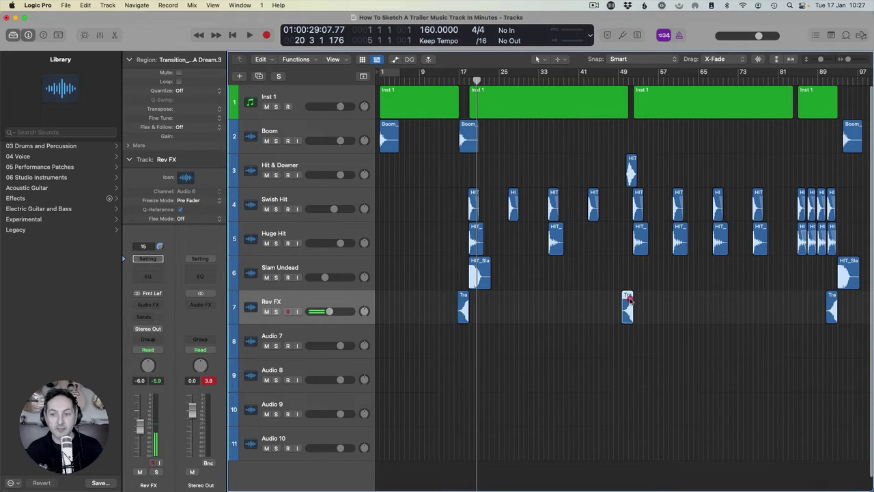
{"action": "left_click", "coordinate": [832, 312]}
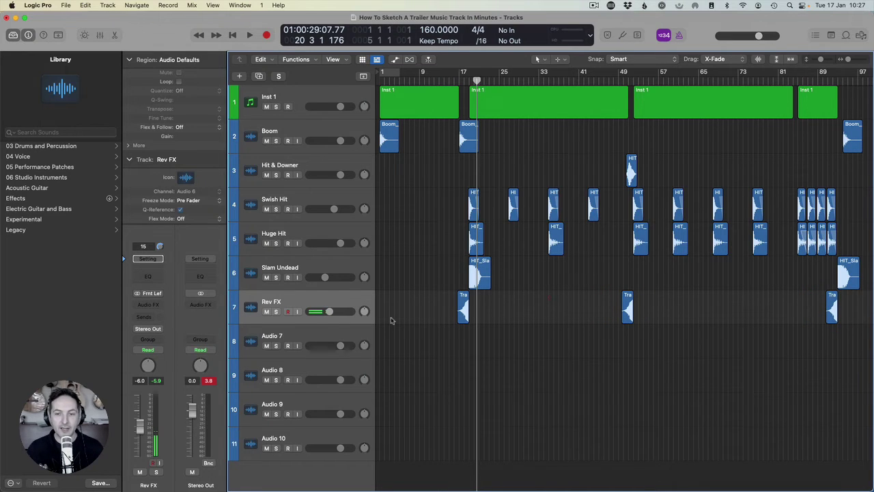
Browse the sample pack for the Audio 7 track and preview Transition_Return from the Dead.aif and Transition_Ringing in my Ears.aif
{"action": "left_click", "coordinate": [286, 335]}
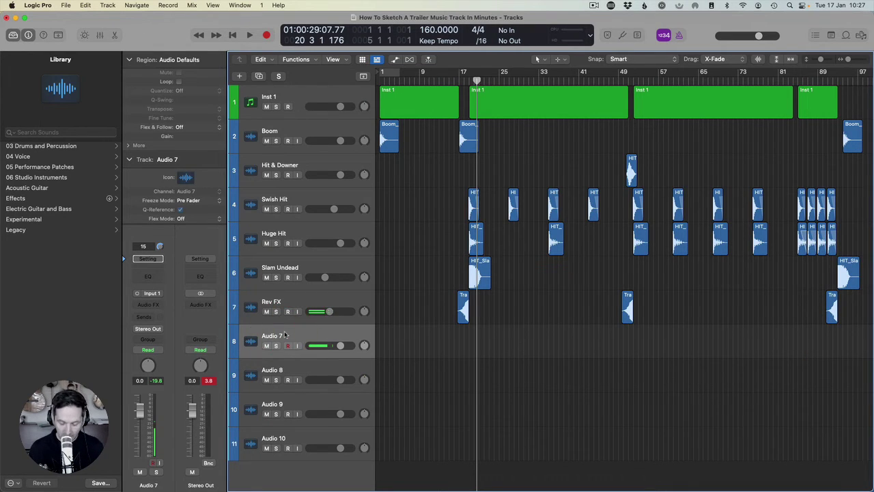
{"action": "key", "text": "super+shift+i"}
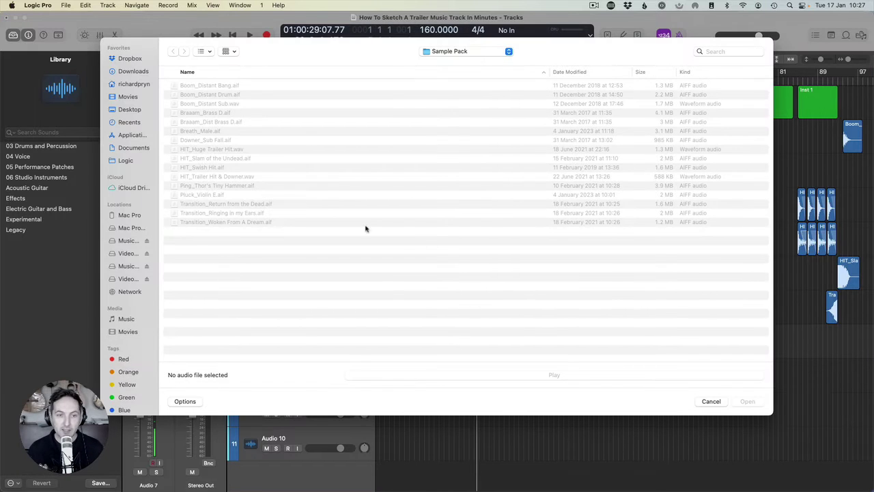
{"action": "left_click", "coordinate": [232, 204]}
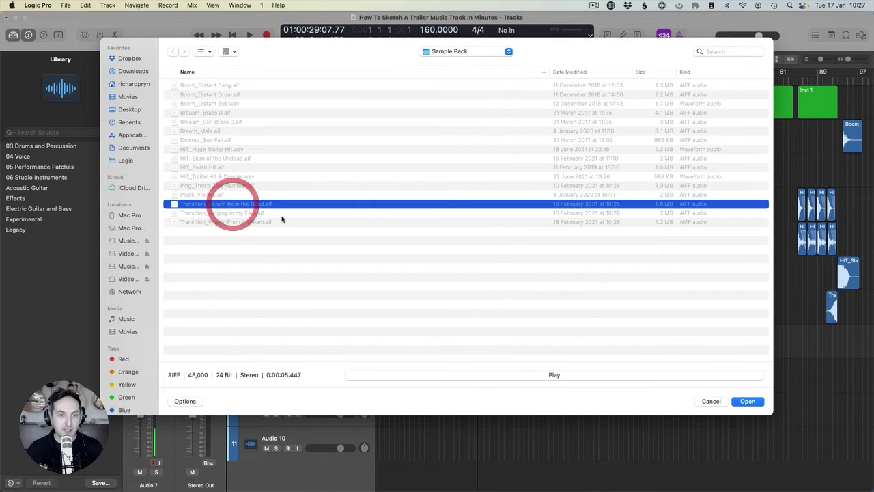
{"action": "key", "text": "space"}
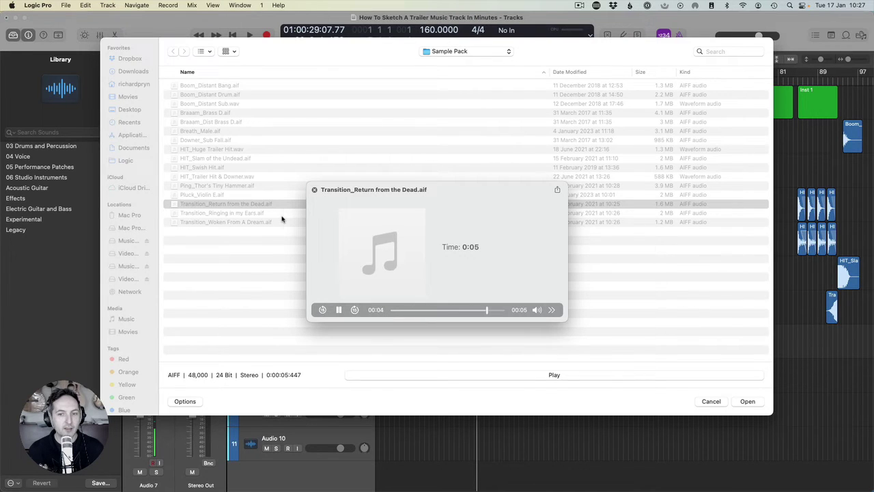
{"action": "left_click", "coordinate": [282, 216]}
{"action": "key", "text": "space"}
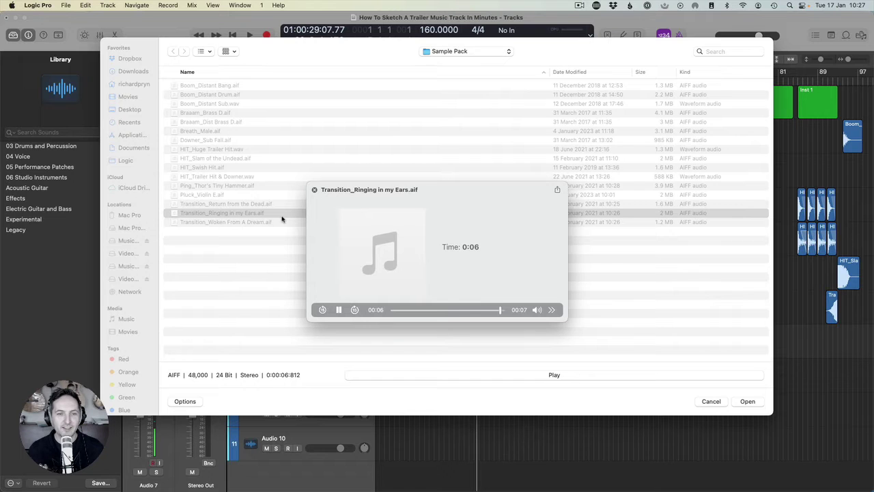
{"action": "key", "text": "space"}
Import Transition_Ringing in my Ears.aif onto the Audio 7 track and move it to start at about bar 47
{"action": "double_click", "coordinate": [282, 216]}
{"action": "left_click", "coordinate": [610, 390]}
{"action": "left_click_drag", "start_coordinate": [499, 339], "coordinate": [626, 343]}
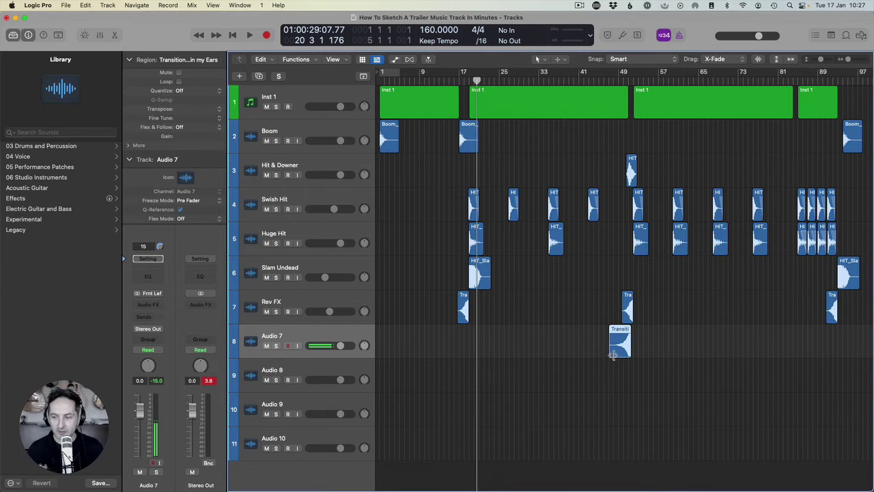
{"action": "key", "text": "z"}
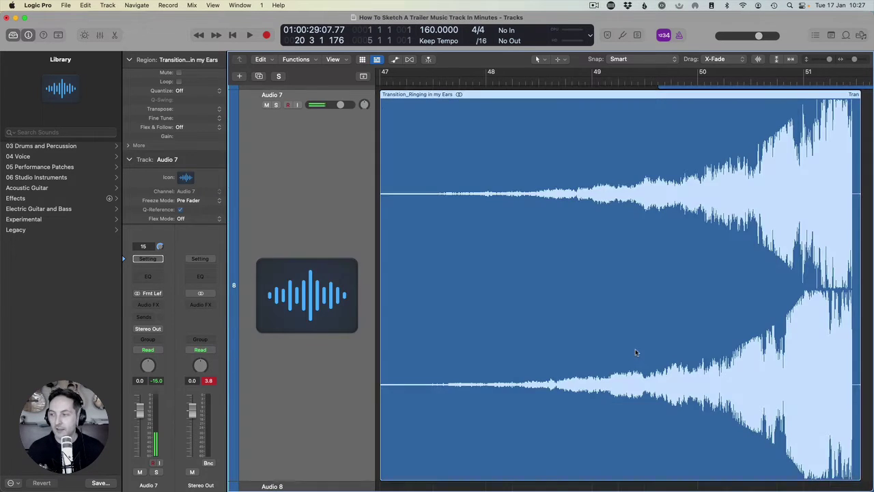
{"action": "key", "text": "space"}
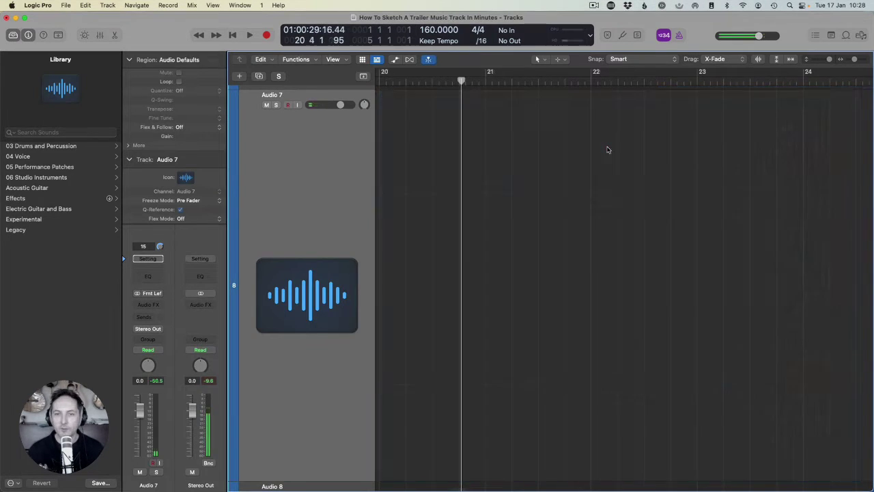
{"action": "key", "text": "z"}
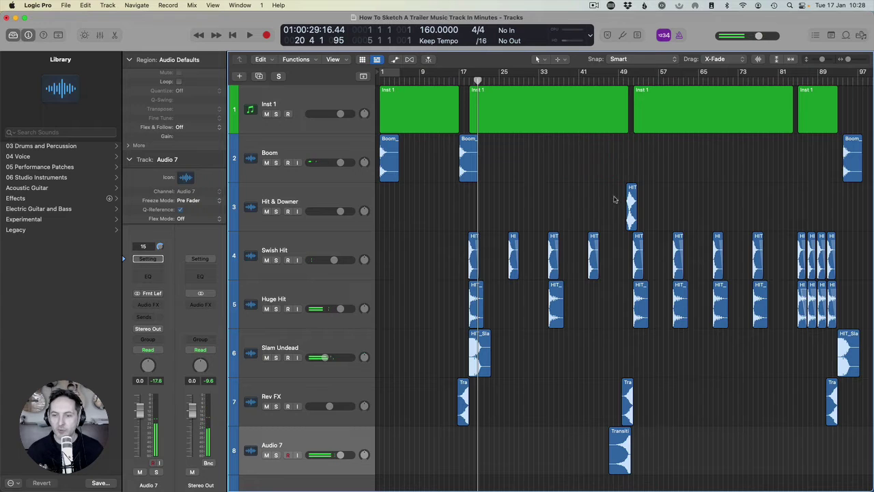
Align the Audio 7 transition so its swell ends at bar 52, and cut off and delete the tail after it
{"action": "left_click_drag", "start_coordinate": [644, 82], "coordinate": [634, 81]}
{"action": "left_click", "coordinate": [621, 451]}
{"action": "key", "text": "z"}
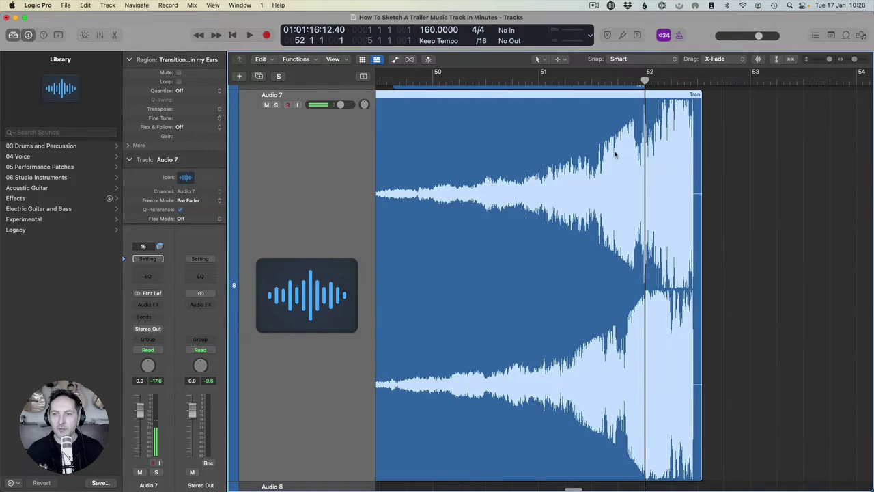
{"action": "left_click_drag", "start_coordinate": [620, 146], "coordinate": [664, 132]}
{"action": "key", "text": "space"}
{"action": "key", "text": "space"}
{"action": "key", "text": "Delete"}
Play the trimmed Audio 7 transition through bar 51 into the hits at bar 52
{"action": "left_click", "coordinate": [513, 78]}
{"action": "key", "text": "space"}
{"action": "left_click", "coordinate": [424, 141]}
{"action": "key", "text": "space"}
{"action": "scroll", "coordinate": [601, 137], "scroll_direction": "up", "scroll_amount": 3}
{"action": "key", "text": "space"}
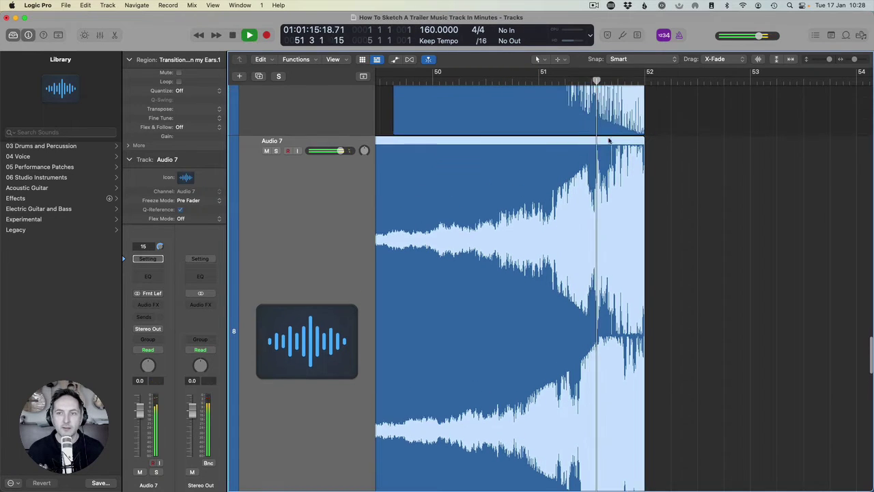
{"action": "key", "text": "space"}
Split the Audio 7 transition at bar 51 and add a fade-in of about 1289 ms to its last part
{"action": "scroll", "coordinate": [558, 172], "scroll_direction": "left", "scroll_amount": 2}
{"action": "left_click", "coordinate": [555, 157]}
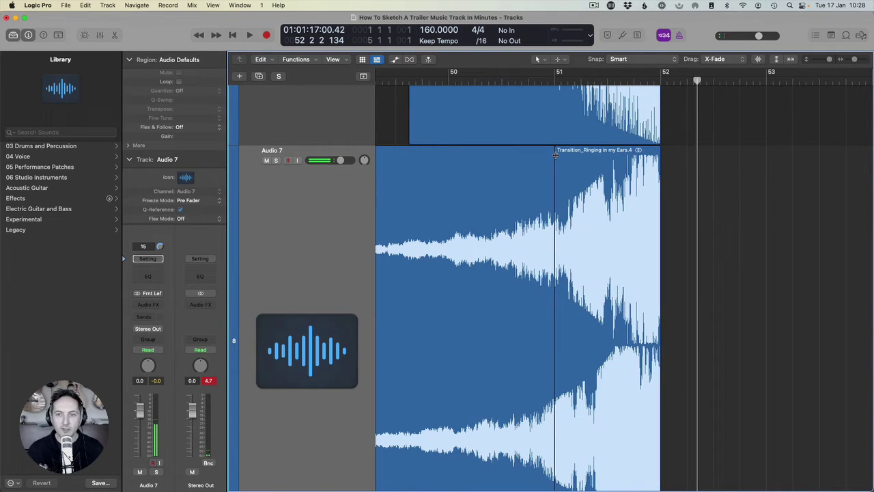
{"action": "left_click_drag", "start_coordinate": [556, 156], "coordinate": [646, 158]}
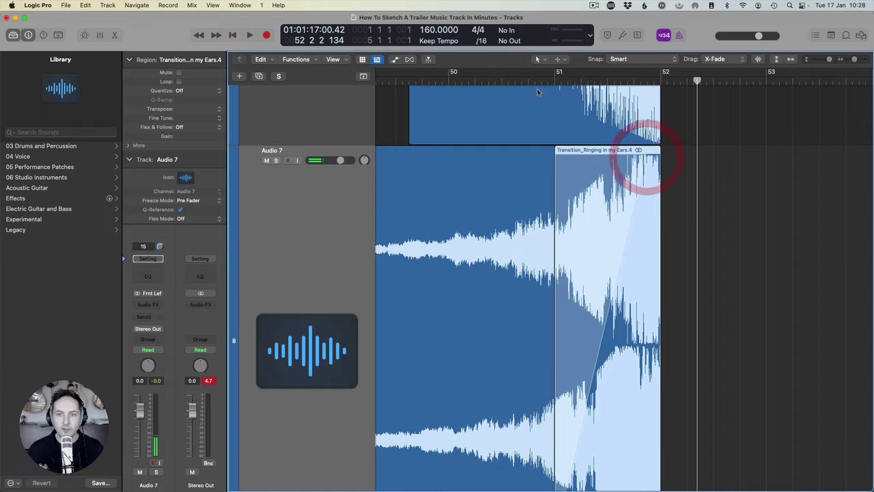
{"action": "left_click", "coordinate": [510, 177]}
{"action": "left_click", "coordinate": [723, 172]}
{"action": "key", "text": "z"}
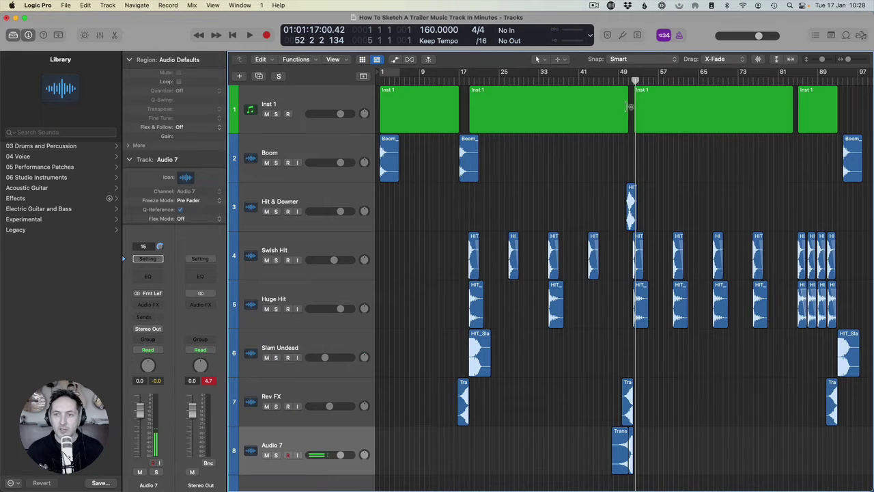
Move all regions from bar 52 onward, including the Rev FX transition and the faded Audio 7 part leading into it, one bar later
{"action": "left_click_drag", "start_coordinate": [635, 96], "coordinate": [855, 419]}
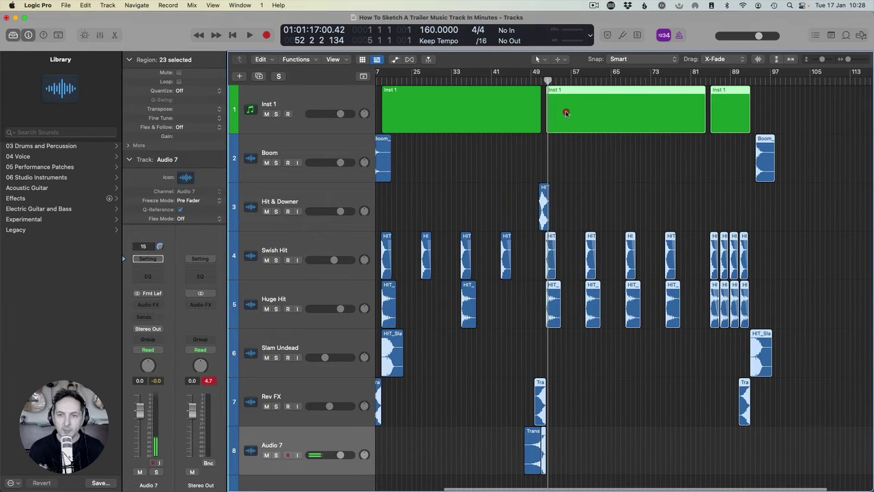
{"action": "left_click_drag", "start_coordinate": [566, 113], "coordinate": [571, 113]}
{"action": "left_click", "coordinate": [559, 430]}
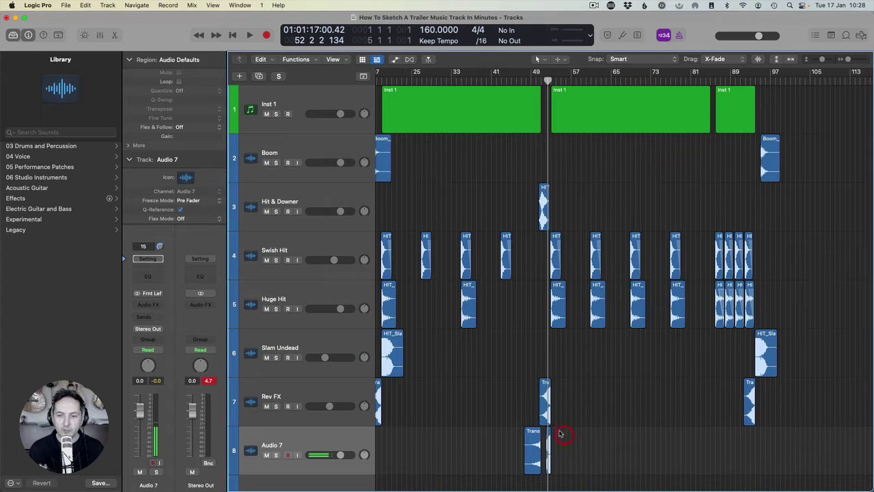
Move the front part of the Audio 7 transition about four bars earlier, and extend the faded part's start back to bar 51
{"action": "left_click_drag", "start_coordinate": [533, 448], "coordinate": [513, 447]}
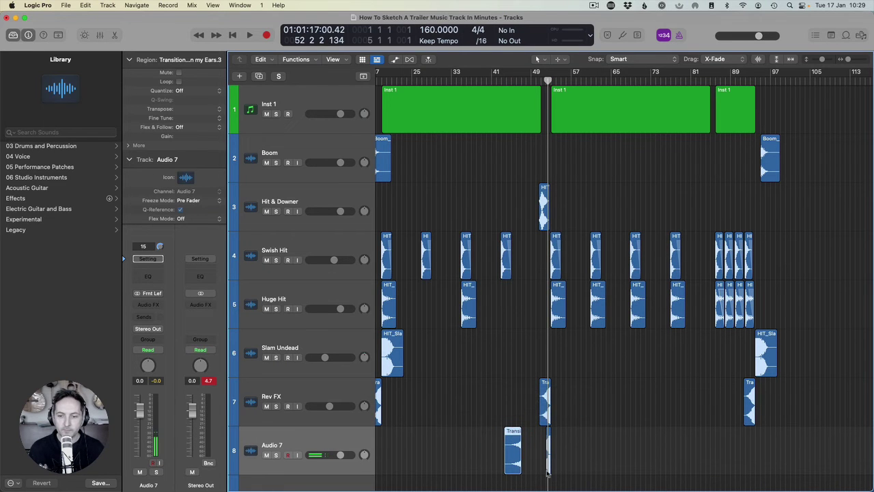
{"action": "left_click", "coordinate": [547, 471]}
{"action": "key", "text": "z"}
{"action": "scroll", "coordinate": [496, 398], "scroll_direction": "left", "scroll_amount": 3}
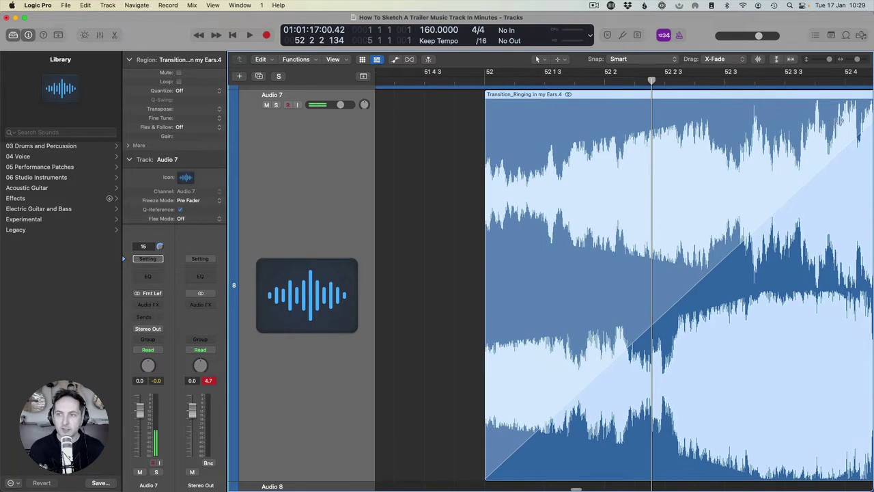
{"action": "left_click_drag", "start_coordinate": [828, 59], "coordinate": [847, 60]}
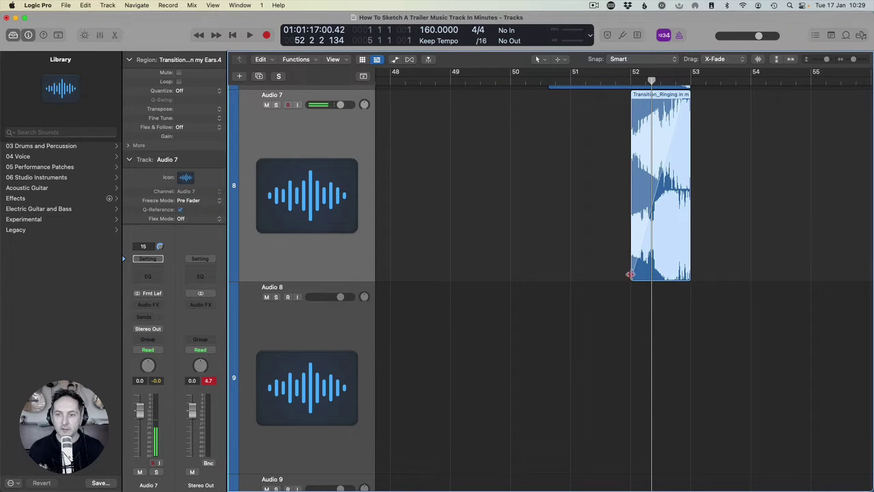
{"action": "left_click_drag", "start_coordinate": [626, 274], "coordinate": [572, 277]}
{"action": "left_click", "coordinate": [562, 301]}
{"action": "key", "text": "z"}
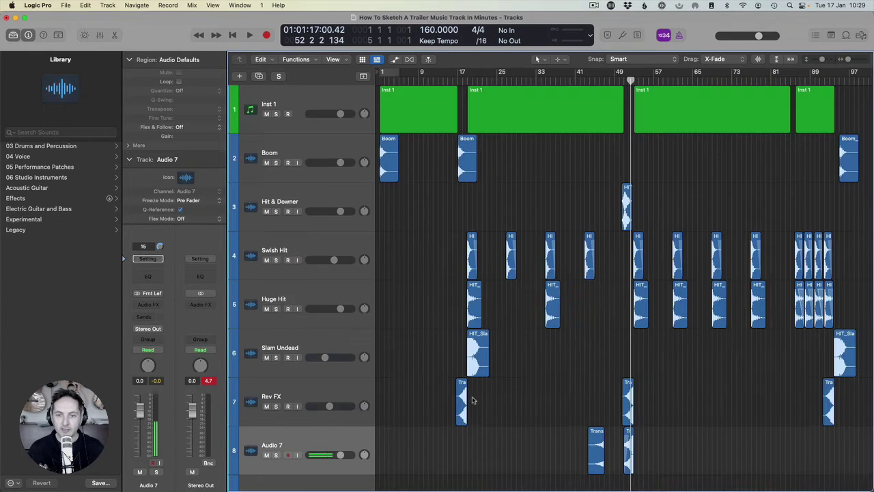
Move the front part of the Audio 7 transition to end at about bar 17, and play it from just before that point
{"action": "left_click_drag", "start_coordinate": [596, 447], "coordinate": [449, 445]}
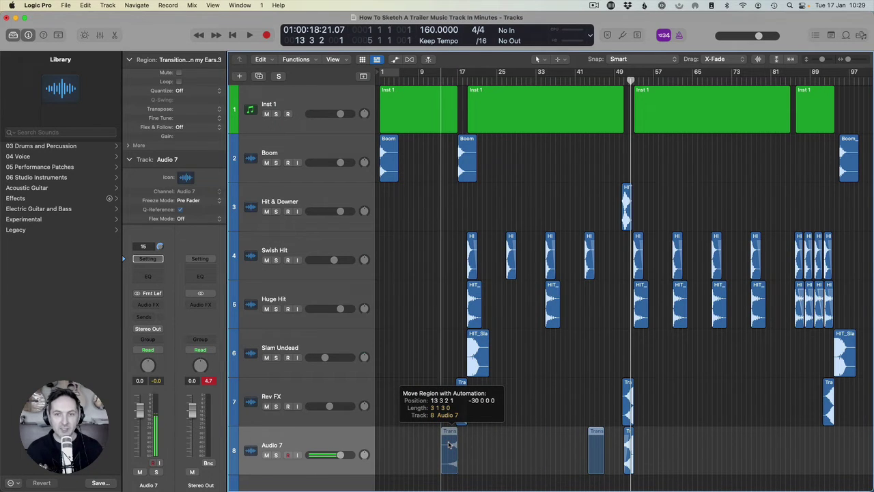
{"action": "left_click_drag", "start_coordinate": [449, 445], "coordinate": [448, 444]}
{"action": "left_click", "coordinate": [458, 80]}
{"action": "left_click", "coordinate": [448, 80]}
{"action": "key", "text": "space"}
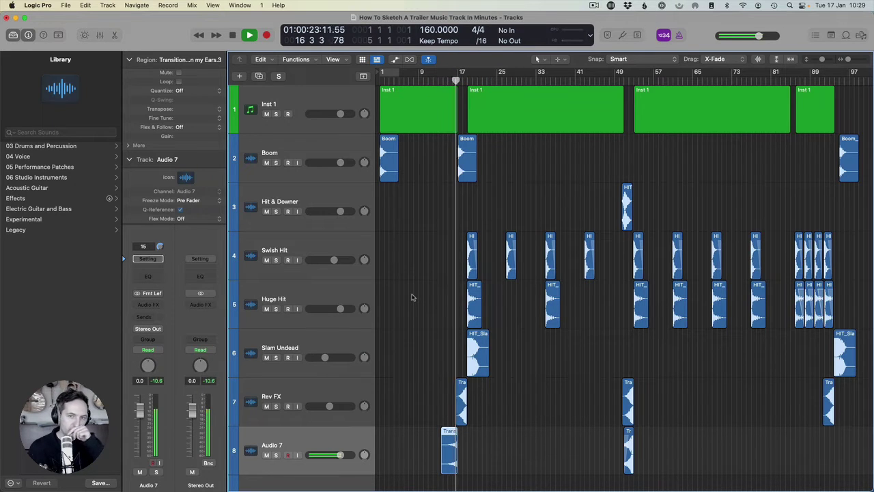
Show the additional region parameters of the transition ending at bar 17 and adjust its fade-out
{"action": "left_click", "coordinate": [451, 435]}
{"action": "left_click", "coordinate": [129, 145]}
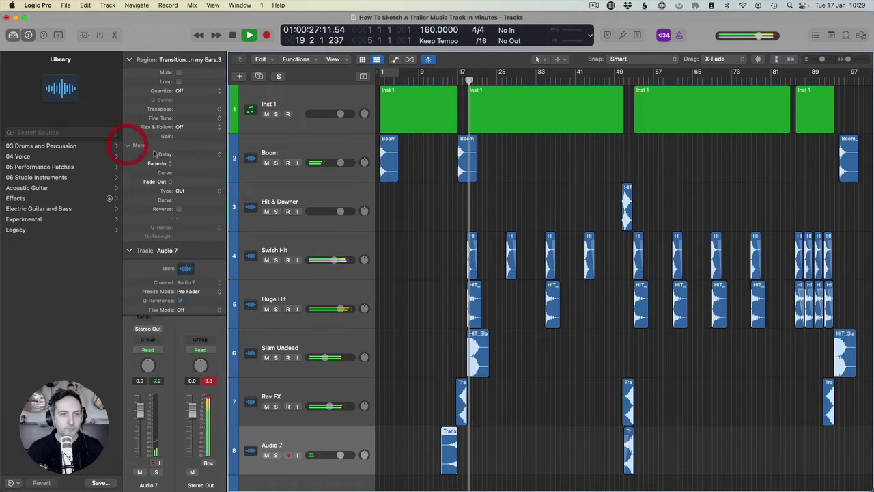
{"action": "left_click_drag", "start_coordinate": [191, 184], "coordinate": [191, 180]}
{"action": "key", "text": "space"}
{"action": "left_click", "coordinate": [430, 407]}
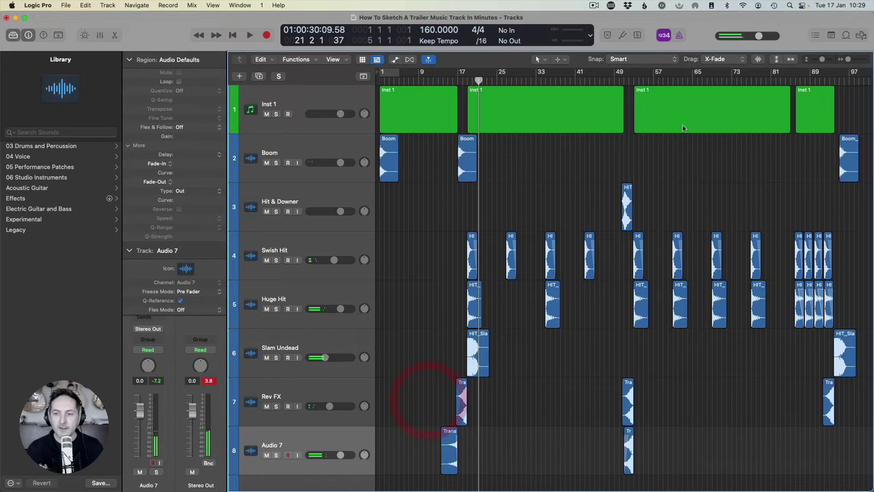
Play the arrangement from about bar 49 through the layered transitions into the hits at bar 53
{"action": "left_click", "coordinate": [620, 78]}
{"action": "key", "text": "space"}
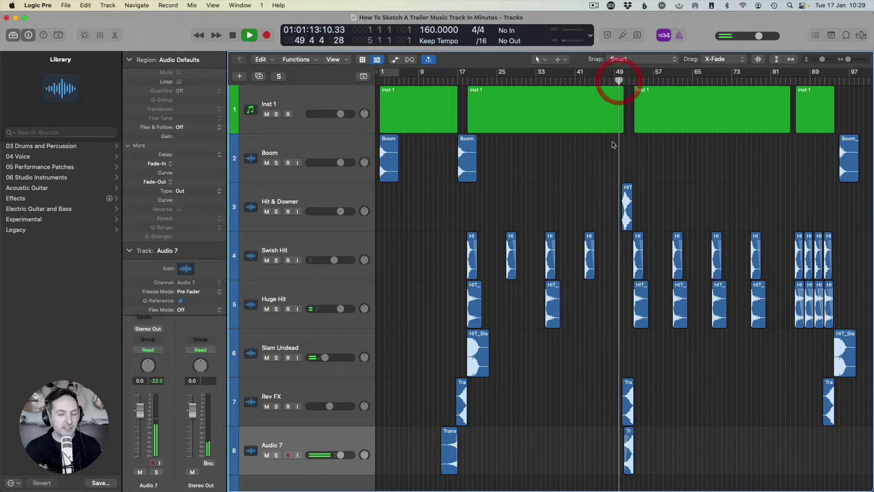
{"action": "left_click", "coordinate": [511, 435]}
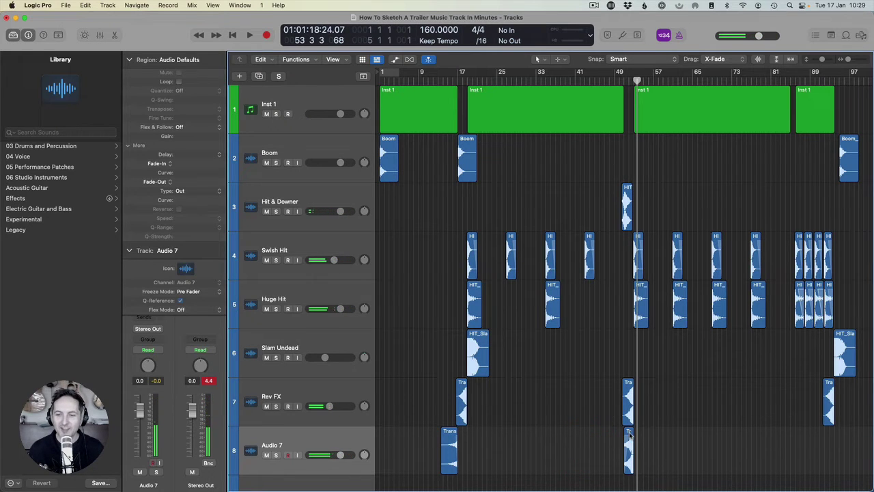
Copy the faded Audio 7 transition so the copy ends at bar 94, and play it from about bar 89
{"action": "left_click_drag", "start_coordinate": [630, 435], "coordinate": [828, 431]}
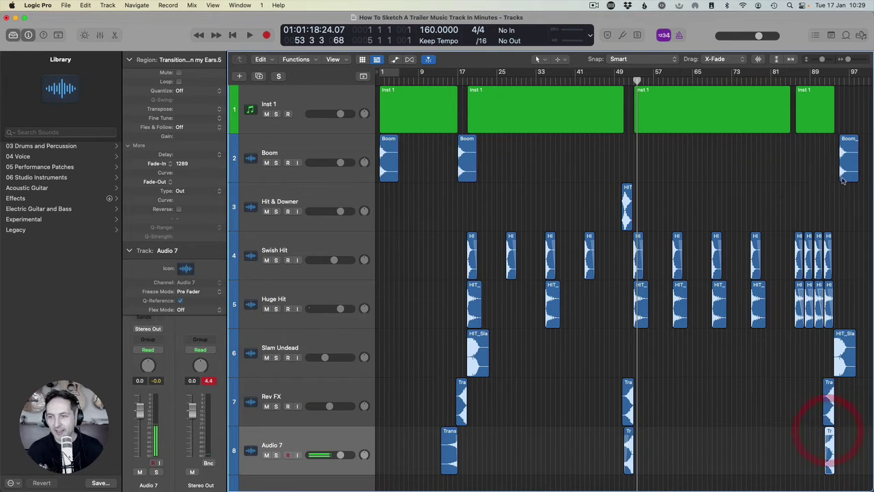
{"action": "double_click", "coordinate": [814, 79]}
{"action": "left_click", "coordinate": [789, 378]}
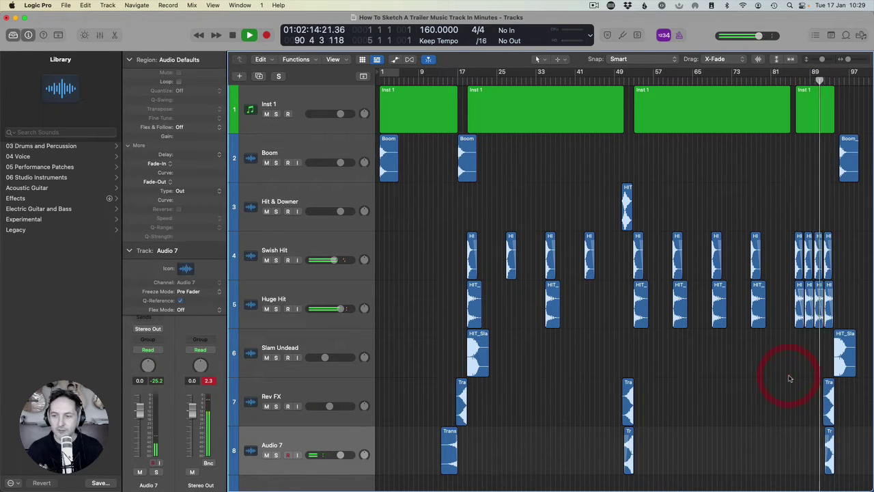
{"action": "scroll", "coordinate": [820, 252], "scroll_direction": "right", "scroll_amount": 5}
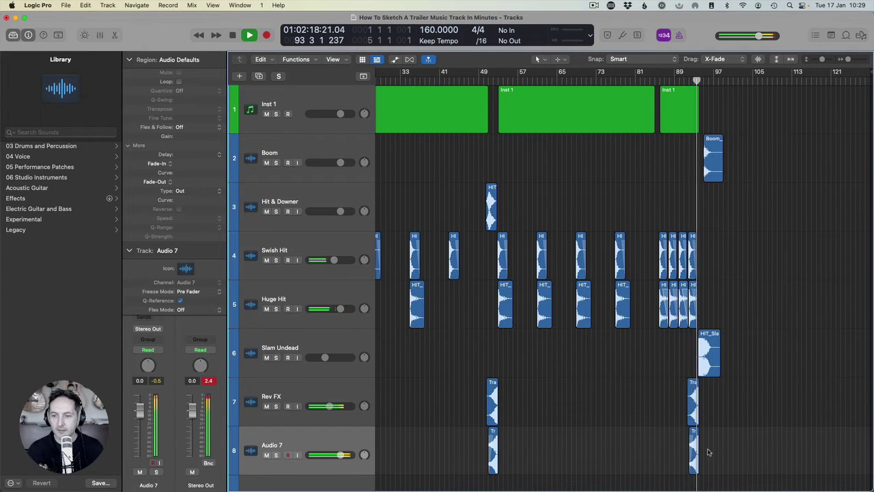
Move the final Slam Undead region one bar later to bar 95, and copy the last Swish Hit and Huge Hit pair to bar 94
{"action": "left_click_drag", "start_coordinate": [848, 60], "coordinate": [859, 59]}
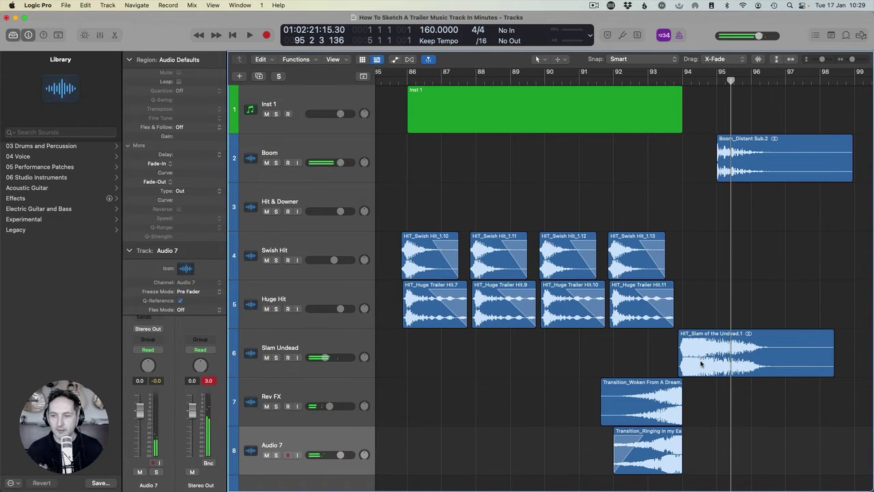
{"action": "left_click_drag", "start_coordinate": [700, 364], "coordinate": [735, 360]}
{"action": "left_click", "coordinate": [605, 78]}
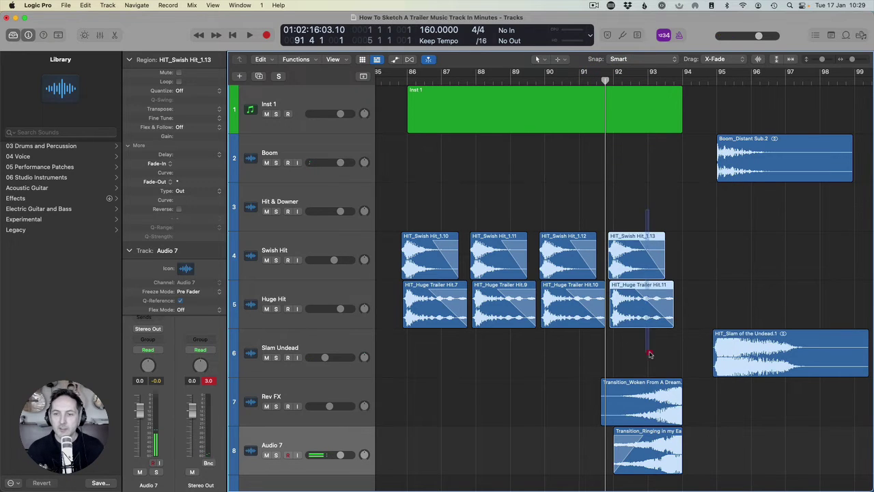
{"action": "left_click", "coordinate": [746, 342]}
{"action": "left_click_drag", "start_coordinate": [621, 225], "coordinate": [649, 346]}
{"action": "left_click_drag", "start_coordinate": [641, 255], "coordinate": [703, 254]}
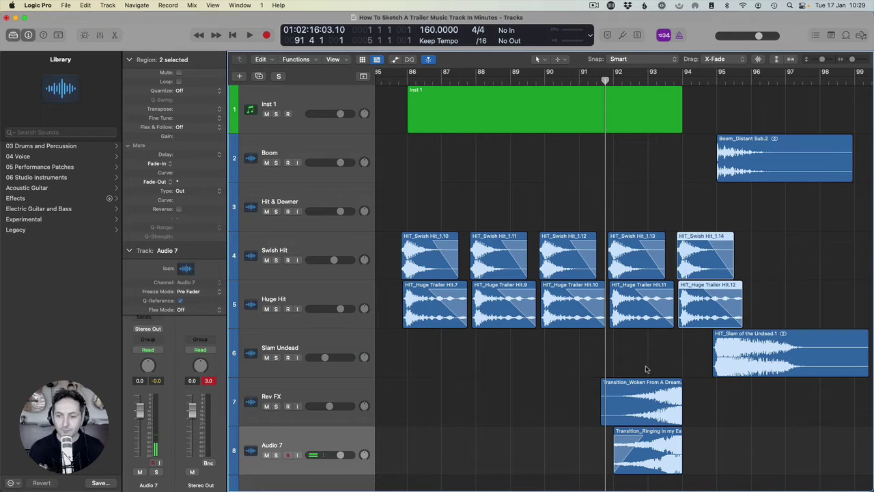
Copy the final Rev FX and Audio 7 transitions to end at bar 88, and delete the part of the copies before bar 87
{"action": "left_click_drag", "start_coordinate": [649, 363], "coordinate": [669, 452]}
{"action": "left_click_drag", "start_coordinate": [658, 399], "coordinate": [486, 469]}
{"action": "left_click", "coordinate": [430, 462]}
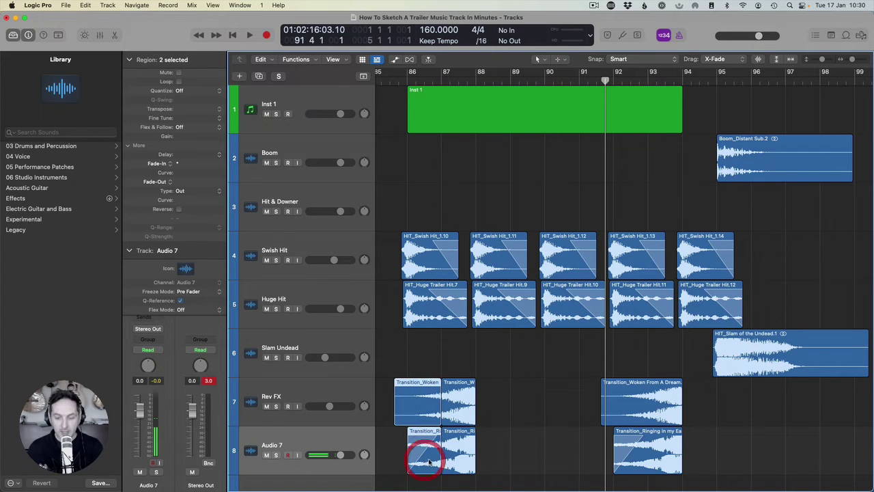
{"action": "key", "text": "Delete"}
Add a fade-in of about 1329 ms to both shortened transitions, and play them from just before bar 86
{"action": "left_click_drag", "start_coordinate": [436, 405], "coordinate": [477, 479]}
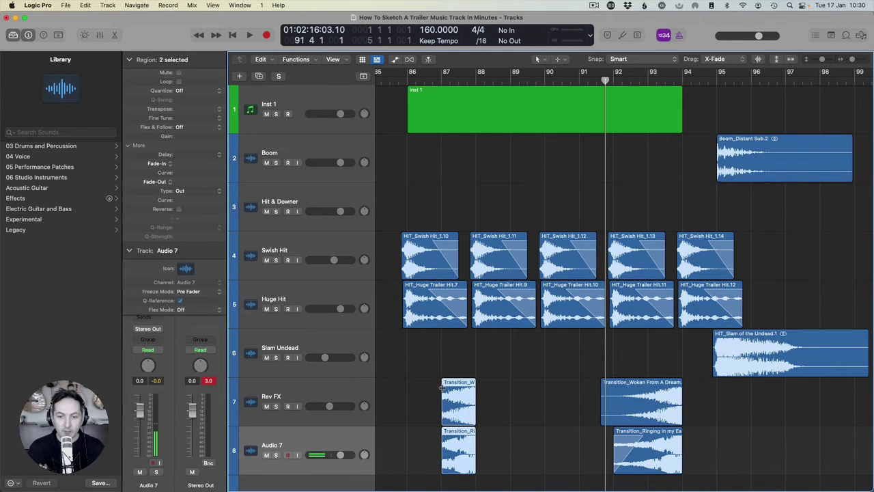
{"action": "left_click", "coordinate": [398, 80]}
{"action": "key", "text": "space"}
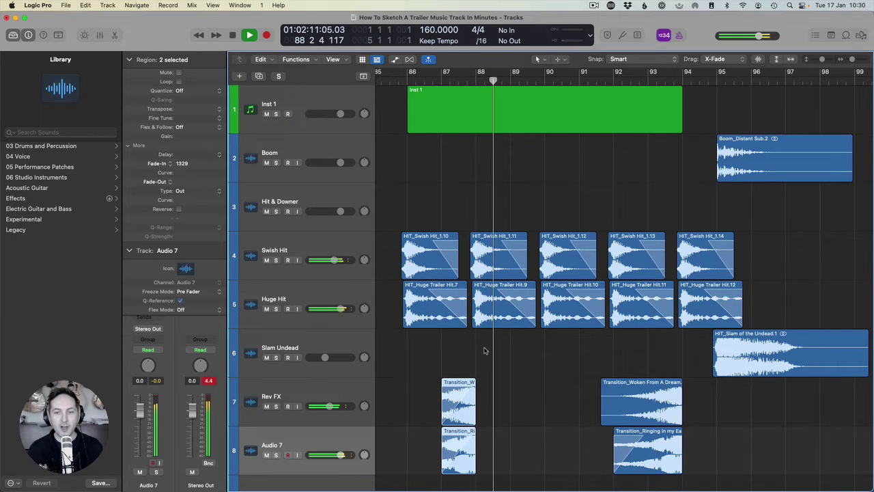
Copy both shortened transitions to end at bar 90, and trim the starts of the final transition pair to about bar 92.5
{"action": "key", "text": "space"}
{"action": "left_click_drag", "start_coordinate": [467, 412], "coordinate": [535, 411]}
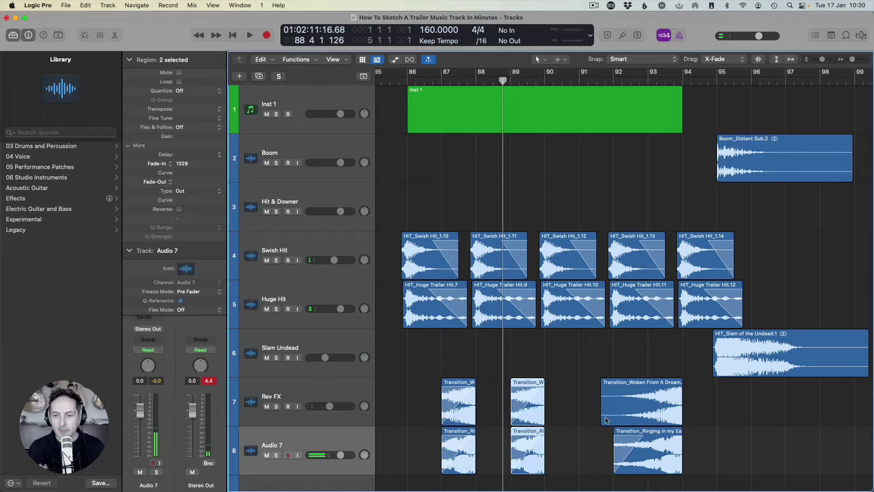
{"action": "left_click_drag", "start_coordinate": [604, 421], "coordinate": [627, 416]}
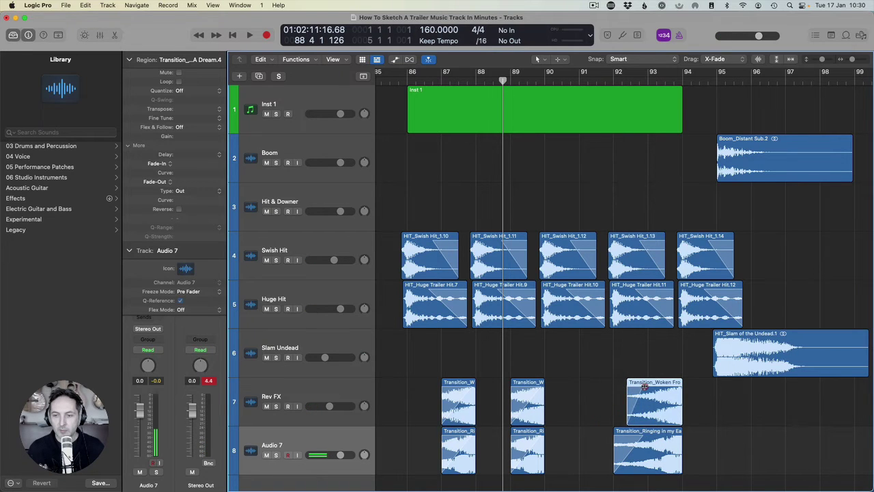
{"action": "left_click", "coordinate": [645, 386]}
{"action": "left_click_drag", "start_coordinate": [614, 472], "coordinate": [632, 471]}
Copy the shortened Rev FX and Audio 7 transition pair once more to end at bar 92
{"action": "left_click_drag", "start_coordinate": [515, 360], "coordinate": [543, 455]}
{"action": "left_click_drag", "start_coordinate": [527, 384], "coordinate": [595, 382]}
{"action": "left_click", "coordinate": [603, 355]}
Rename the Audio 7 track "Screeching REV"
{"action": "key", "text": "z"}
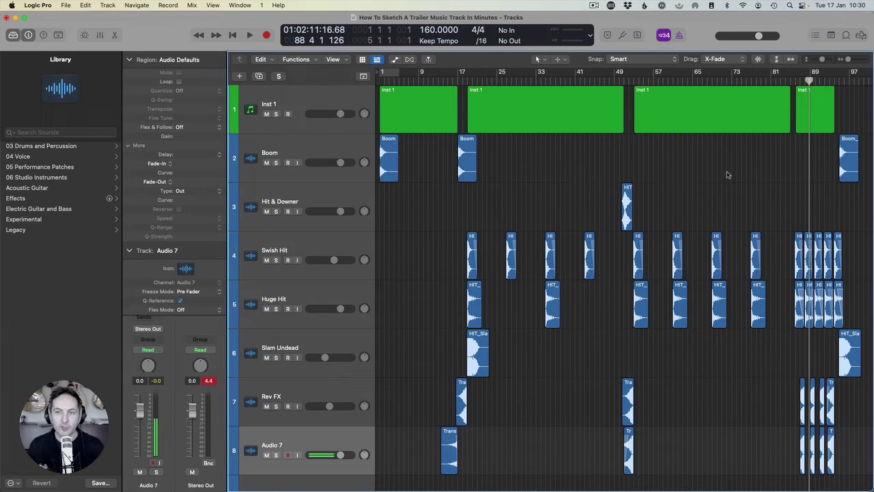
{"action": "key", "text": "z"}
{"action": "key", "text": "z"}
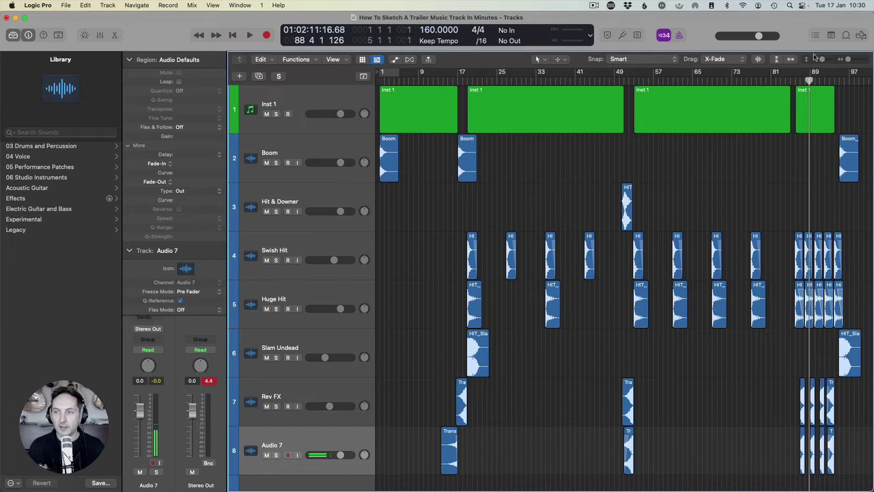
{"action": "left_click_drag", "start_coordinate": [818, 58], "coordinate": [813, 58]}
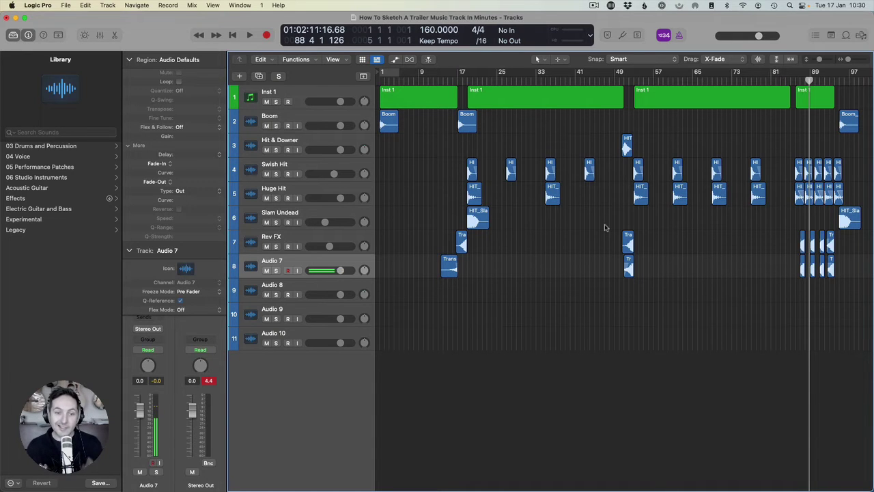
{"action": "double_click", "coordinate": [271, 261]}
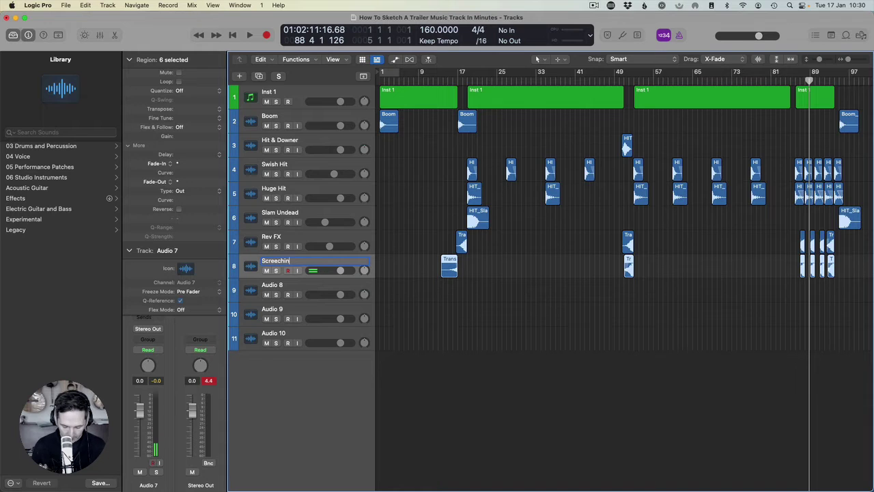
Preview Downer_Sub Fall.aif from the Sample Pack folder and import it onto the Audio 8 track
{"action": "left_click", "coordinate": [290, 287]}
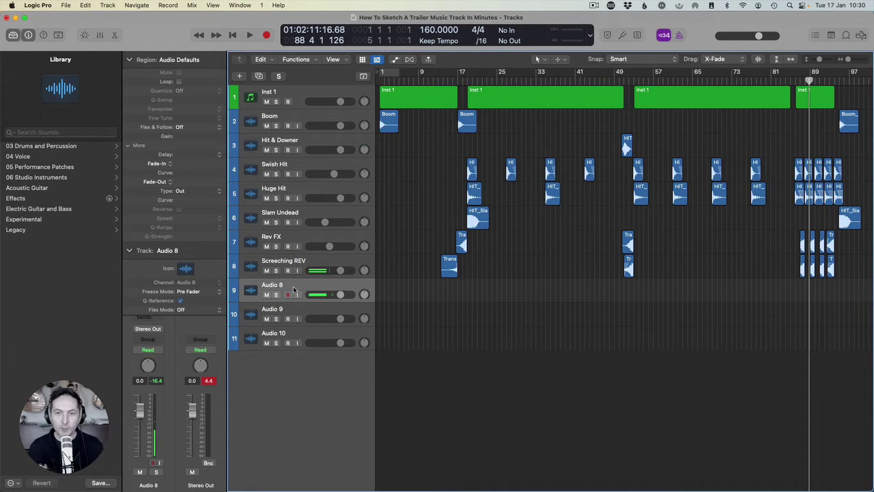
{"action": "key", "text": "super+shift+i"}
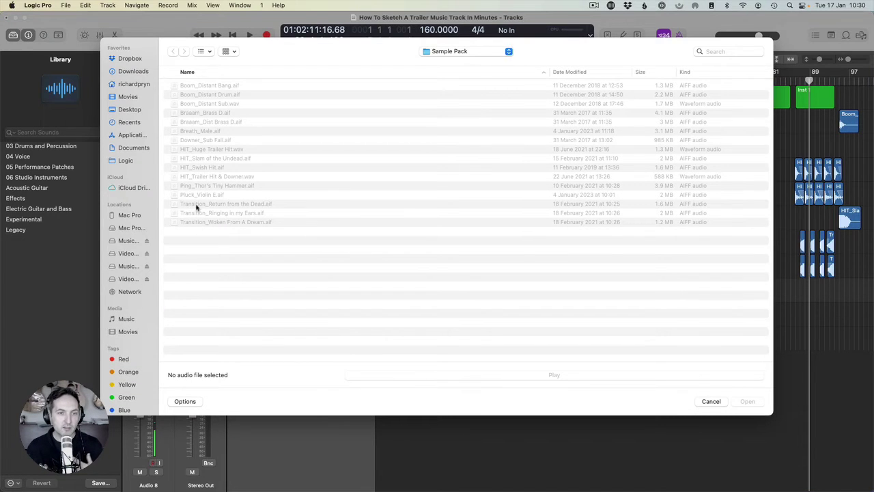
{"action": "left_click", "coordinate": [195, 140]}
{"action": "key", "text": "space"}
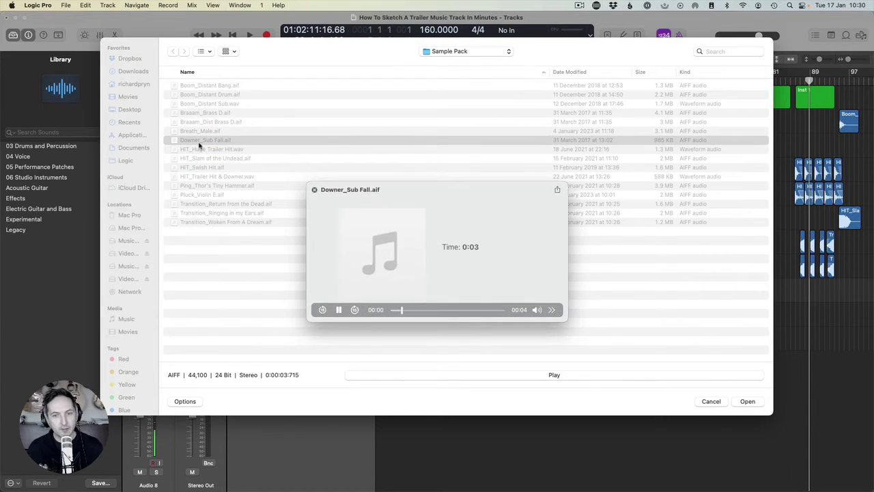
{"action": "key", "text": "space"}
{"action": "key", "text": "Return"}
Audition the Downer_Sub Fall region at bar 86, and reposition it to start at bar 94
{"action": "left_click", "coordinate": [774, 291]}
{"action": "left_click", "coordinate": [790, 77]}
{"action": "left_click_drag", "start_coordinate": [811, 292], "coordinate": [797, 292]}
{"action": "key", "text": "space"}
{"action": "left_click", "coordinate": [778, 230]}
{"action": "key", "text": "space"}
{"action": "left_click_drag", "start_coordinate": [798, 292], "coordinate": [840, 290]}
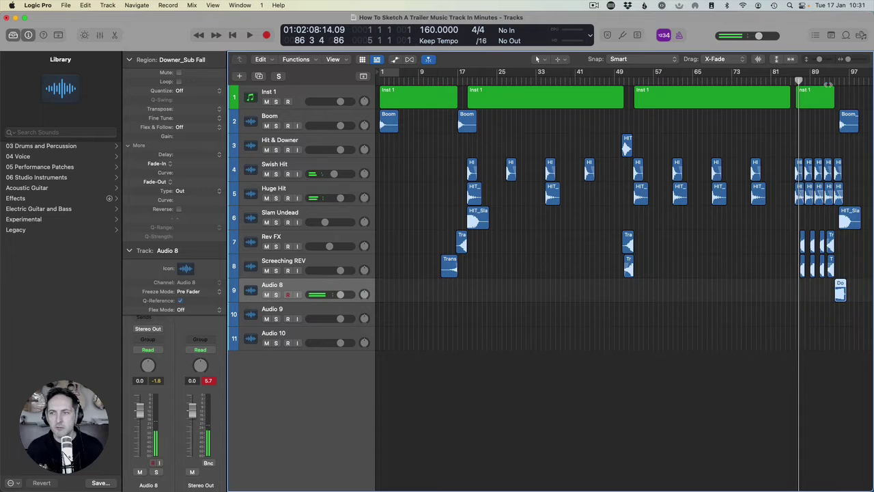
Play from about bar 92, and move the final Boom and Slam Undead regions one bar later to bar 96
{"action": "double_click", "coordinate": [830, 83]}
{"action": "left_click_drag", "start_coordinate": [772, 311], "coordinate": [721, 125]}
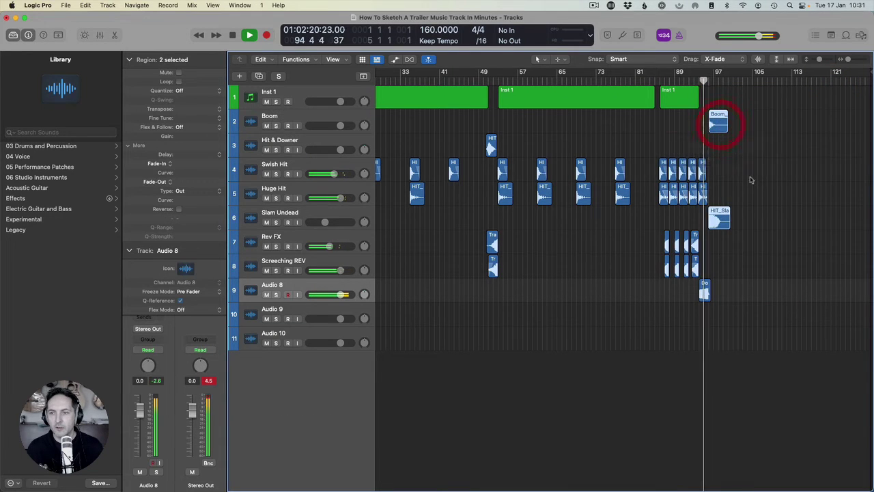
{"action": "left_click", "coordinate": [726, 267]}
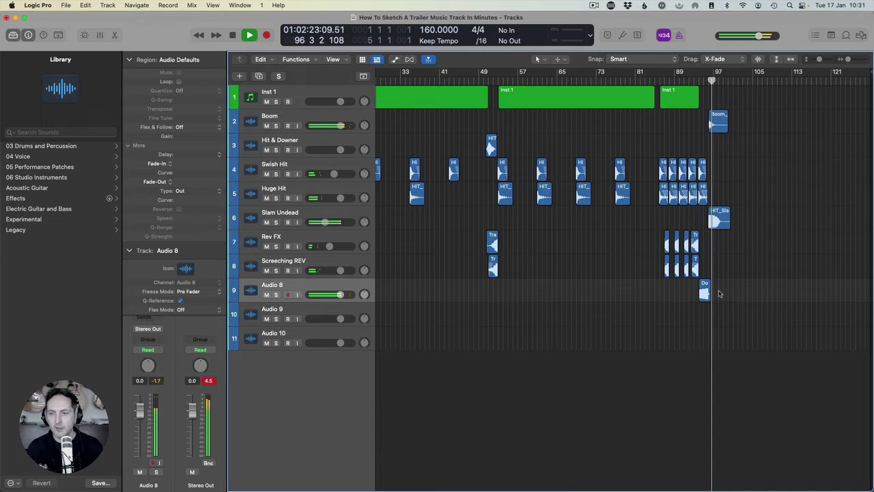
{"action": "key", "text": "space"}
Rename the Audio 8 track "Downer"
{"action": "left_click", "coordinate": [665, 225]}
{"action": "double_click", "coordinate": [276, 288]}
{"action": "type", "text": "Downer"}
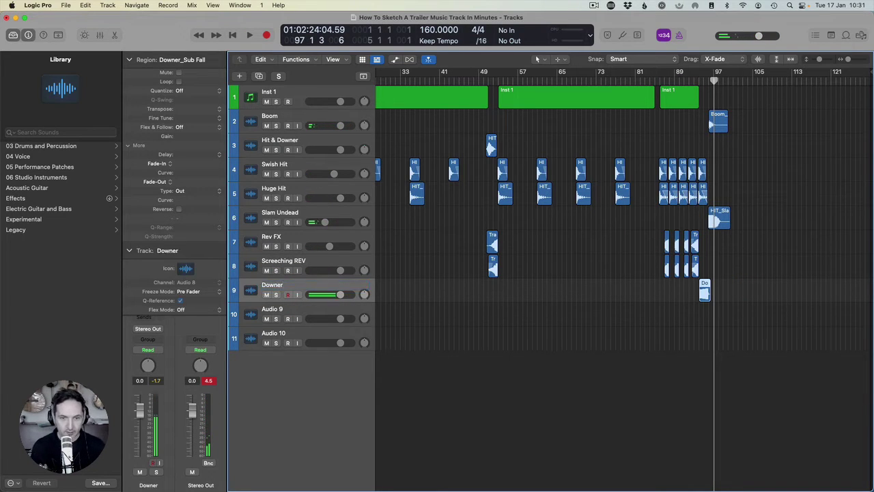
Preview Breath_Male.aif from the Sample Pack folder and import it onto the Audio 9 track
{"action": "left_click", "coordinate": [276, 307]}
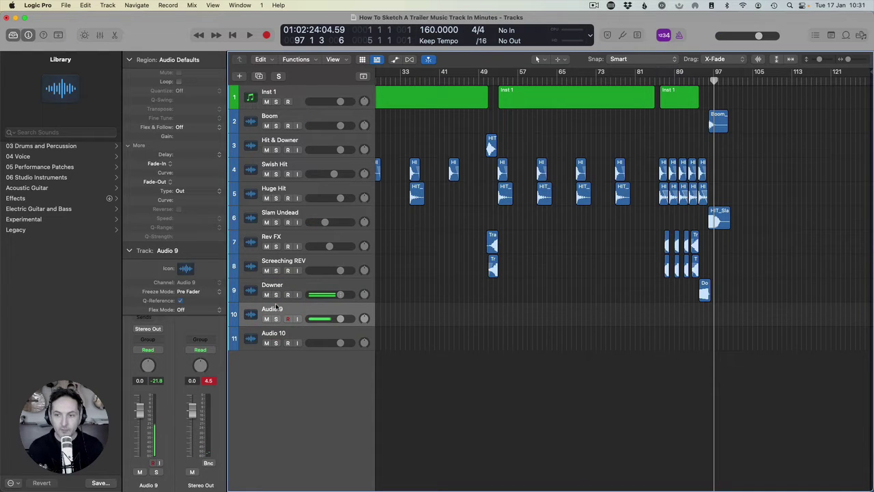
{"action": "key", "text": "super+shift+i"}
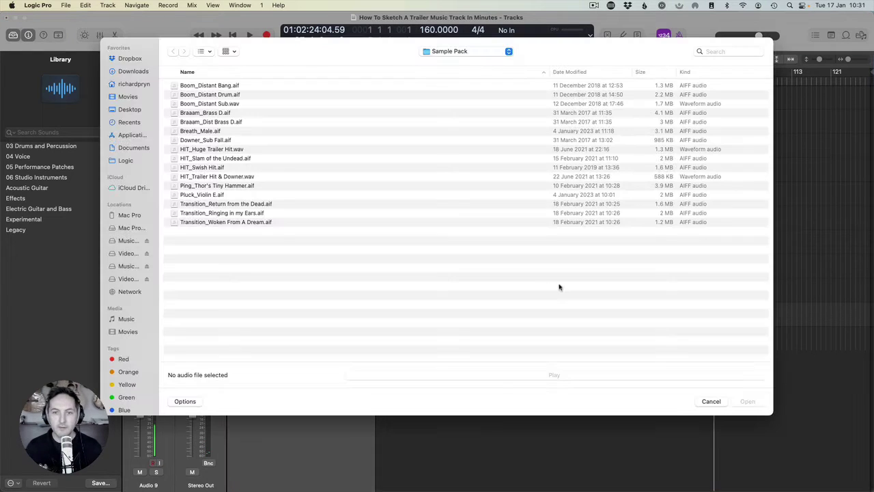
{"action": "left_click", "coordinate": [202, 131]}
{"action": "key", "text": "space"}
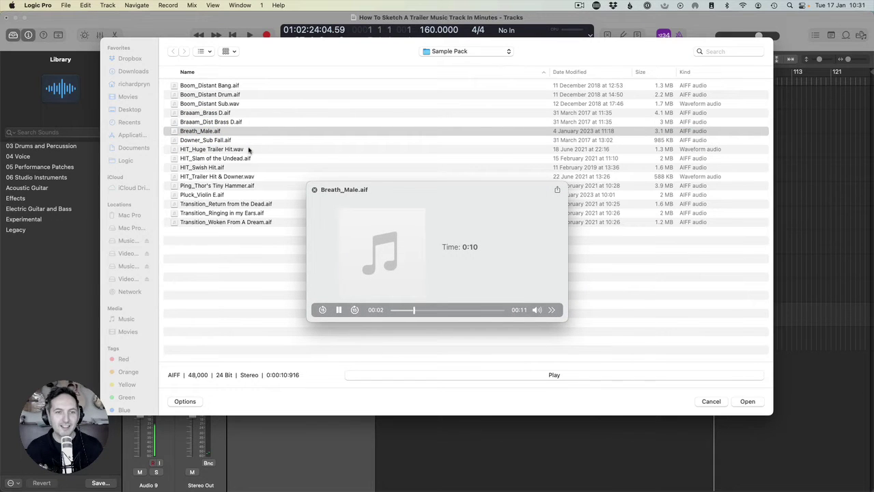
{"action": "key", "text": "space"}
{"action": "key", "text": "Return"}
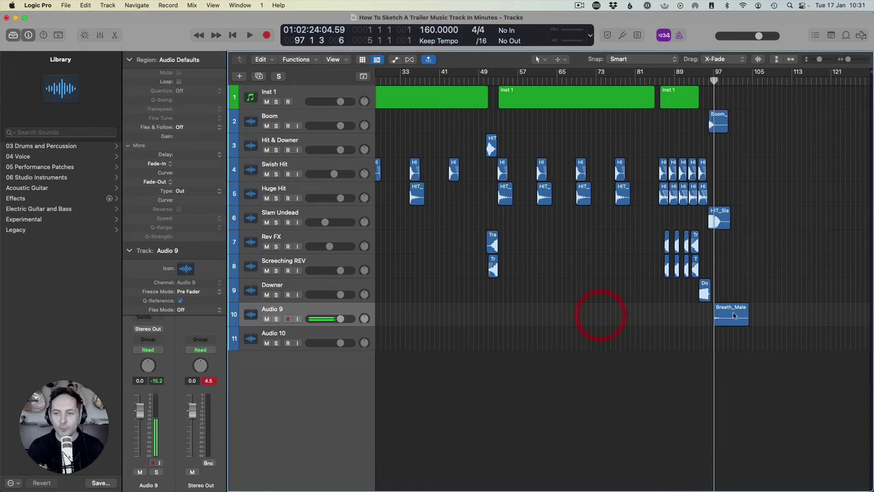
Move the Breath_Male region to bar 1, and play the project from the beginning
{"action": "left_click_drag", "start_coordinate": [734, 315], "coordinate": [393, 315]}
{"action": "scroll", "coordinate": [478, 273], "scroll_direction": "left", "scroll_amount": 5}
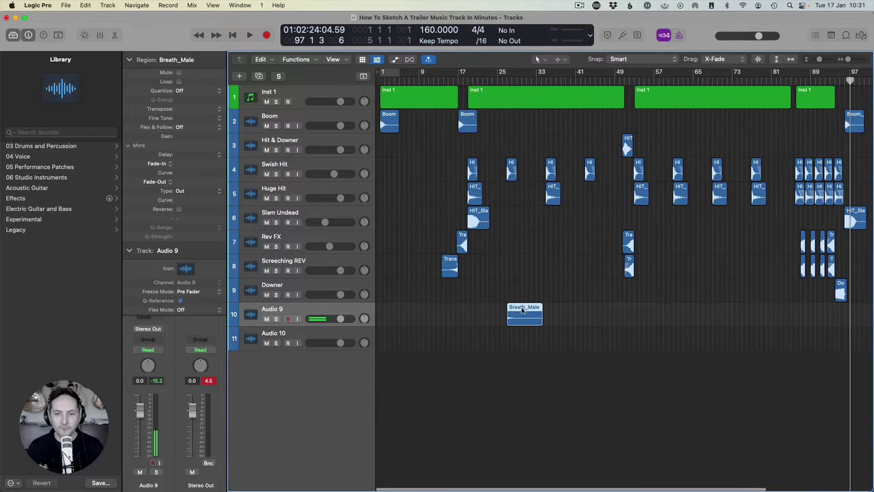
{"action": "left_click_drag", "start_coordinate": [523, 309], "coordinate": [396, 310]}
{"action": "left_click", "coordinate": [460, 305]}
{"action": "key", "text": "Return"}
{"action": "key", "text": "space"}
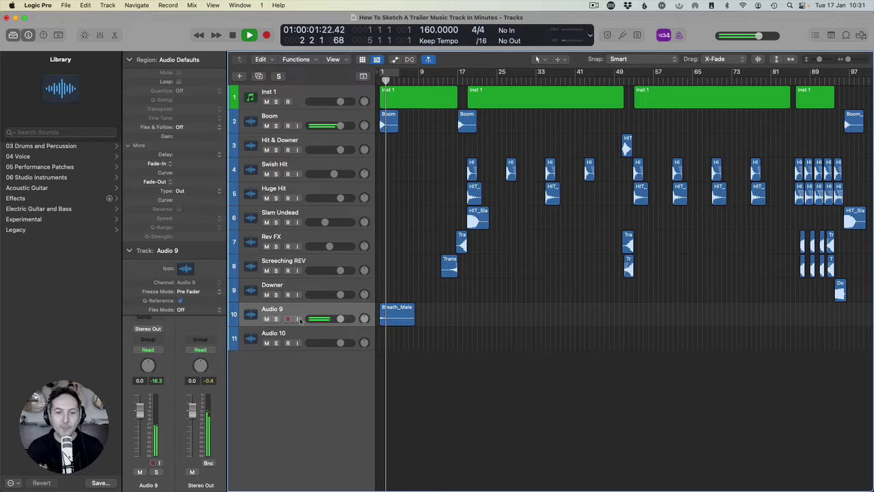
Rename the Audio 9 track "Atmoshperic Breath"
{"action": "left_click", "coordinate": [273, 311]}
{"action": "double_click", "coordinate": [272, 308]}
{"action": "type", "text": "Atmo"}
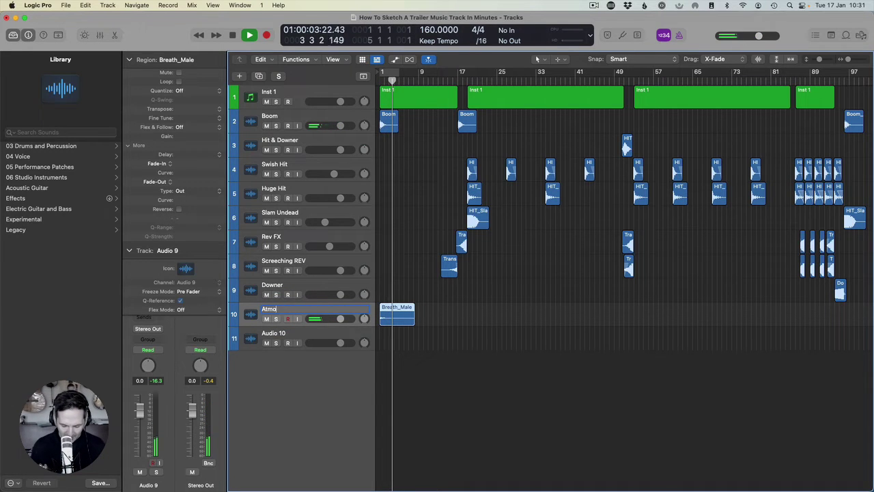
{"action": "type", "text": "spheric "}
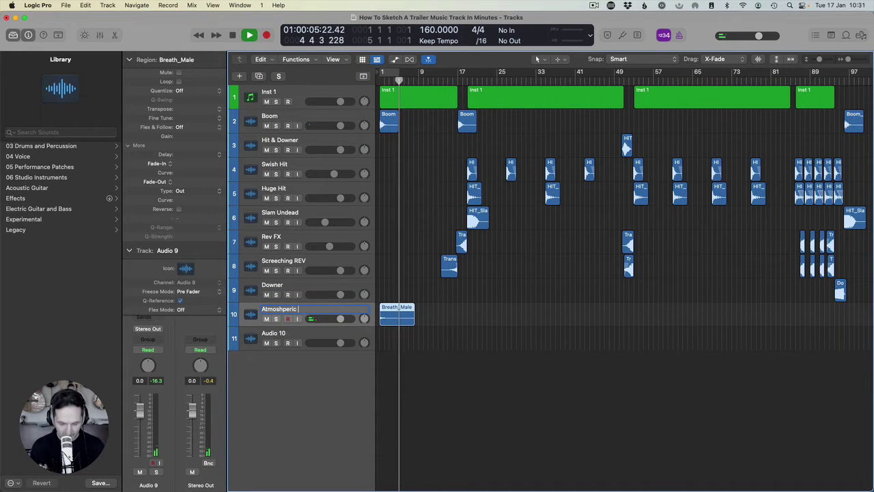
{"action": "type", "text": "Breath"}
{"action": "key", "text": "Return"}
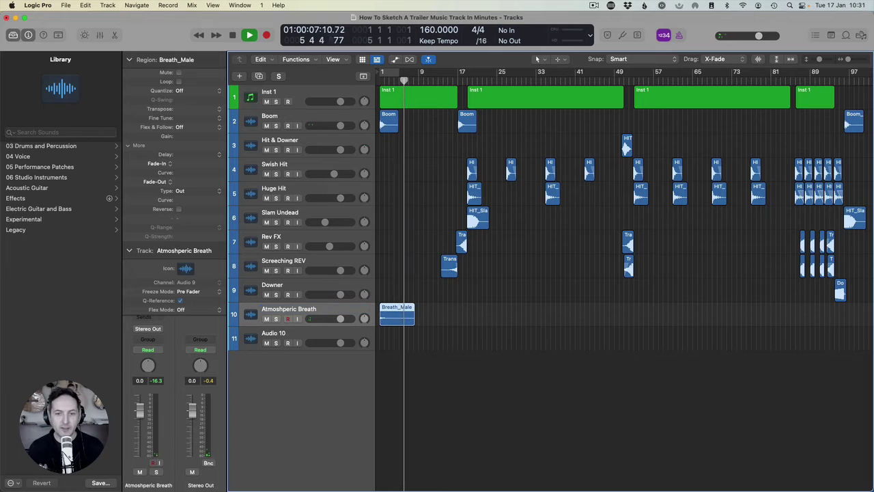
Copy the Breath_Male region to bars 9 and 19 and the opening Boom region to bar 9, and play from bar 17
{"action": "left_click_drag", "start_coordinate": [389, 314], "coordinate": [479, 316]}
{"action": "left_click", "coordinate": [469, 310]}
{"action": "left_click_drag", "start_coordinate": [395, 122], "coordinate": [427, 123]}
{"action": "left_click", "coordinate": [458, 82]}
{"action": "left_click", "coordinate": [433, 166]}
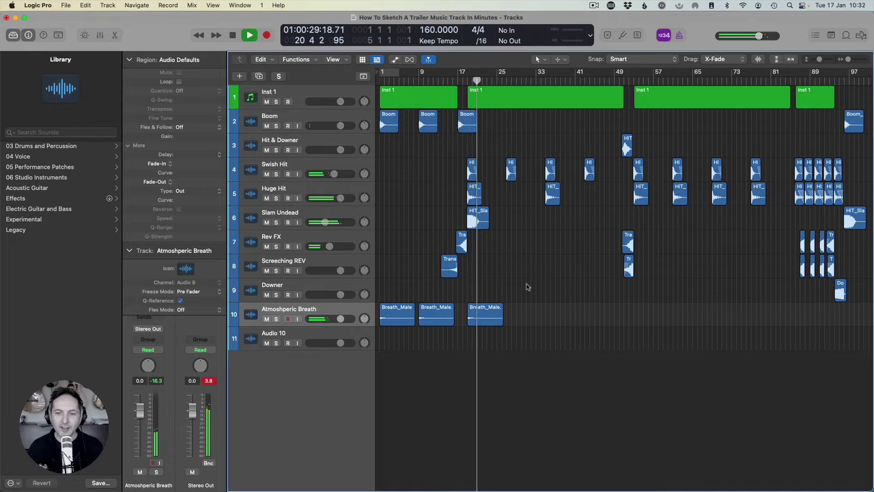
Copy the bar 19 breath region to bar 51, and play from there
{"action": "left_click", "coordinate": [480, 315]}
{"action": "left_click_drag", "start_coordinate": [480, 316], "coordinate": [635, 314]}
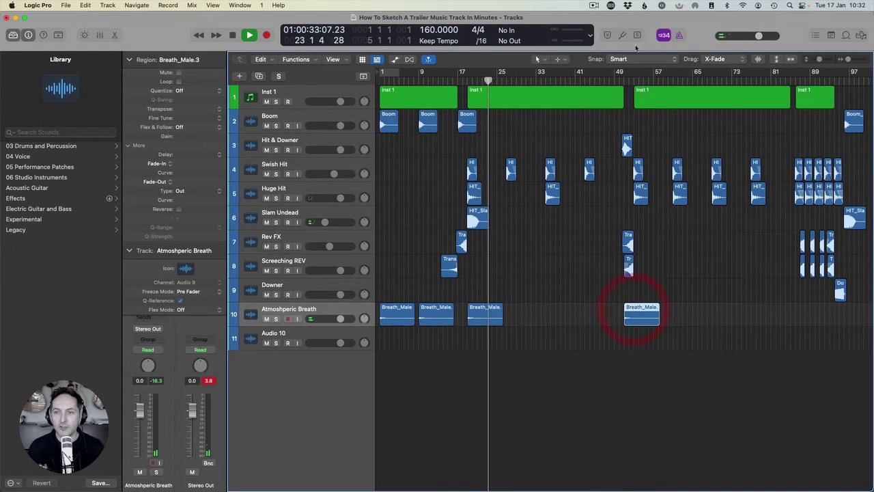
{"action": "left_click", "coordinate": [623, 78]}
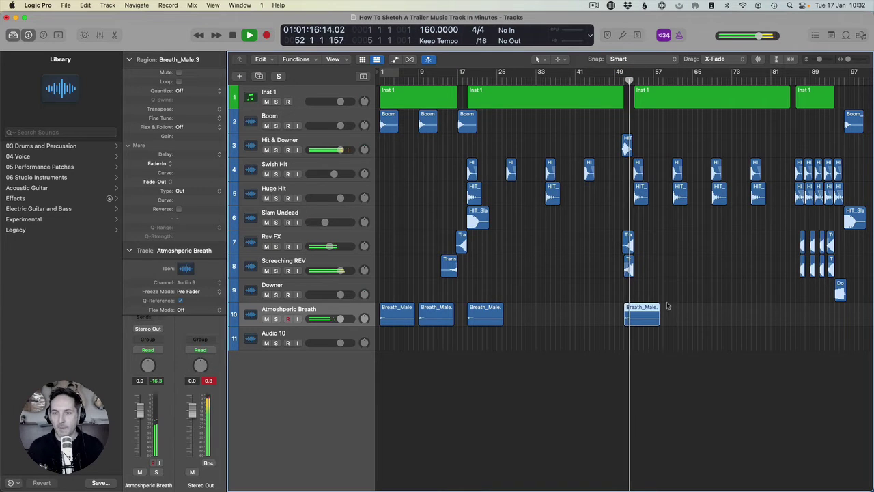
Delete the part of the bar 51 breath region after bar 53, and give the remainder a fade-out of about 1534 ms
{"action": "left_click_drag", "start_coordinate": [666, 311], "coordinate": [635, 315]}
{"action": "left_click", "coordinate": [640, 310]}
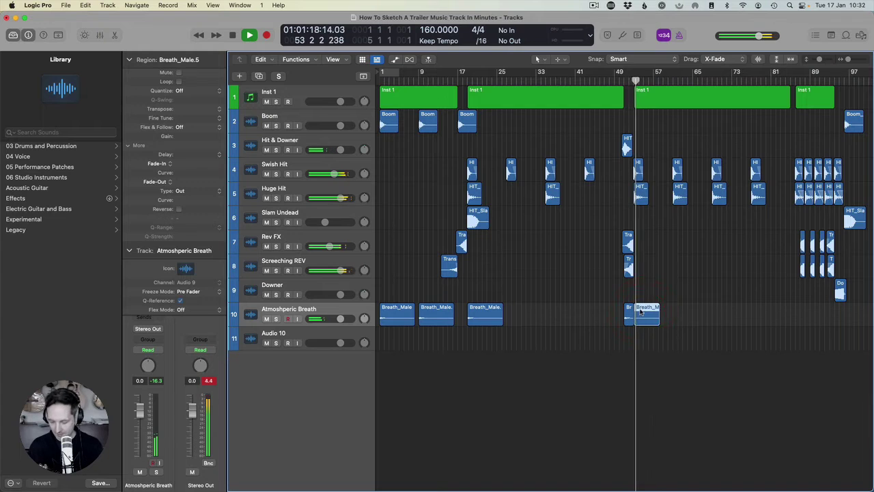
{"action": "key", "text": "Delete"}
{"action": "key", "text": "space"}
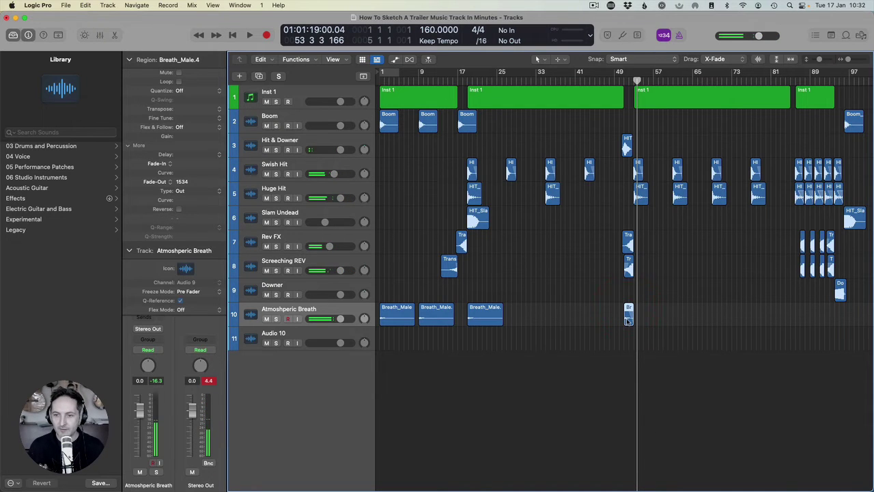
Copy the shortened, faded breath region to bar 96, and extend its end just past the final Slam Undead region
{"action": "left_click_drag", "start_coordinate": [628, 321], "coordinate": [848, 315]}
{"action": "scroll", "coordinate": [844, 315], "scroll_direction": "right", "scroll_amount": 3}
{"action": "left_click_drag", "start_coordinate": [739, 323], "coordinate": [755, 321]}
Start an audio file import at bar 1 on Audio 10, and preview Ping_Thor's Tiny Hammer.aif and Pluck_Violin E.aif
{"action": "key", "text": "Return"}
{"action": "left_click", "coordinate": [284, 334]}
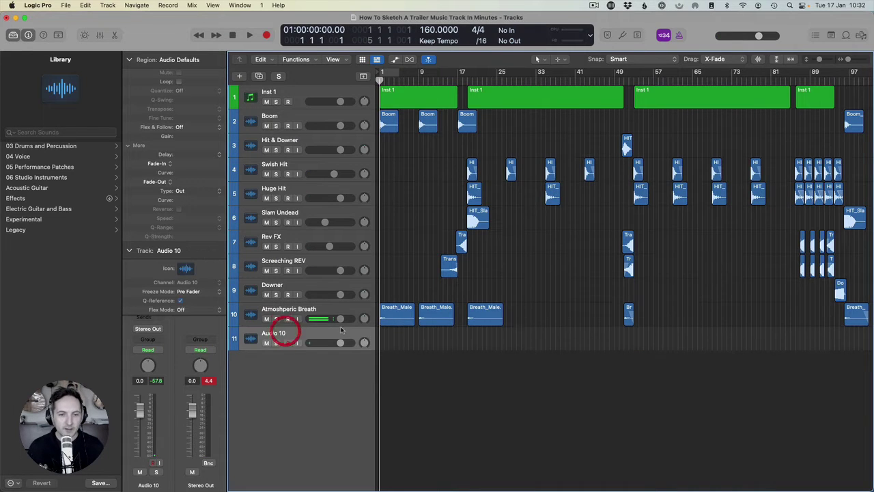
{"action": "key", "text": "super+shift+i"}
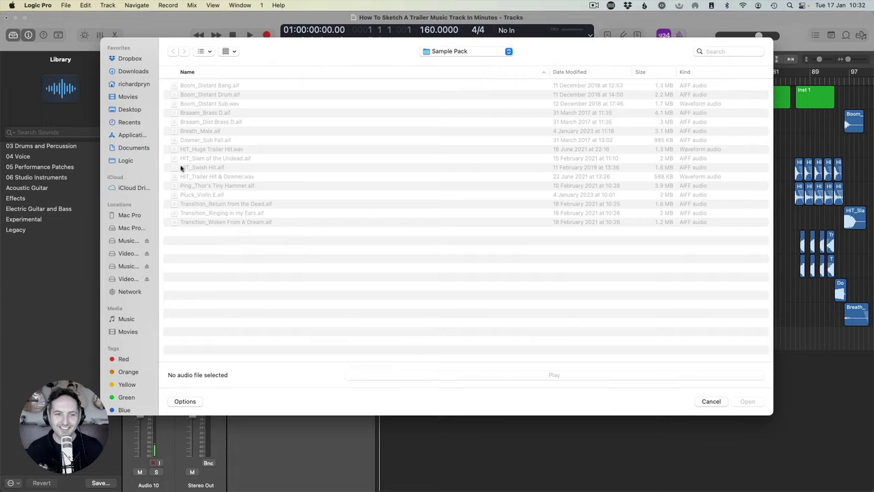
{"action": "left_click", "coordinate": [214, 185]}
{"action": "key", "text": "space"}
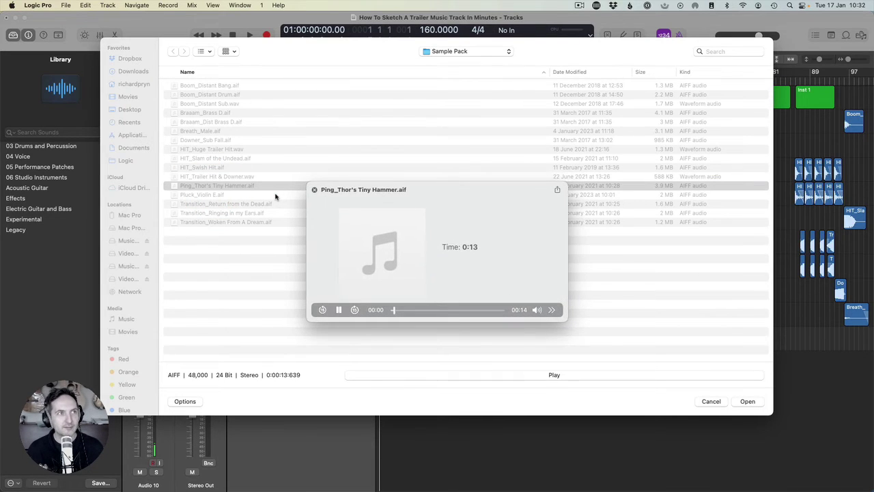
{"action": "key", "text": "space"}
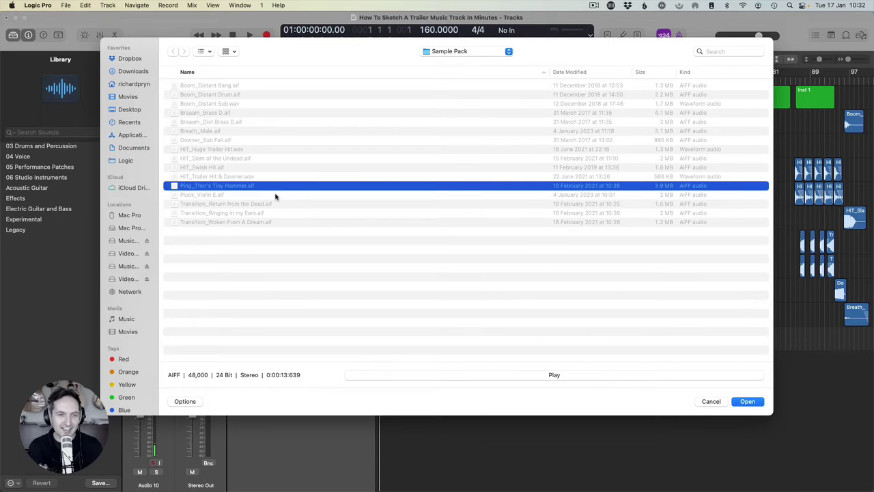
{"action": "left_click", "coordinate": [275, 196]}
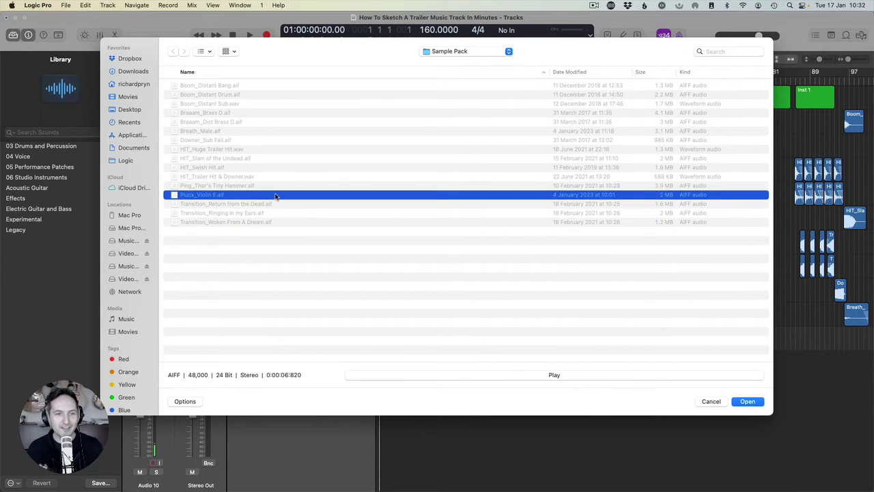
{"action": "key", "text": "space"}
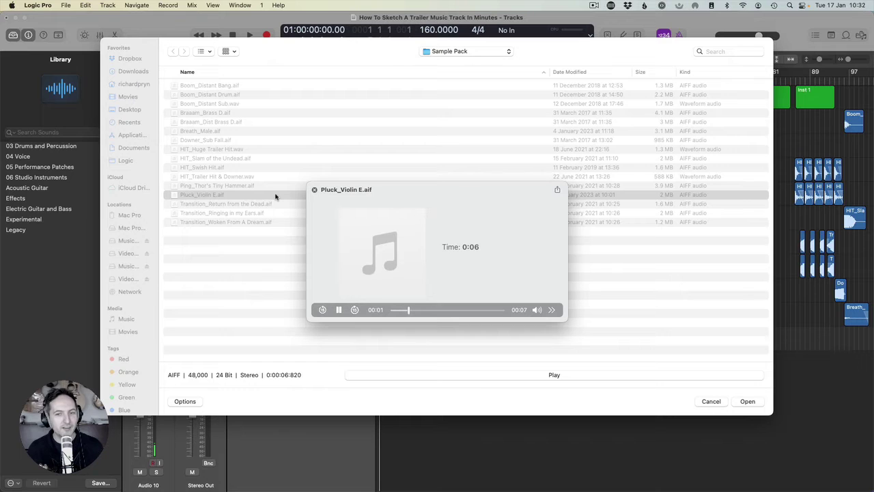
{"action": "key", "text": "space"}
Preview Braaam_Brass D.aif and Braaam_Dist Brass D.aif in the Sample Pack folder
{"action": "key", "text": "Up"}
{"action": "key", "text": "Up"}
{"action": "key", "text": "Up"}
{"action": "key", "text": "Up"}
{"action": "key", "text": "Up"}
{"action": "key", "text": "Up"}
{"action": "key", "text": "Up"}
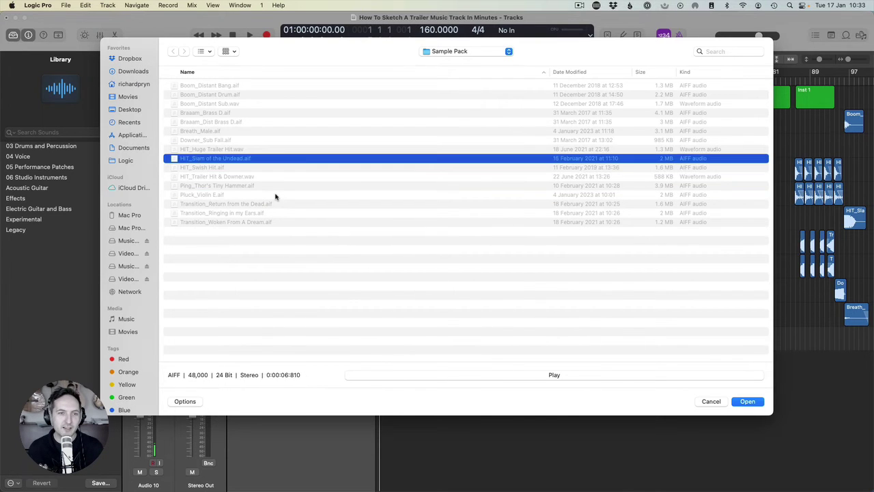
{"action": "key", "text": "Up"}
{"action": "key", "text": "Up"}
{"action": "key", "text": "space"}
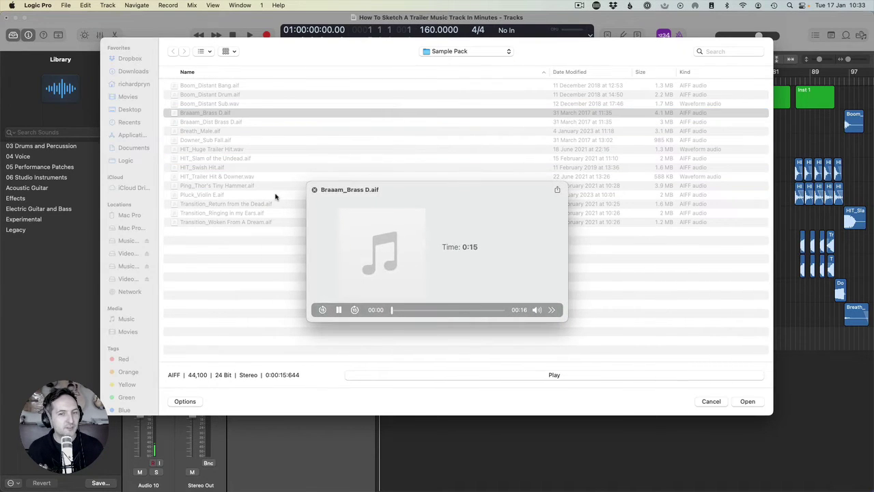
{"action": "key", "text": "space"}
{"action": "key", "text": "Down"}
{"action": "key", "text": "space"}
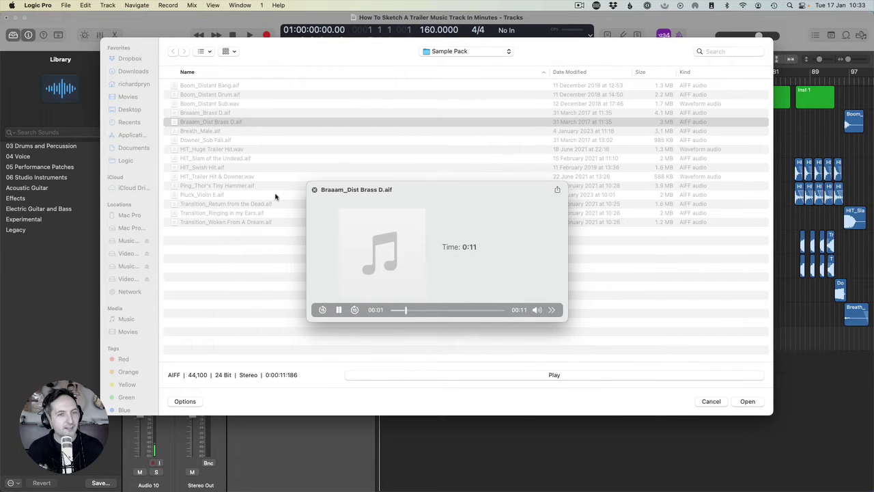
{"action": "key", "text": "space"}
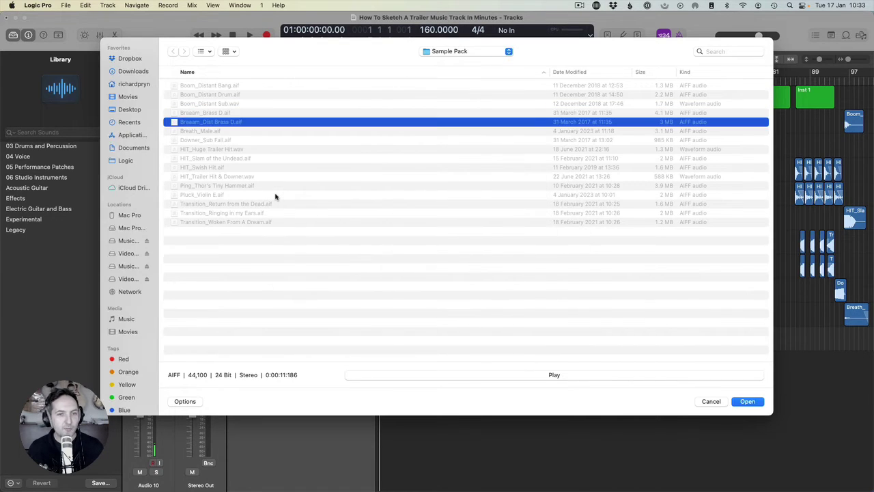
Import Pluck_Violin E.aif on Audio 10 and place faded plucks at bars 5 and 13, plus two consecutive ones from bar 19
{"action": "double_click", "coordinate": [209, 196]}
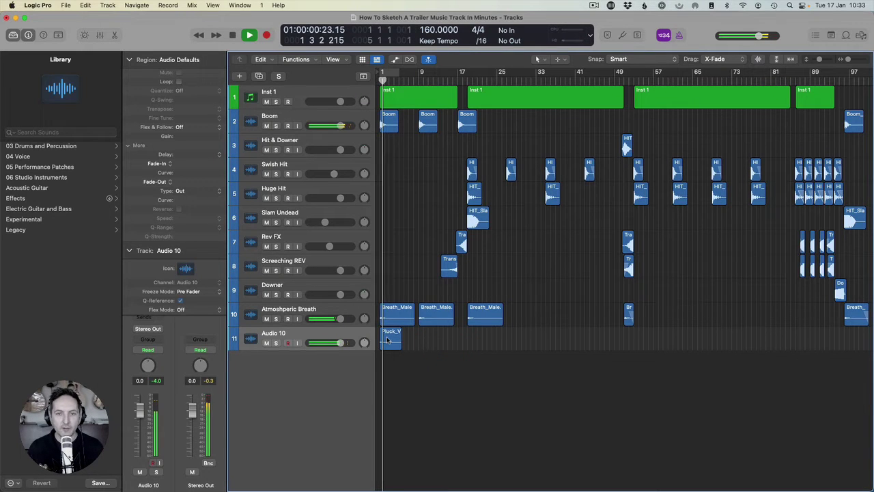
{"action": "left_click_drag", "start_coordinate": [387, 339], "coordinate": [471, 341]}
{"action": "left_click", "coordinate": [427, 341]}
{"action": "left_click", "coordinate": [418, 344]}
{"action": "key", "text": "z"}
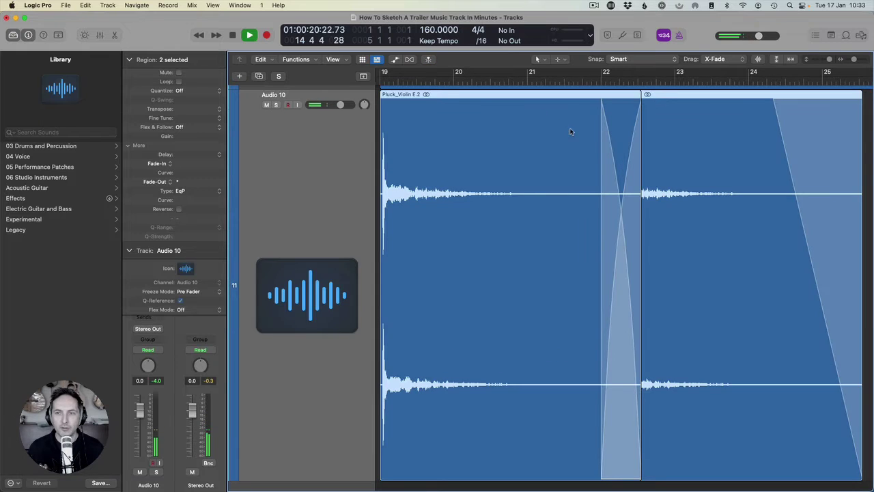
{"action": "key", "text": "z"}
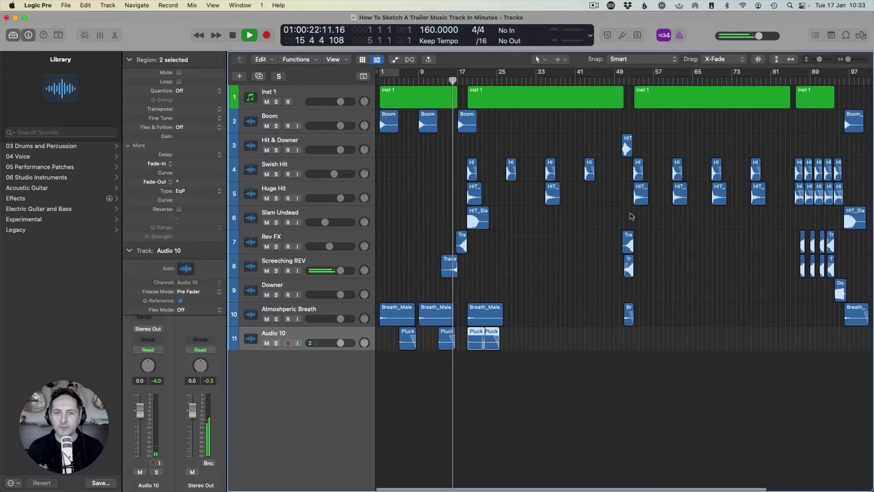
Move the second of the bar 19 plucks to bar 23, and repeat the plucks every four bars up to bar 47
{"action": "left_click", "coordinate": [531, 332]}
{"action": "left_click", "coordinate": [489, 342]}
{"action": "left_click_drag", "start_coordinate": [490, 341], "coordinate": [494, 342]}
{"action": "left_click_drag", "start_coordinate": [525, 344], "coordinate": [554, 345]}
{"action": "key", "text": "super+r"}
{"action": "key", "text": "super+z"}
{"action": "left_click", "coordinate": [579, 298]}
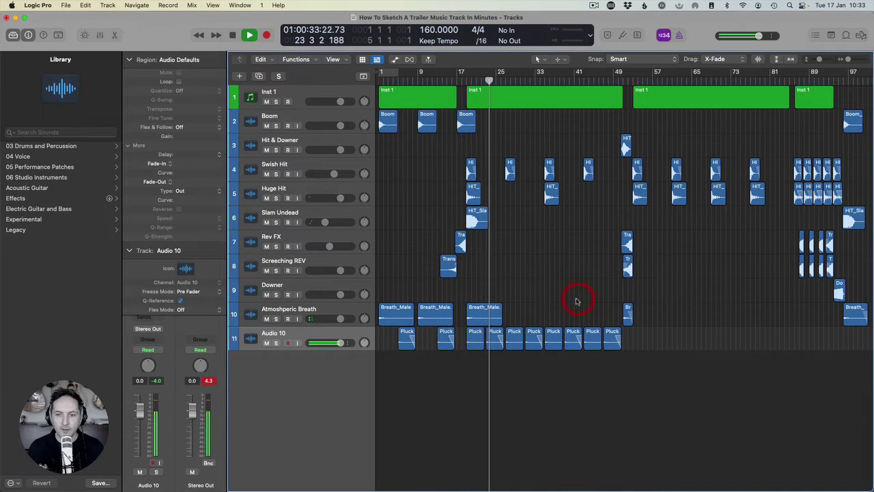
Copy the four Huge Hit regions from bars 53, 61, 69 and 77 to bars 57, 65, 73 and 81
{"action": "left_click", "coordinate": [517, 223]}
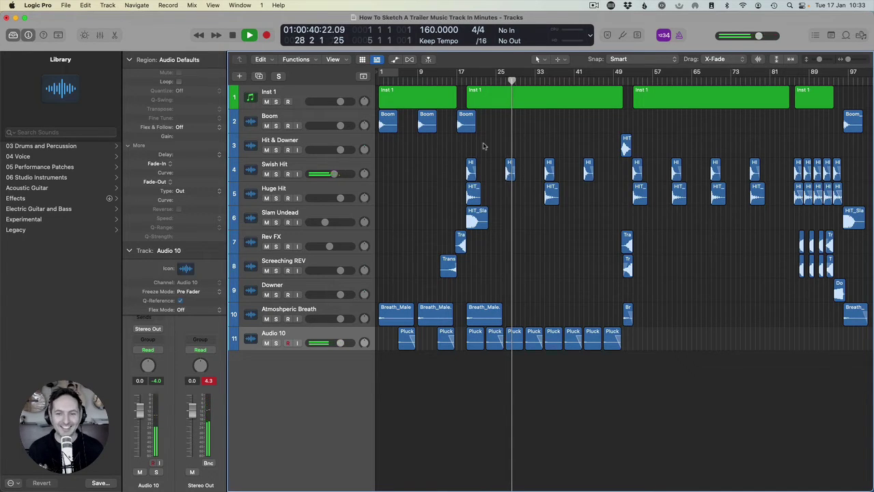
{"action": "left_click", "coordinate": [497, 243]}
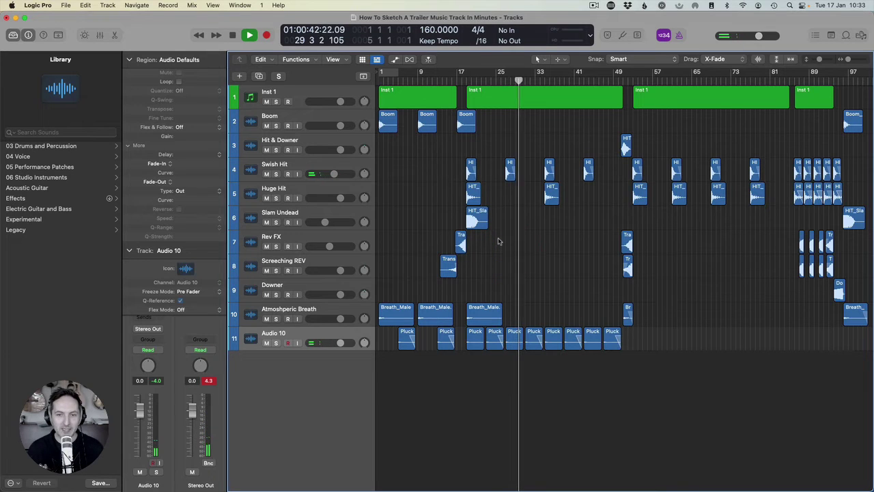
{"action": "left_click", "coordinate": [498, 240]}
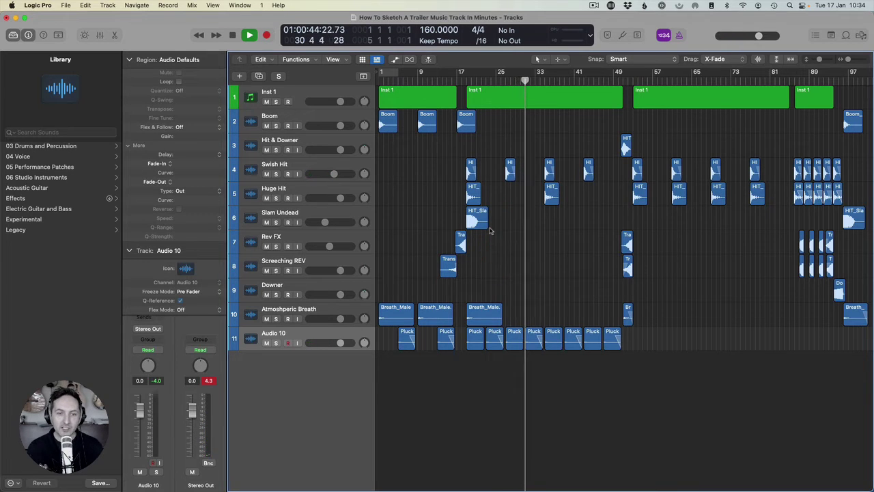
{"action": "left_click", "coordinate": [517, 203]}
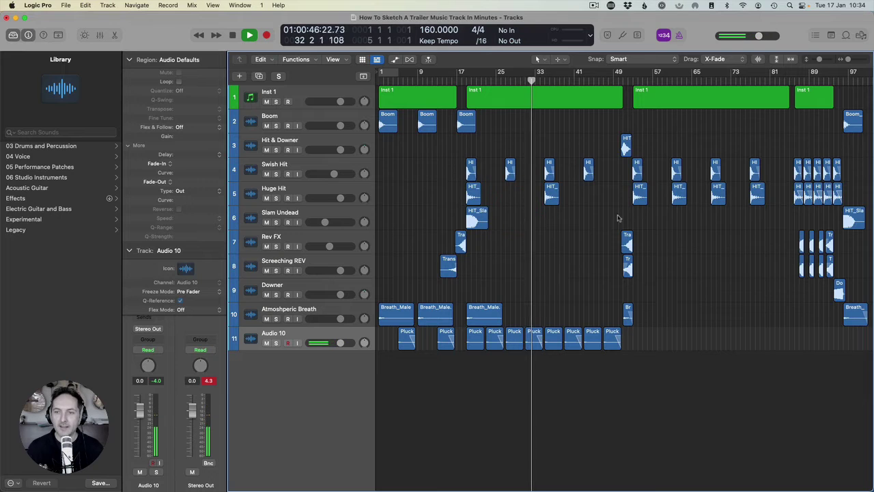
{"action": "left_click_drag", "start_coordinate": [784, 210], "coordinate": [660, 194]}
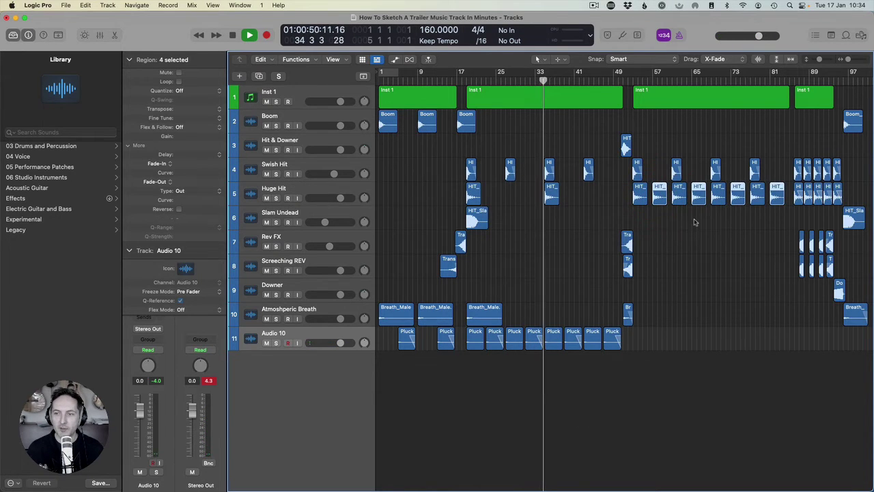
{"action": "left_click", "coordinate": [576, 208]}
{"action": "left_click", "coordinate": [528, 241]}
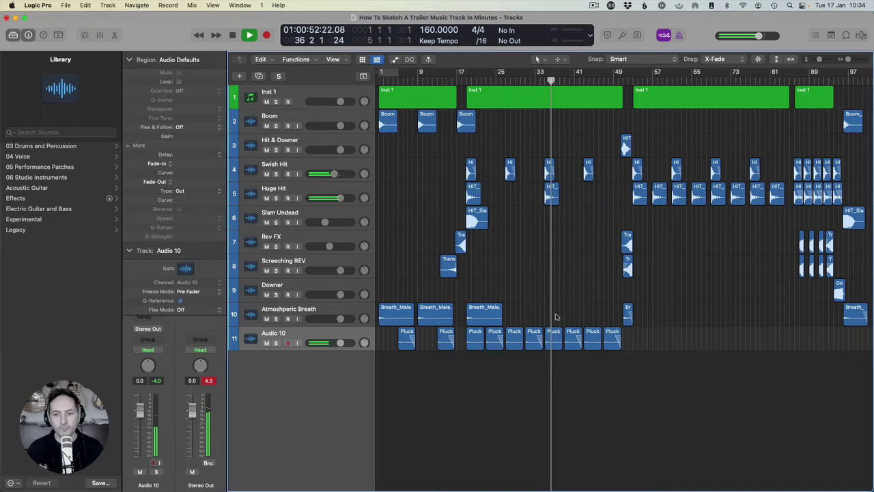
Delete the pluck regions at bars 23, 31, 39 and 47 on Audio 10
{"action": "left_click", "coordinate": [495, 338]}
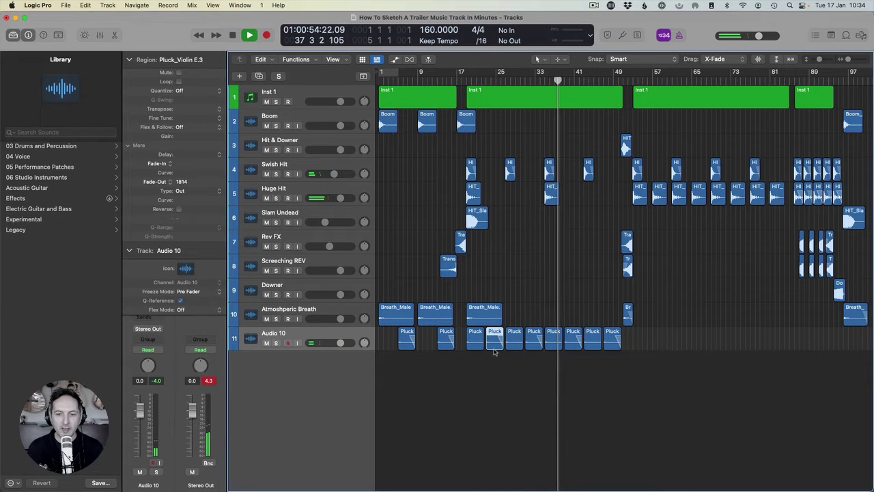
{"action": "key", "text": "Delete"}
{"action": "left_click", "coordinate": [533, 340]}
{"action": "key", "text": "Delete"}
{"action": "left_click", "coordinate": [571, 340]}
{"action": "key", "text": "Delete"}
{"action": "left_click", "coordinate": [611, 338]}
{"action": "key", "text": "Delete"}
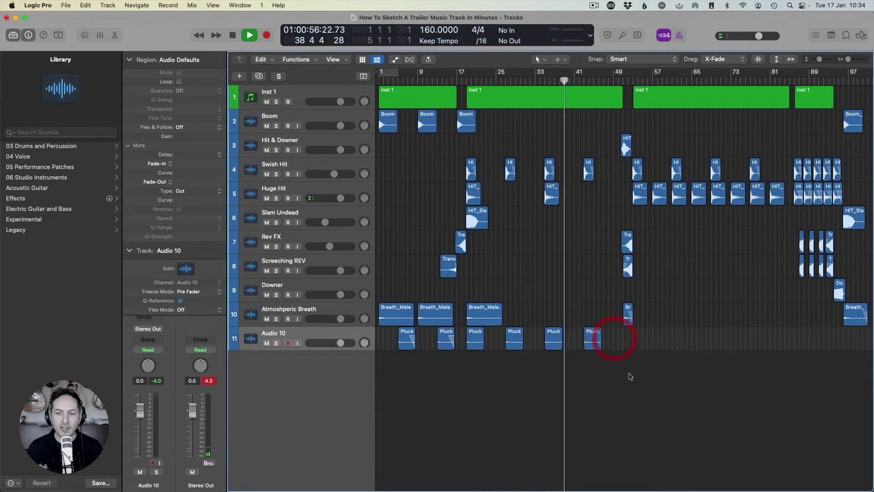
Copy the bar 43 pluck region to bar 51, play from bar 50, and inspect its waveform
{"action": "left_click_drag", "start_coordinate": [590, 339], "coordinate": [625, 336]}
{"action": "key", "text": "space"}
{"action": "left_click", "coordinate": [619, 80]}
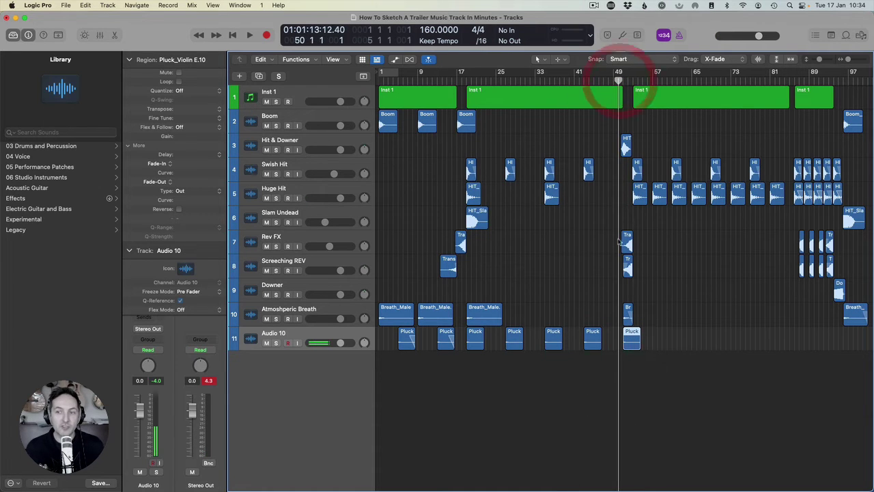
{"action": "key", "text": "space"}
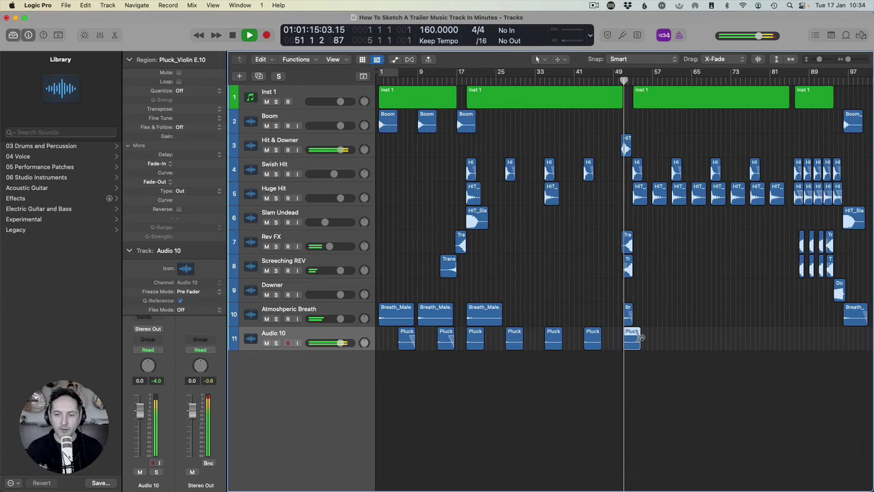
{"action": "key", "text": "z"}
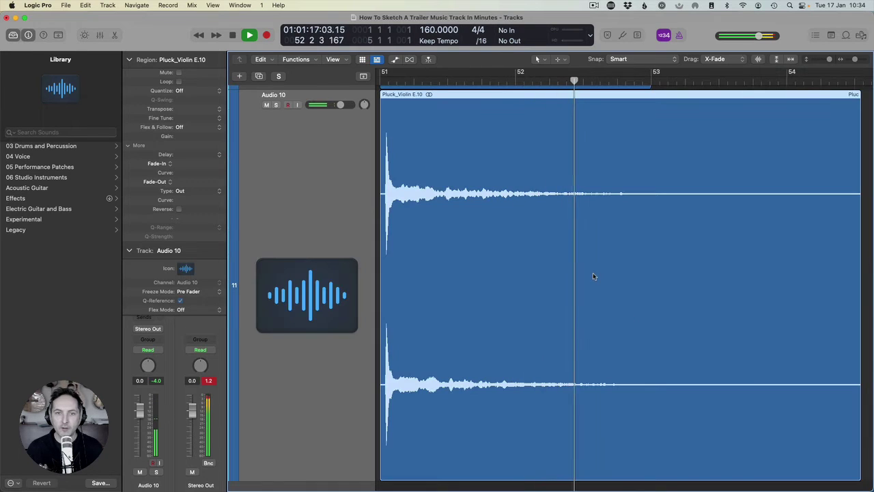
{"action": "key", "text": "z"}
Shorten the bar 51 pluck to end just after bar 53 with an 1814 ms fade-out, and replay from bar 50
{"action": "left_click", "coordinate": [595, 292]}
{"action": "key", "text": "space"}
{"action": "mouse_move", "coordinate": [637, 345]}
{"action": "left_mouse_down"}
{"action": "mouse_move", "coordinate": [628, 343]}
{"action": "mouse_move", "coordinate": [629, 332]}
{"action": "left_mouse_up"}
{"action": "left_click", "coordinate": [619, 81]}
{"action": "key", "text": "space"}
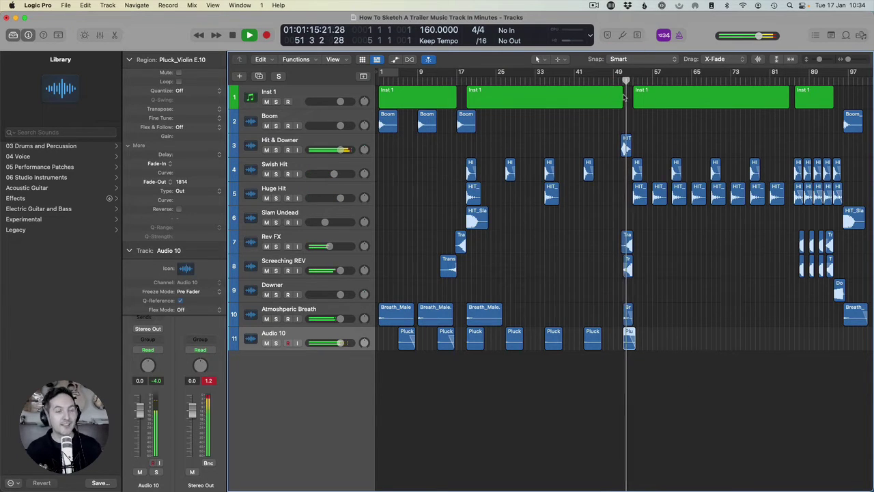
{"action": "key", "text": "space"}
{"action": "key", "text": "z"}
{"action": "key", "text": "z"}
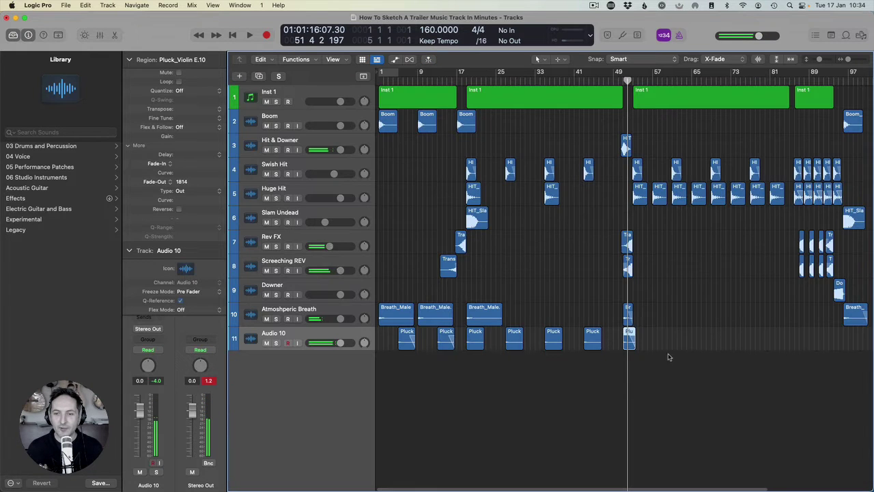
Shift all seven pluck regions slightly earlier so the first pluck's attack falls exactly on bar 5, and play from there
{"action": "left_click_drag", "start_coordinate": [668, 356], "coordinate": [399, 336]}
{"action": "key", "text": "z"}
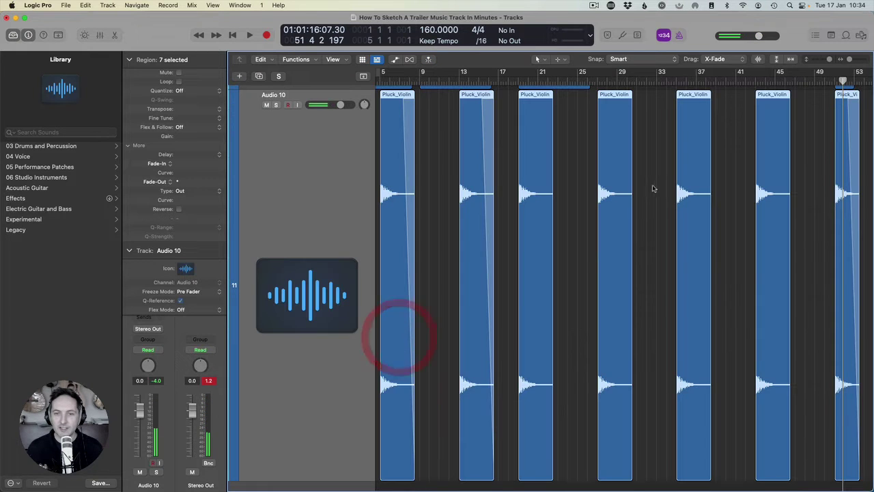
{"action": "left_click", "coordinate": [860, 60]}
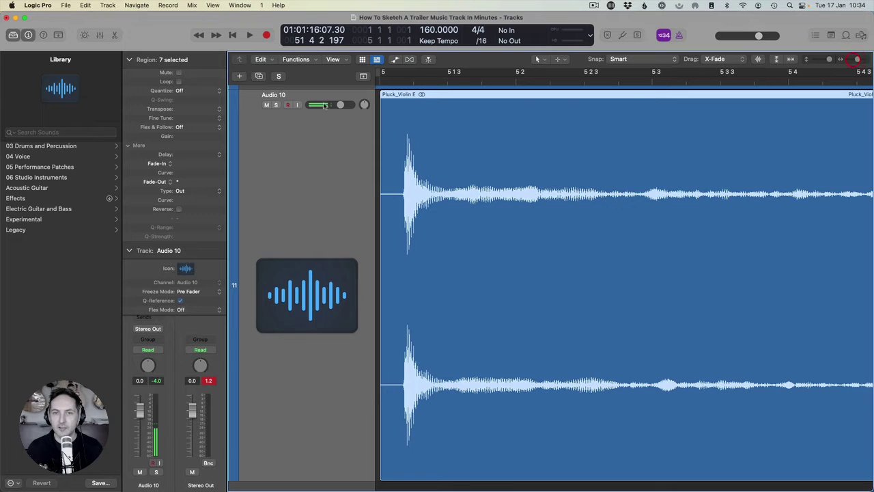
{"action": "scroll", "coordinate": [422, 84], "scroll_direction": "left", "scroll_amount": 2}
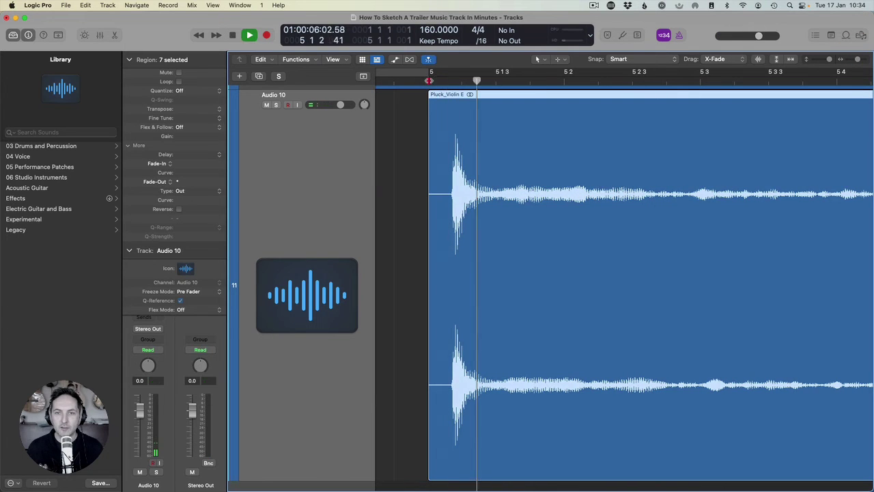
{"action": "key", "text": "space"}
{"action": "left_click_drag", "start_coordinate": [486, 150], "coordinate": [444, 163]}
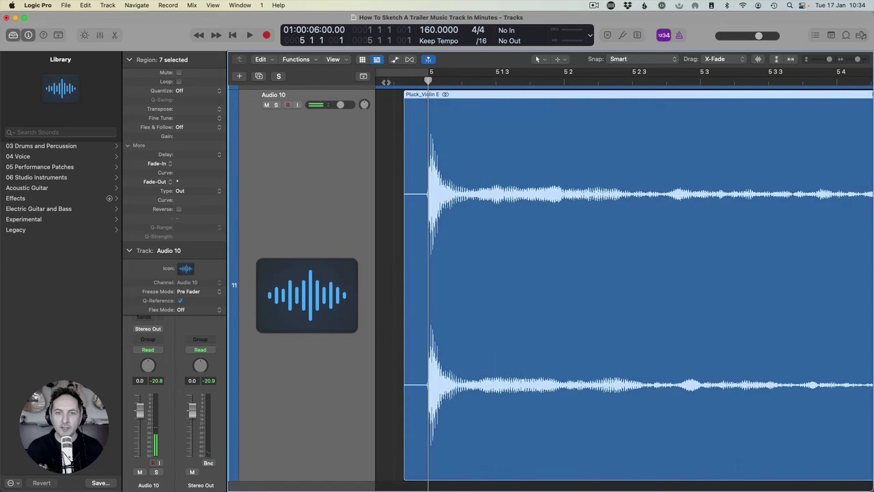
{"action": "double_click", "coordinate": [386, 82]}
{"action": "left_click", "coordinate": [439, 162]}
{"action": "key", "text": "z"}
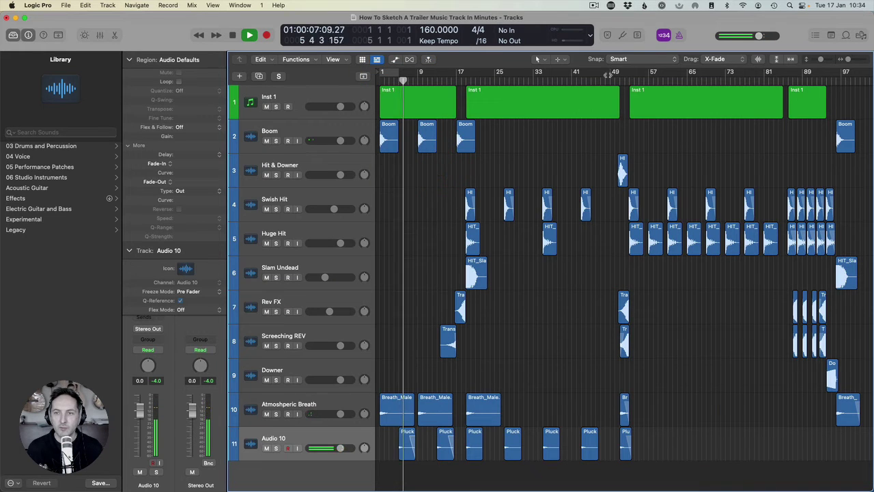
Shift the Hit & Downer region slightly earlier so its loudest peak falls on bar 51, and play the transition
{"action": "left_click", "coordinate": [616, 76]}
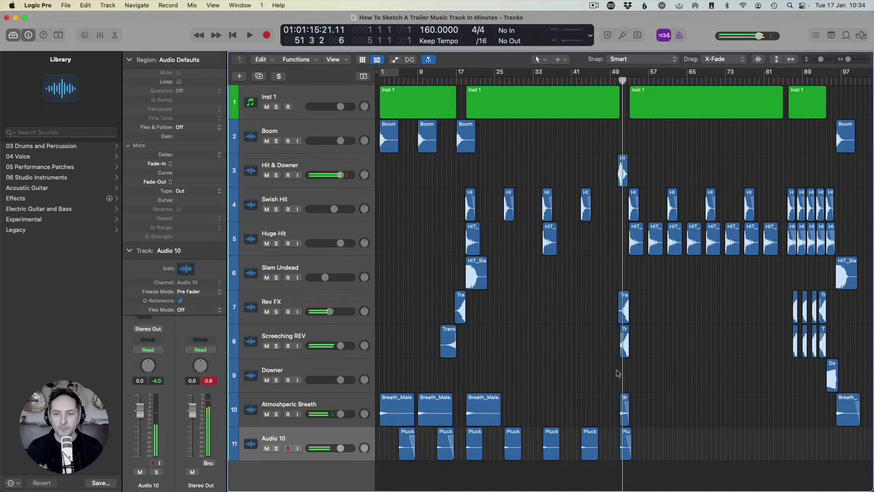
{"action": "left_click", "coordinate": [623, 178]}
{"action": "key", "text": "z"}
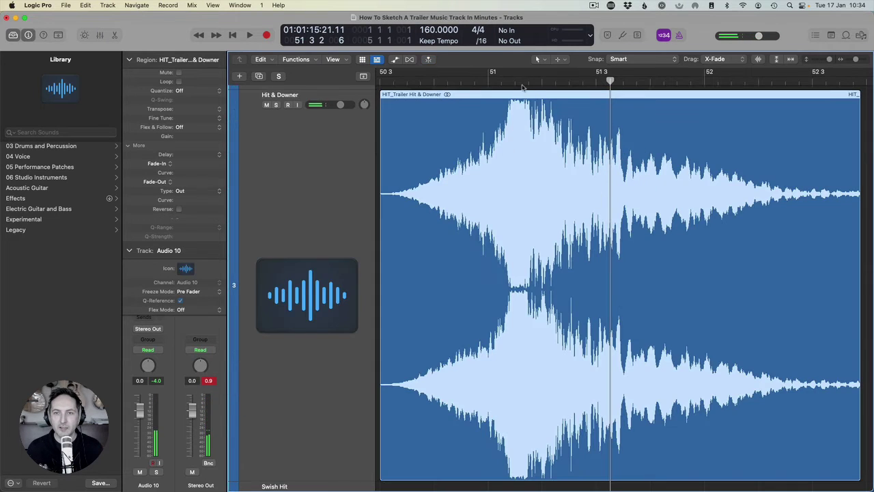
{"action": "left_click", "coordinate": [493, 80]}
{"action": "left_click_drag", "start_coordinate": [585, 186], "coordinate": [569, 182]}
{"action": "double_click", "coordinate": [386, 82]}
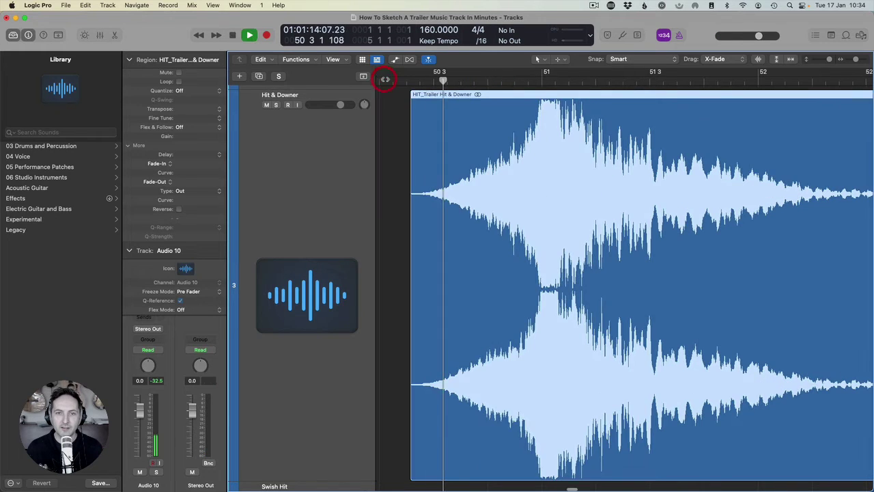
{"action": "left_click", "coordinate": [383, 119]}
{"action": "key", "text": "z"}
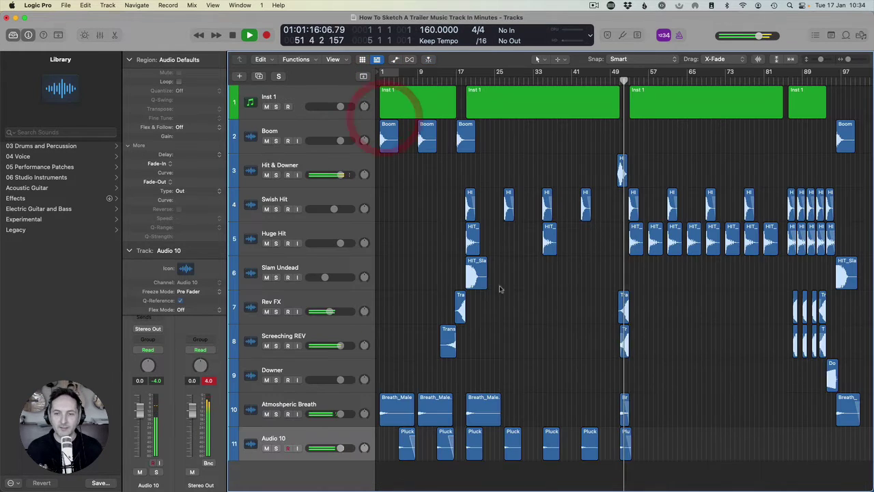
{"action": "left_click", "coordinate": [536, 290]}
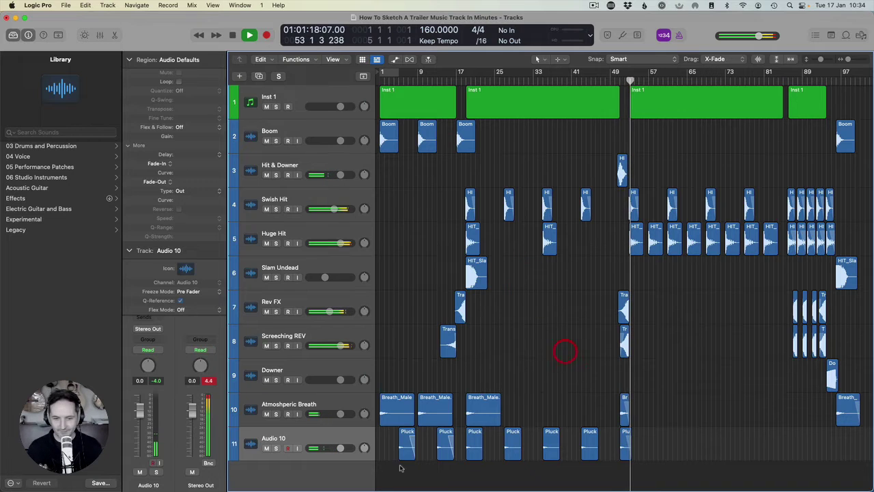
Stop playback and rename the Audio 10 track as Pluck
{"action": "key", "text": "space"}
{"action": "double_click", "coordinate": [288, 445]}
{"action": "type", "text": "Pluck"}
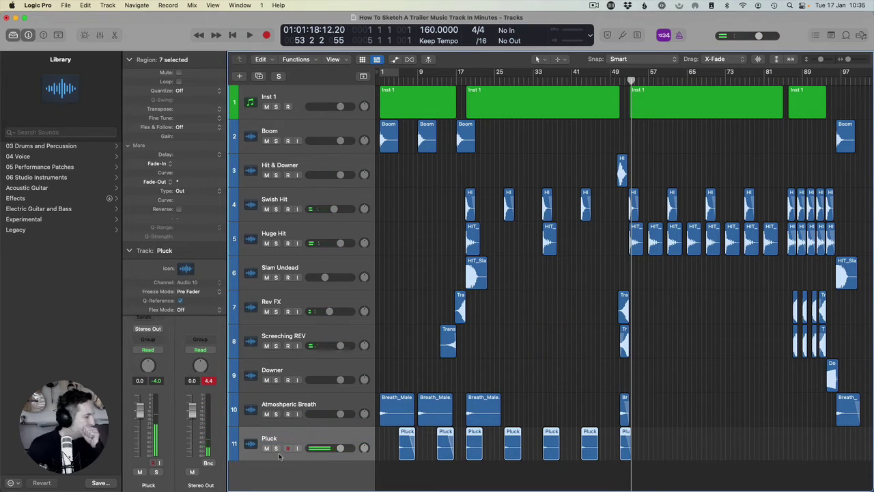
Add a stereo Pitch Shifter to the Pluck track and set it to -2 semitones
{"action": "left_click", "coordinate": [130, 251]}
{"action": "left_click", "coordinate": [156, 305]}
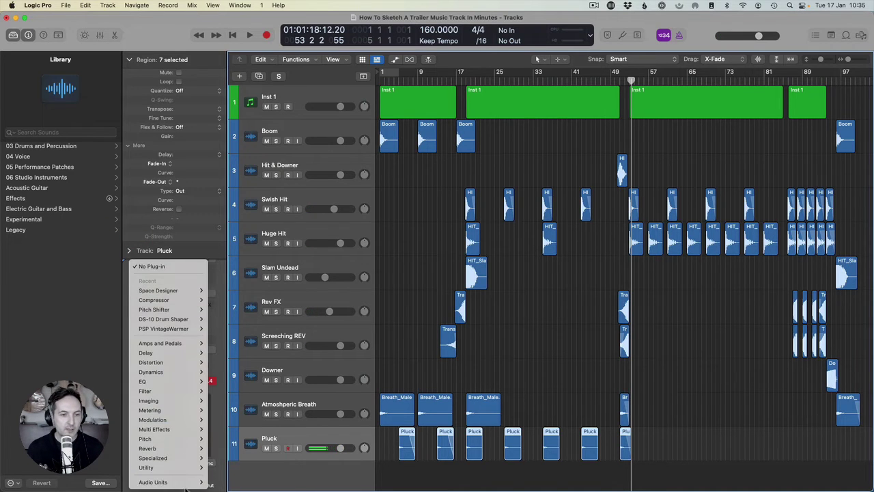
{"action": "mouse_move", "coordinate": [179, 445]}
{"action": "mouse_move", "coordinate": [234, 447]}
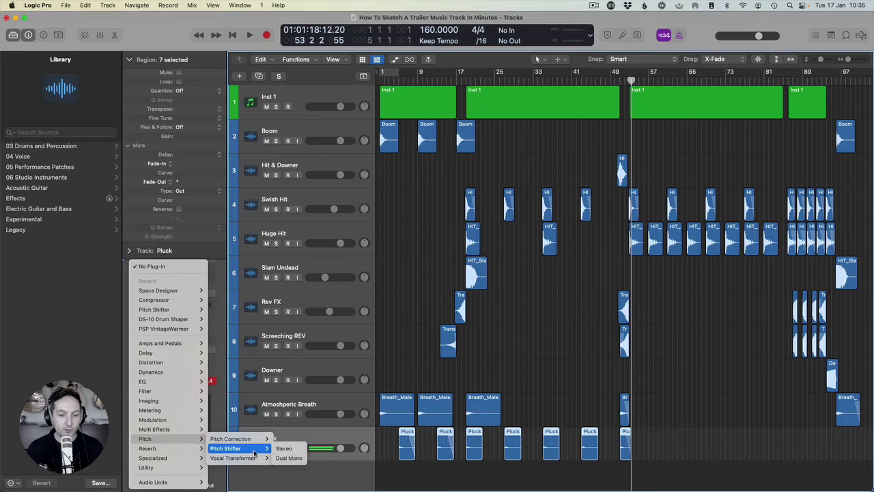
{"action": "left_click", "coordinate": [283, 451]}
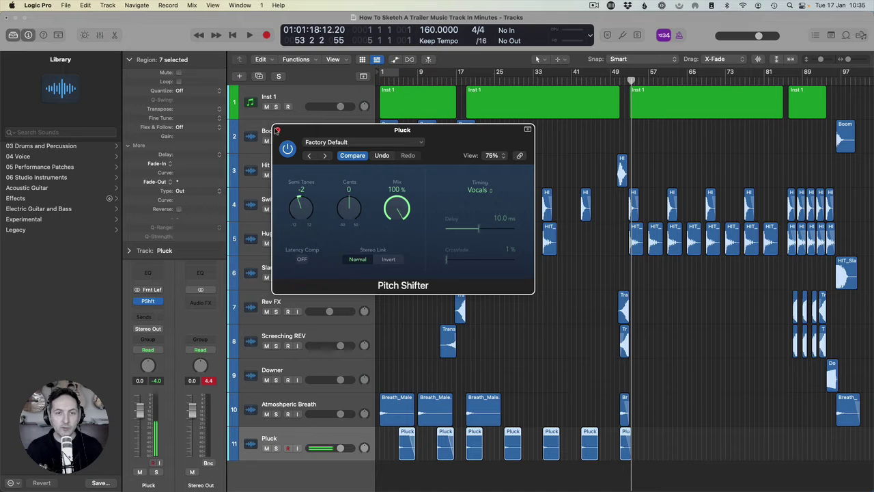
Close the Pitch Shifter settings, play the plucks from bar 5, and stop playback
{"action": "left_click", "coordinate": [277, 130]}
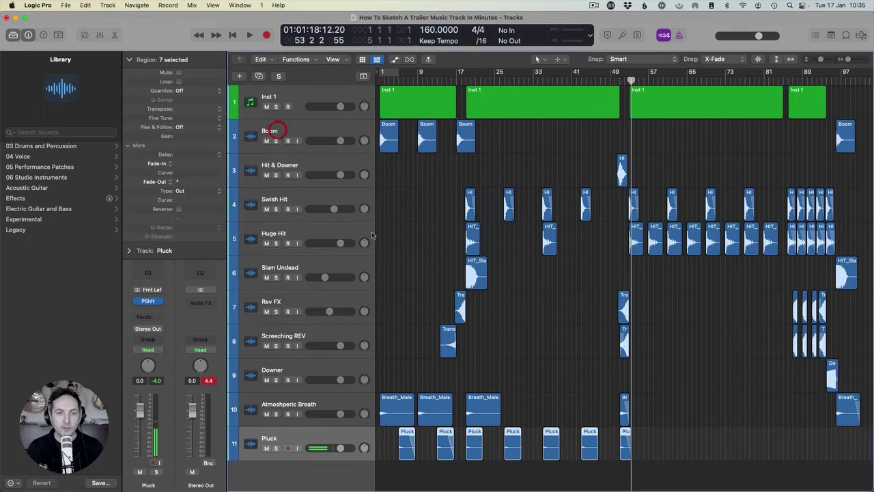
{"action": "left_click", "coordinate": [456, 81]}
{"action": "left_click", "coordinate": [400, 81]}
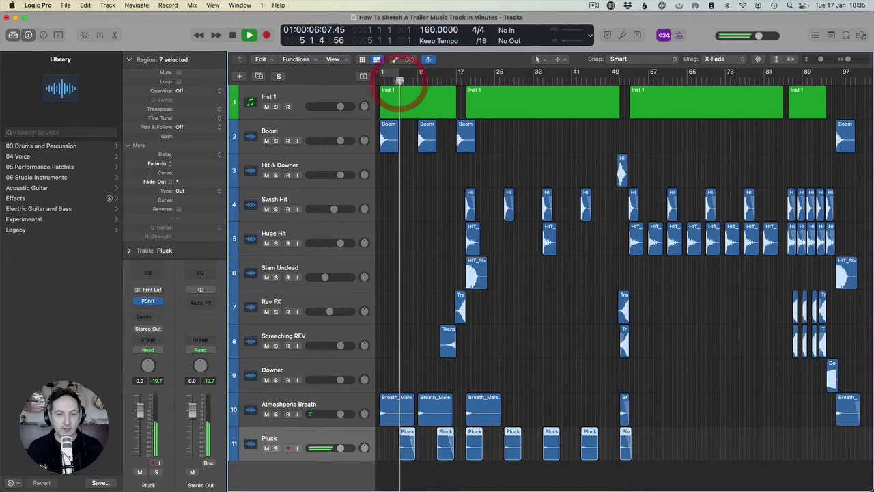
{"action": "key", "text": "space"}
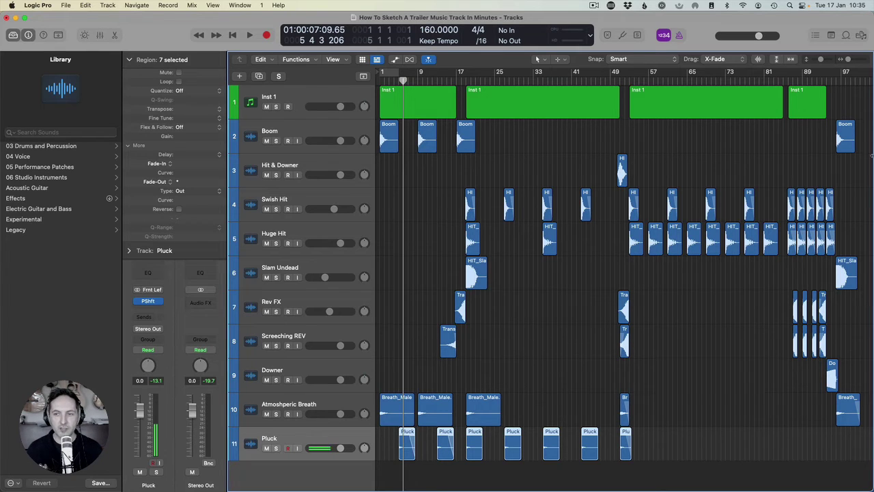
Add a new audio track below Pluck and import Braaam_Dist Brass D.aif from the Sample Pack, placing it at bar 19
{"action": "double_click", "coordinate": [299, 466]}
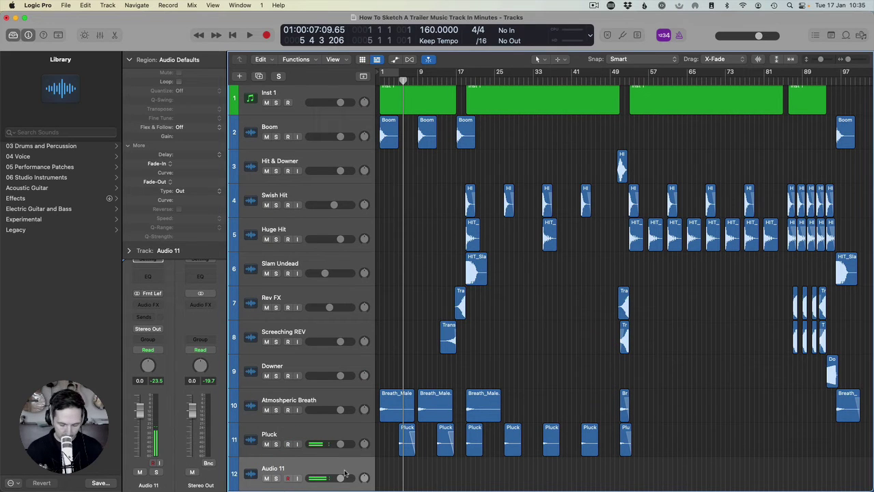
{"action": "key", "text": "shift+super+i"}
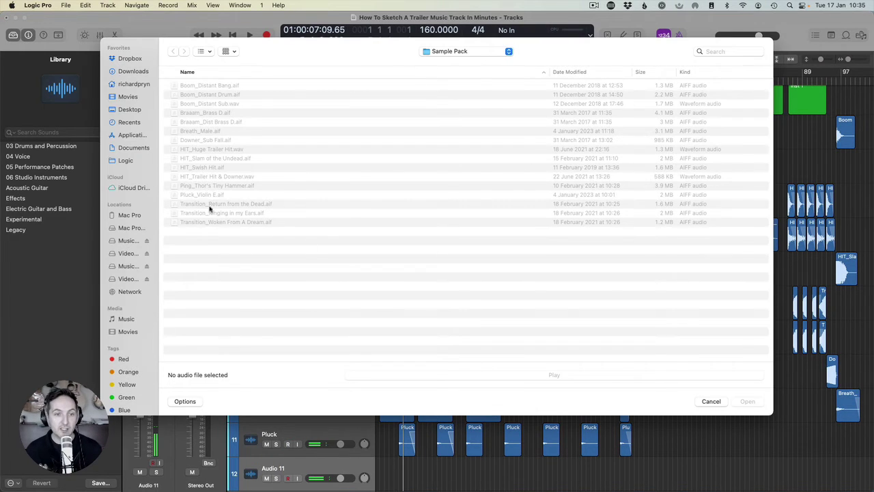
{"action": "double_click", "coordinate": [207, 122]}
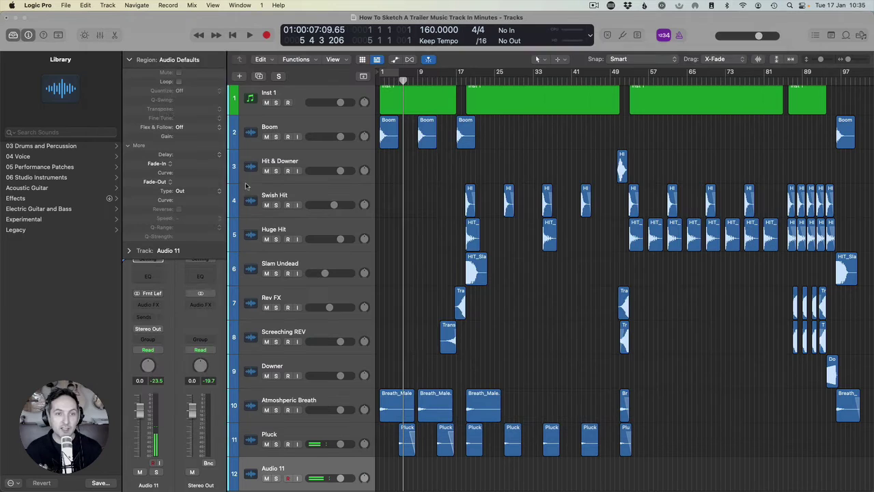
{"action": "left_click", "coordinate": [444, 468]}
{"action": "left_click_drag", "start_coordinate": [416, 472], "coordinate": [484, 473]}
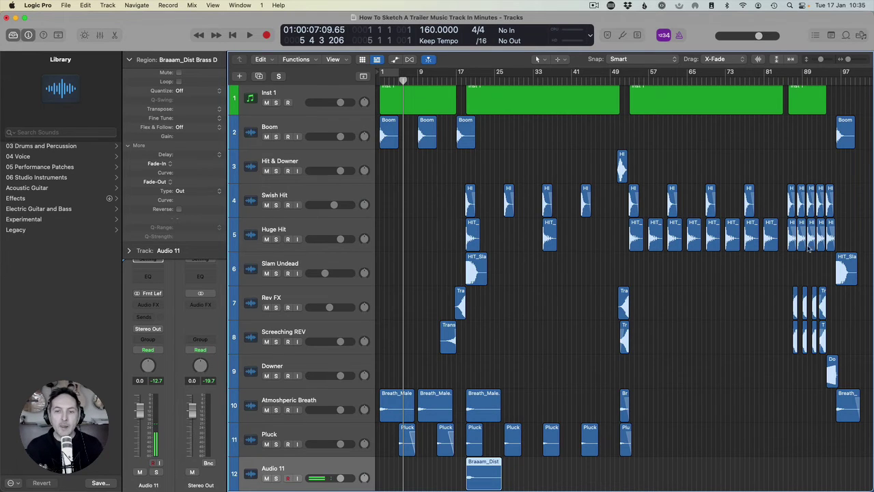
Play from about bar 18 and rename the Audio 11 track as Braaam Distant
{"action": "double_click", "coordinate": [462, 71]}
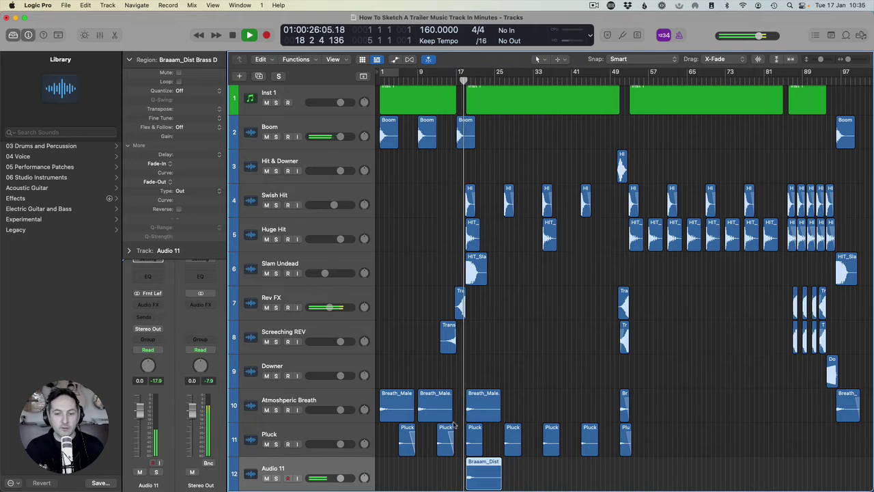
{"action": "double_click", "coordinate": [273, 469]}
{"action": "type", "text": "Braaam"}
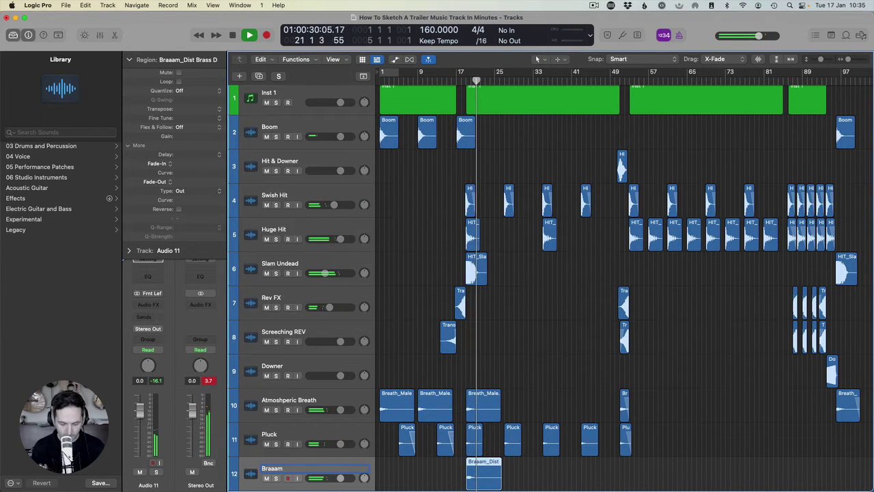
{"action": "type", "text": " Distant"}
{"action": "key", "text": "Return"}
Copy the Braaam_Dist region to bar 35 and stop playback
{"action": "scroll", "coordinate": [598, 468], "scroll_direction": "down", "scroll_amount": 3}
{"action": "left_click_drag", "start_coordinate": [480, 430], "coordinate": [558, 429]}
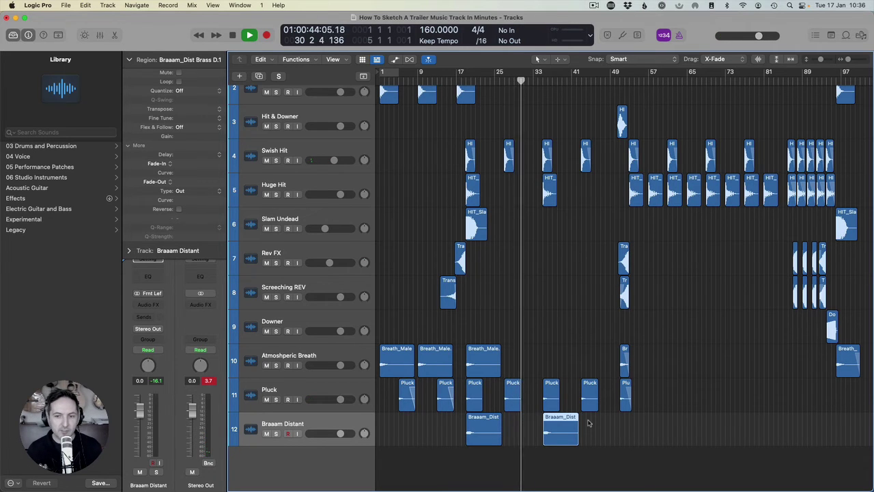
{"action": "key", "text": "space"}
Add another audio track, import Braaam_Brass D.aif from the Sample Pack at bar 53, and play the lead-in
{"action": "double_click", "coordinate": [295, 455]}
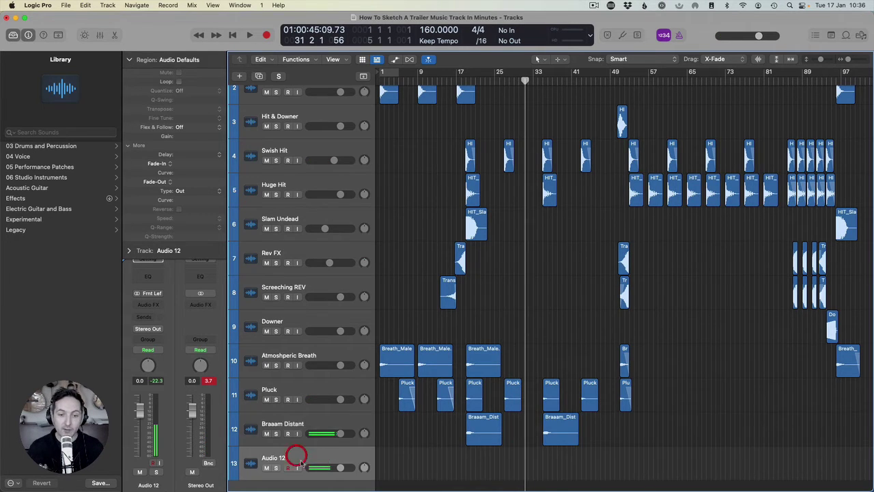
{"action": "key", "text": "super+shift+i"}
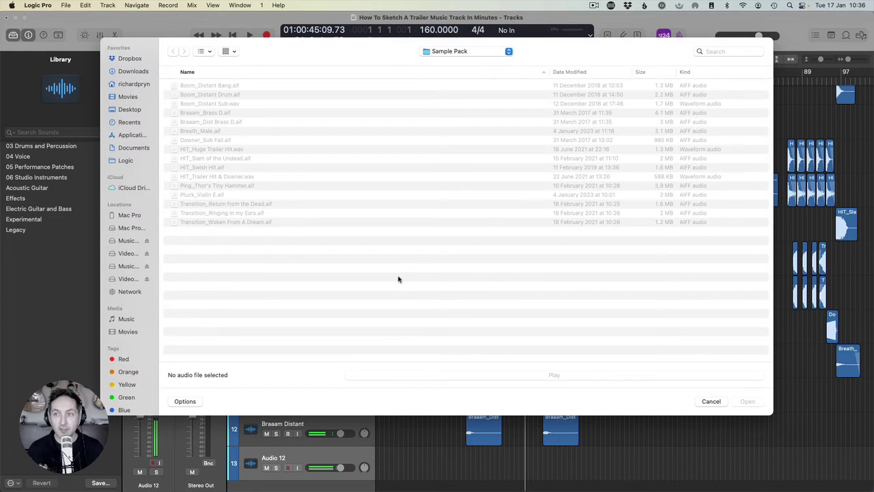
{"action": "double_click", "coordinate": [206, 113]}
{"action": "left_click_drag", "start_coordinate": [554, 460], "coordinate": [658, 460]}
{"action": "double_click", "coordinate": [625, 81]}
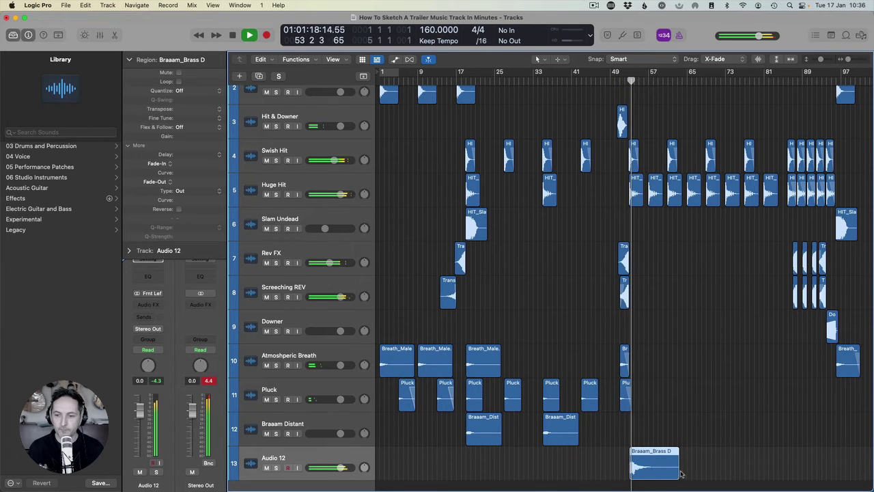
Shorten the Braaam_Brass region with a fade-out and copy it to bars 61 and 69
{"action": "left_click_drag", "start_coordinate": [680, 476], "coordinate": [743, 469]}
{"action": "left_click", "coordinate": [631, 260]}
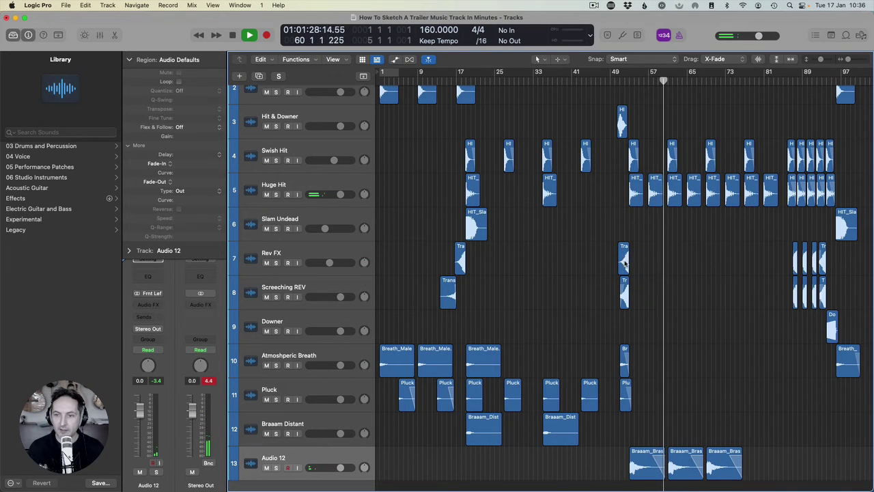
Copy the Rev FX transition before bar 53 so that copies lead into bars 61, 69, 77 and 84
{"action": "left_click_drag", "start_coordinate": [627, 260], "coordinate": [771, 269]}
{"action": "left_click", "coordinate": [737, 319]}
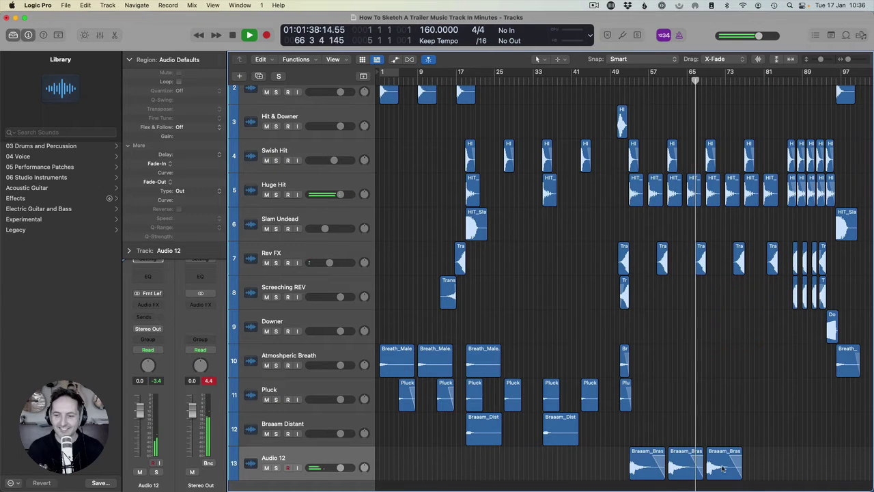
Copy the Braaam_Brass region to bar 77 and the Braaam_Dist region to bar 84, and play from about bar 83
{"action": "left_click_drag", "start_coordinate": [724, 465], "coordinate": [762, 465]}
{"action": "left_click", "coordinate": [756, 390]}
{"action": "left_click_drag", "start_coordinate": [560, 429], "coordinate": [796, 429]}
{"action": "left_click", "coordinate": [774, 79]}
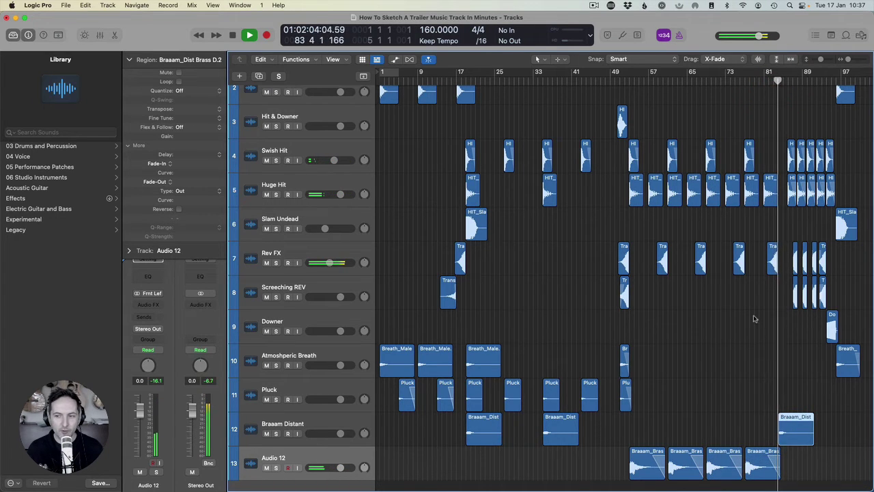
Shorten the Braaam_Dist region at bar 84 to about two and a half bars with a fade-out, and stop playback
{"action": "scroll", "coordinate": [756, 316], "scroll_direction": "right", "scroll_amount": 3}
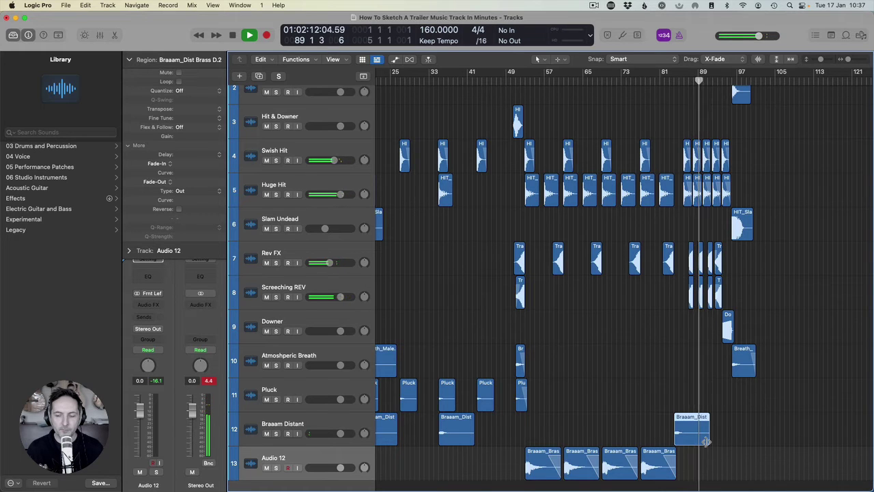
{"action": "left_click_drag", "start_coordinate": [706, 441], "coordinate": [683, 437]}
{"action": "key", "text": "space"}
Copy the last Braaam_Brass region to bar 87 and play the section leading up to it
{"action": "left_click", "coordinate": [705, 450]}
{"action": "left_click_drag", "start_coordinate": [650, 463], "coordinate": [698, 463]}
{"action": "double_click", "coordinate": [679, 80]}
{"action": "left_click_drag", "start_coordinate": [847, 59], "coordinate": [853, 58]}
{"action": "scroll", "coordinate": [783, 349], "scroll_direction": "right", "scroll_amount": 3}
{"action": "key", "text": "space"}
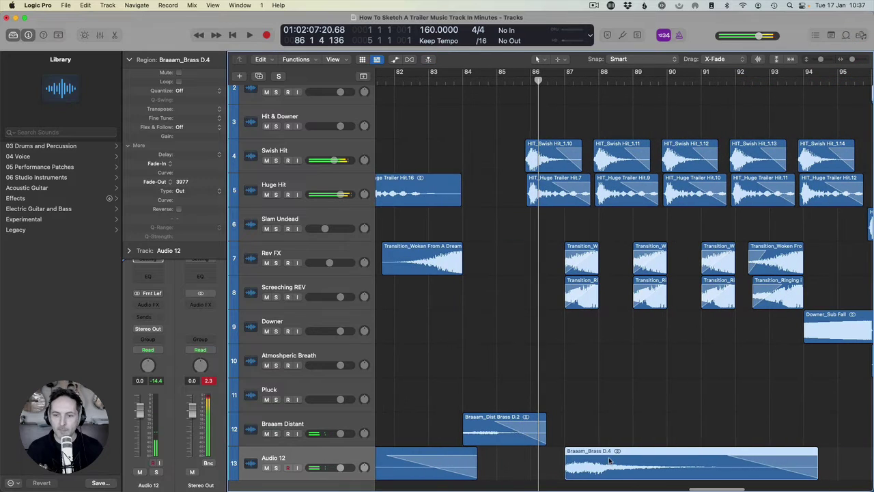
Move the copied Braaam_Brass region from bar 87 to bar 86 and play from just before it
{"action": "left_click_drag", "start_coordinate": [609, 461], "coordinate": [572, 458]}
{"action": "left_click", "coordinate": [520, 77]}
{"action": "key", "text": "space"}
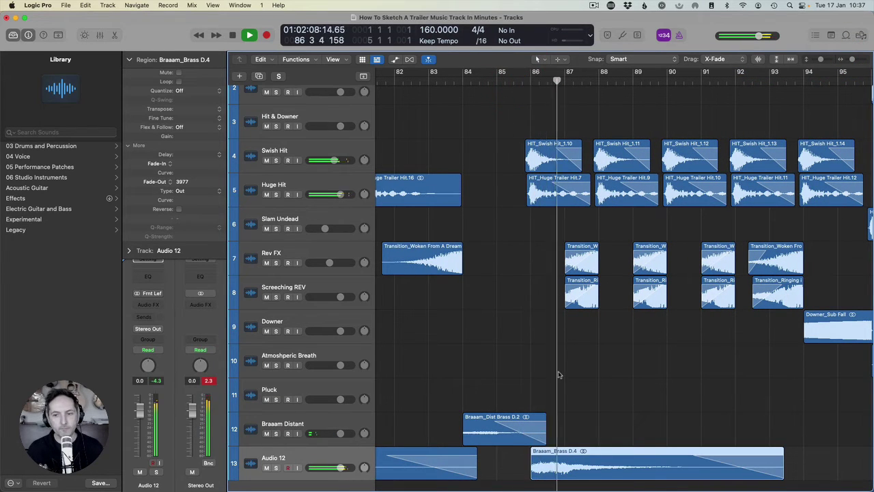
Split the Braaam_Brass region at 86 4 1 and delete the part after the cut
{"action": "key", "text": "space"}
{"action": "left_click_drag", "start_coordinate": [527, 466], "coordinate": [558, 462]}
{"action": "left_click", "coordinate": [584, 459]}
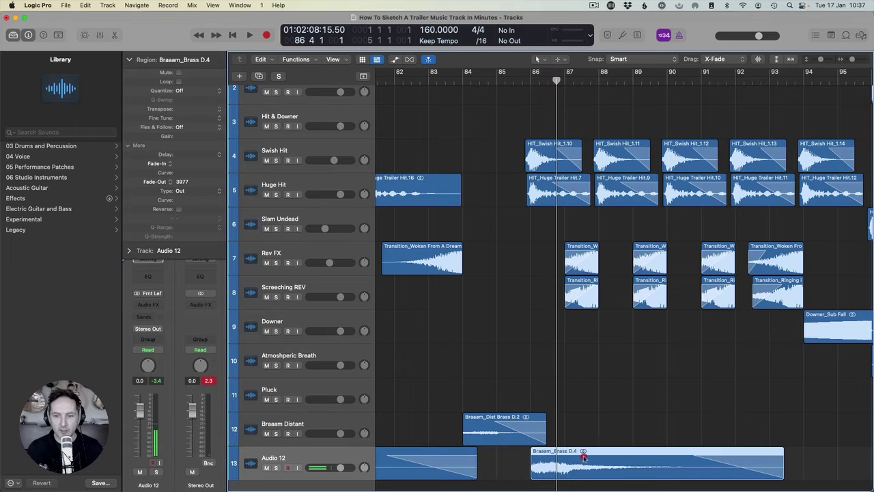
{"action": "key", "text": "Delete"}
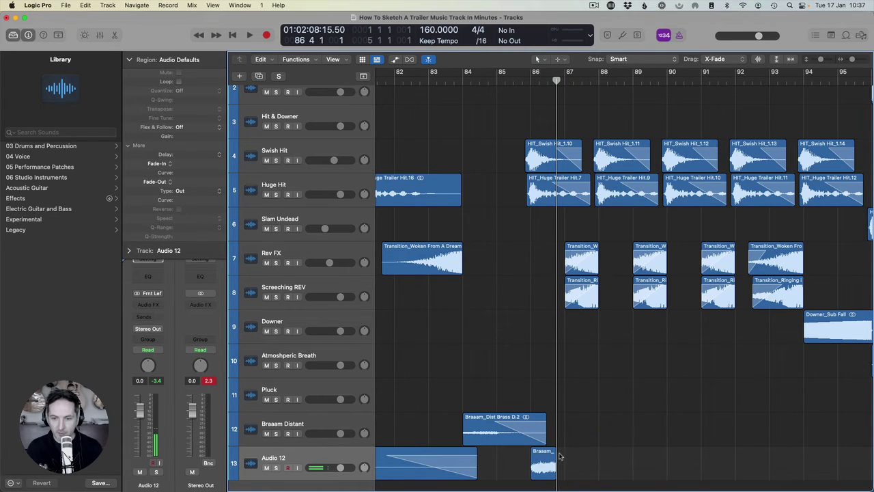
Copy the short Braaam_Brass region to bars 87, 88 and 89, and play from just before bar 86
{"action": "left_click", "coordinate": [554, 452]}
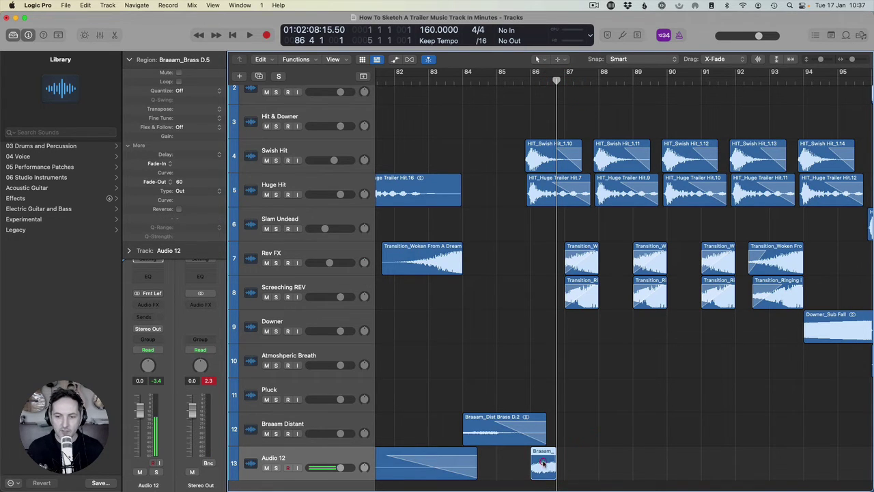
{"action": "left_click_drag", "start_coordinate": [544, 464], "coordinate": [610, 467]}
{"action": "left_click", "coordinate": [518, 80]}
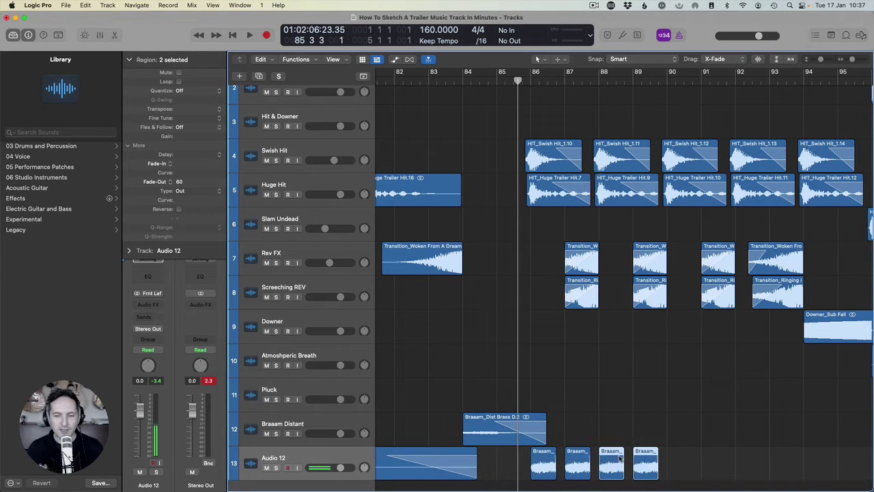
{"action": "key", "text": "space"}
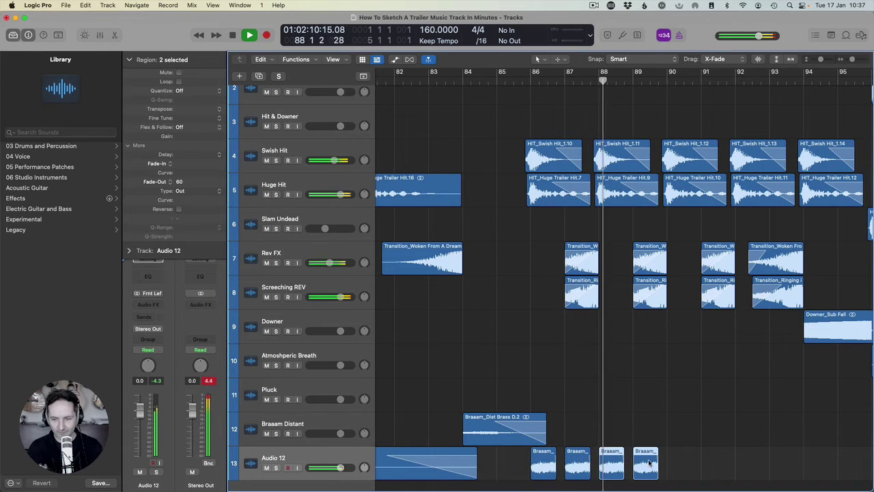
Stop playback and copy the short Braaam_Brass regions onto every bar from 90 to 97
{"action": "key", "text": "super+Left"}
{"action": "key", "text": "super+Left"}
{"action": "key", "text": "super+Left"}
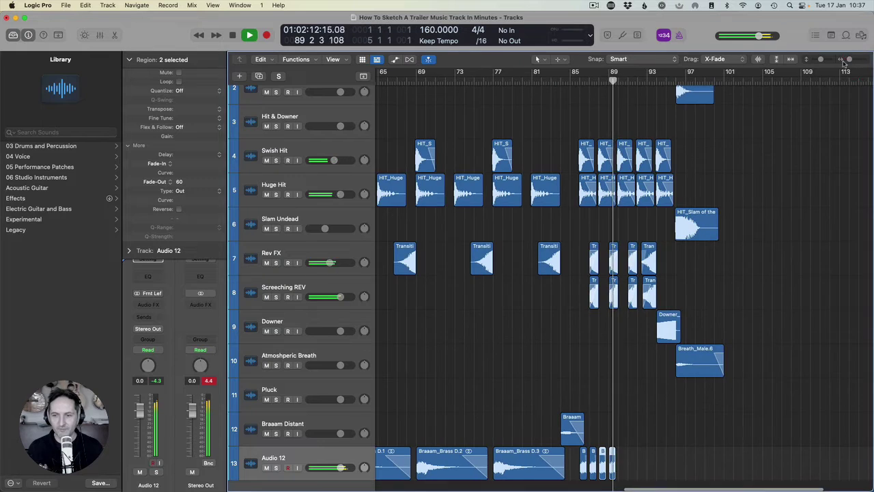
{"action": "key", "text": "space"}
{"action": "mouse_move", "coordinate": [636, 463]}
{"action": "left_mouse_down"}
{"action": "mouse_move", "coordinate": [579, 458]}
{"action": "mouse_move", "coordinate": [621, 463]}
{"action": "left_mouse_up"}
{"action": "left_click", "coordinate": [652, 403]}
{"action": "mouse_move", "coordinate": [671, 476]}
{"action": "left_mouse_down"}
{"action": "mouse_move", "coordinate": [626, 468]}
{"action": "mouse_move", "coordinate": [659, 470]}
{"action": "left_mouse_up"}
{"action": "left_click", "coordinate": [703, 399]}
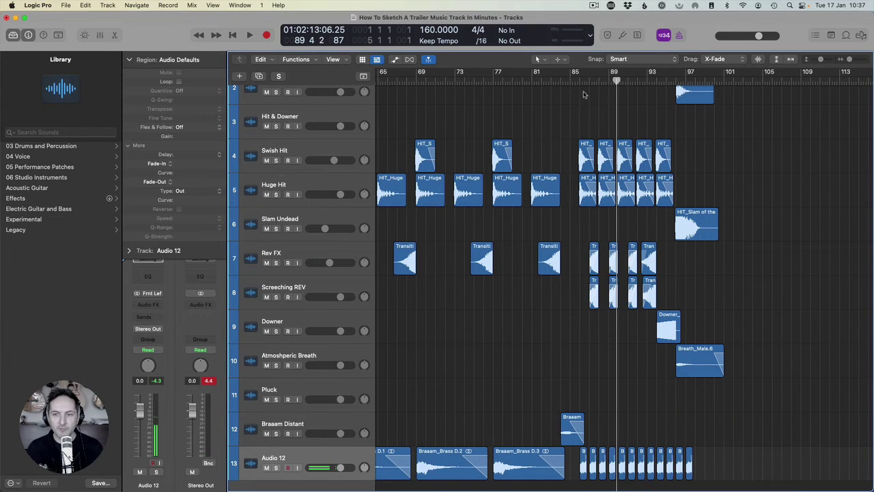
Copy the first short Rev FX and Screeching REV transitions to bar 85 so they lead into bar 86
{"action": "left_click", "coordinate": [580, 80]}
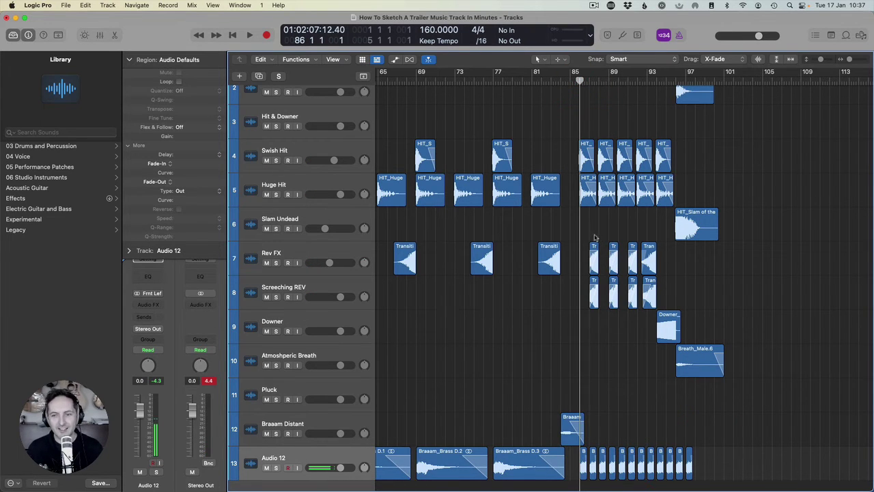
{"action": "left_click_drag", "start_coordinate": [594, 238], "coordinate": [578, 250]}
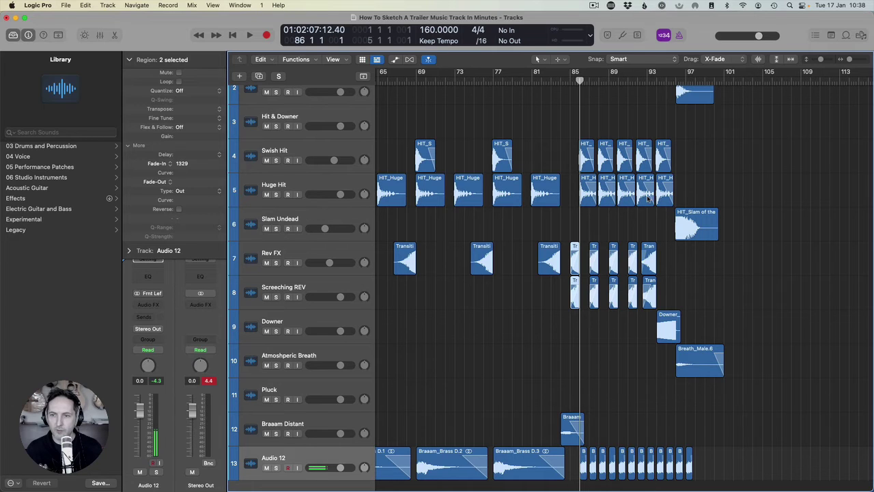
Delete the last four short Braaam_Brass regions, from bar 94 to bar 97, and play the ending
{"action": "left_click", "coordinate": [689, 458]}
{"action": "left_click", "coordinate": [679, 457], "text": "shift"}
{"action": "left_click", "coordinate": [669, 458], "text": "shift"}
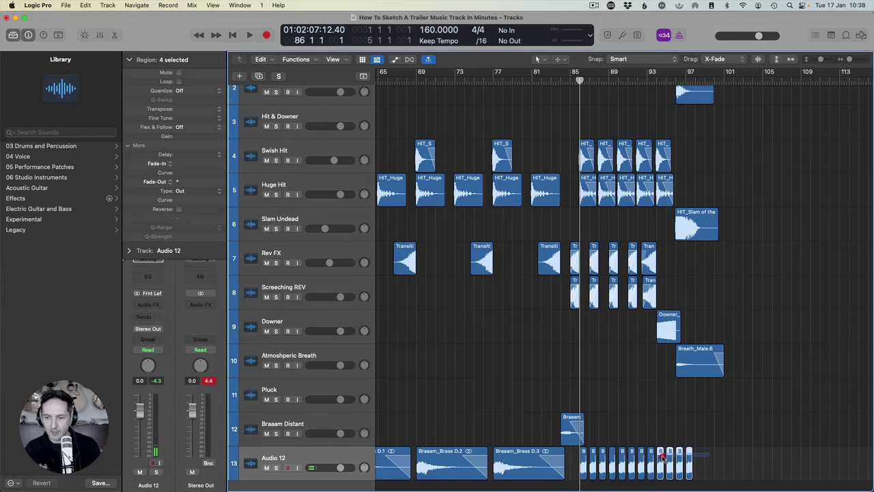
{"action": "key", "text": "Delete"}
{"action": "double_click", "coordinate": [652, 82]}
{"action": "scroll", "coordinate": [655, 410], "scroll_direction": "up", "scroll_amount": 1}
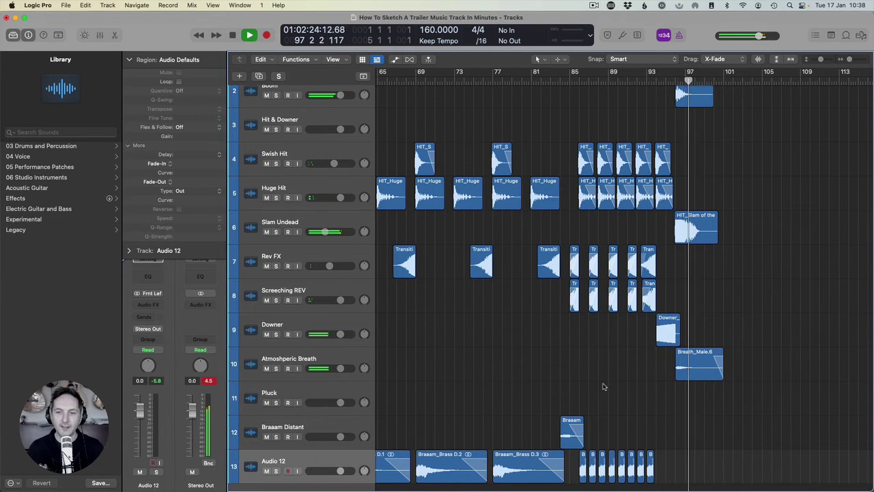
{"action": "key", "text": "space"}
Play the whole arrangement from the beginning and rename the Audio 12 track as Braaam Brass
{"action": "key", "text": "z"}
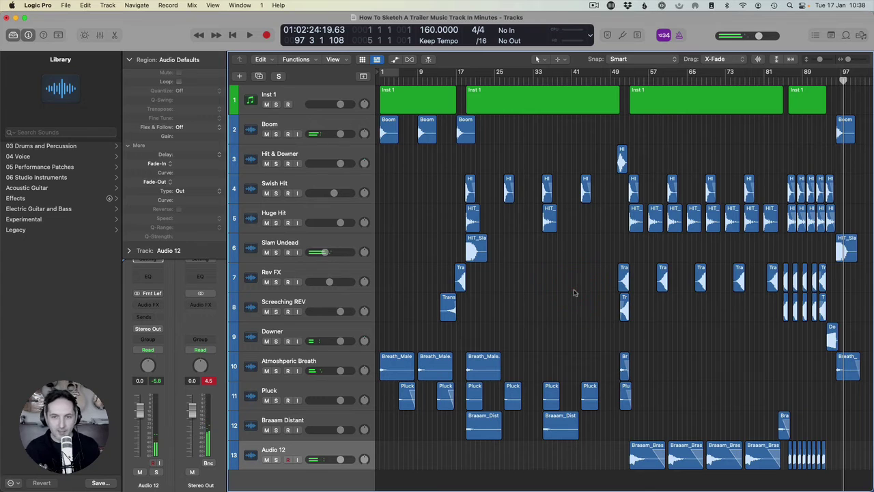
{"action": "key", "text": "Return"}
{"action": "key", "text": "space"}
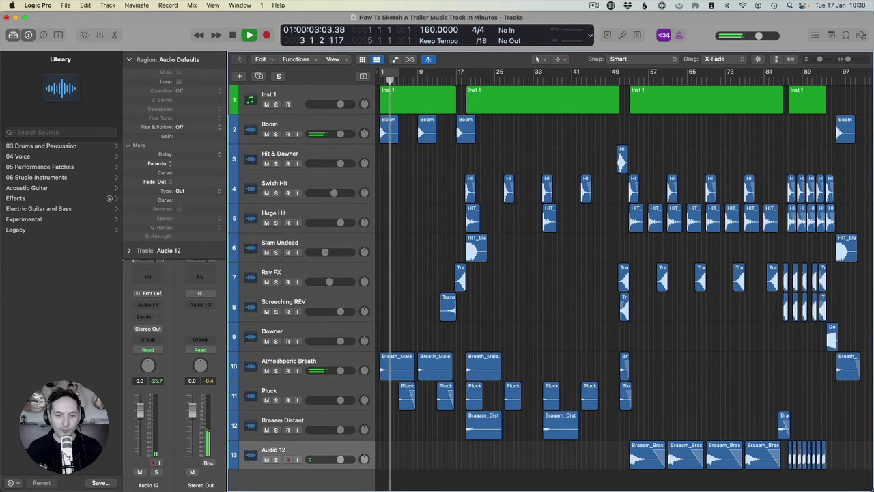
{"action": "double_click", "coordinate": [273, 450]}
{"action": "type", "text": "Bra"}
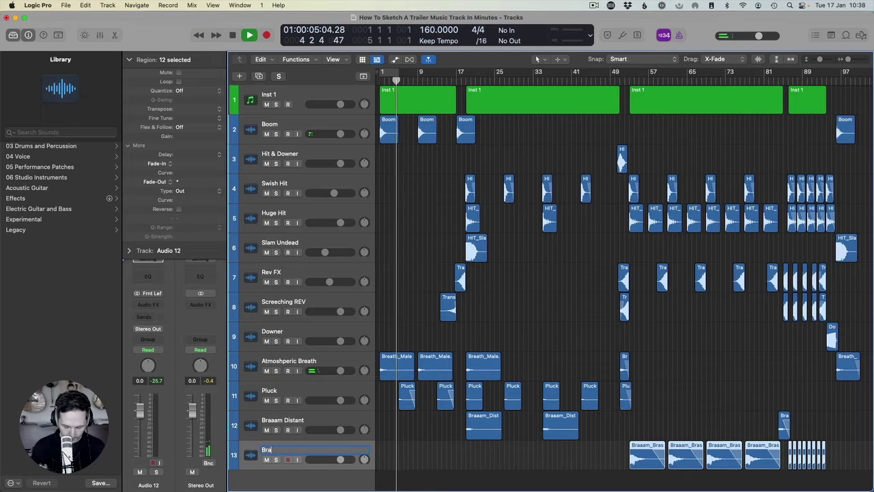
{"action": "type", "text": "aam Brass"}
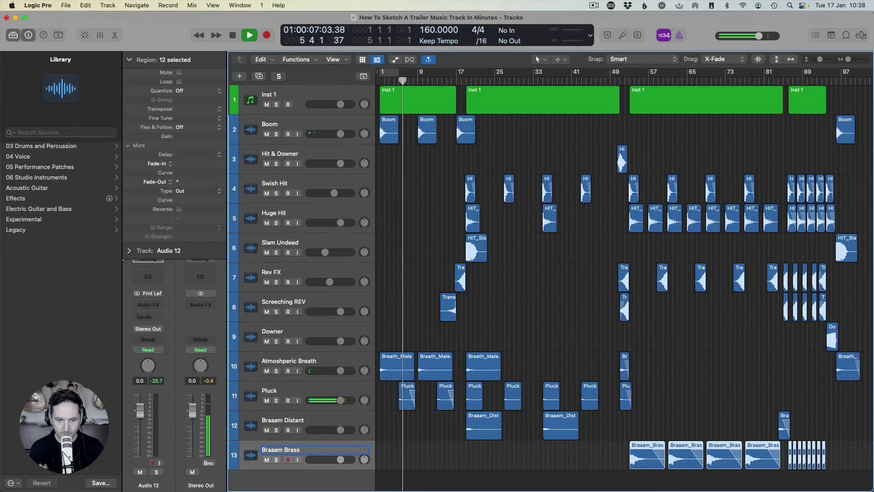
{"action": "key", "text": "Return"}
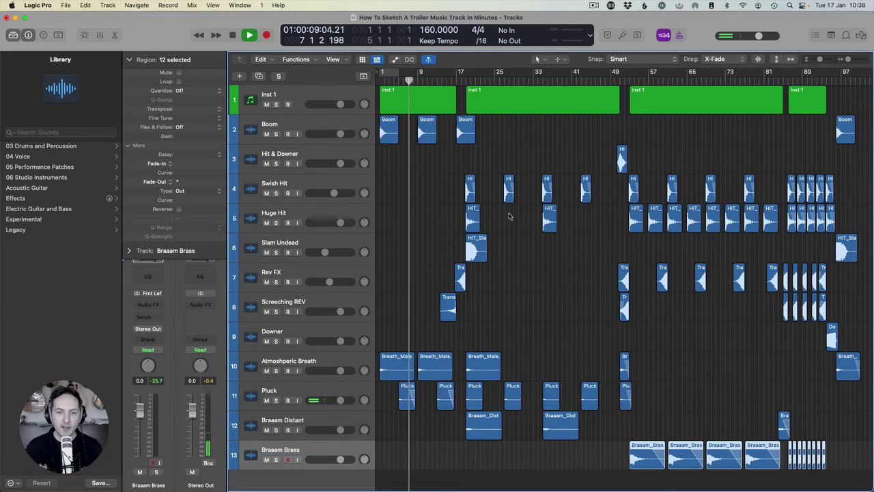
Shrink the track heights, add a new audio track below Braaam Brass, and open the audio file import for it
{"action": "key", "text": "super+Up"}
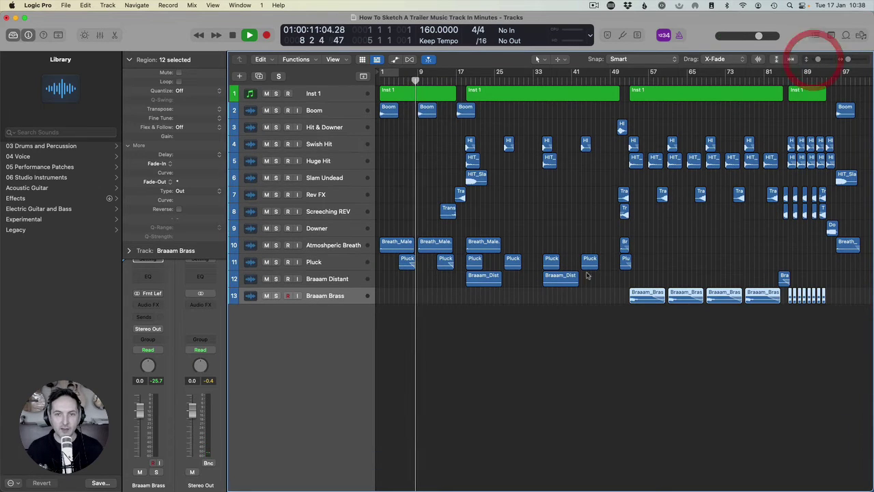
{"action": "left_click", "coordinate": [541, 319]}
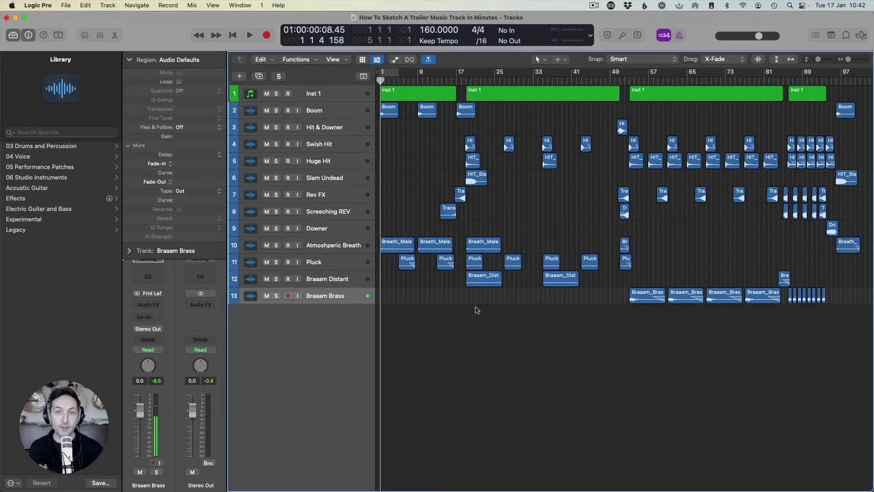
{"action": "double_click", "coordinate": [340, 316]}
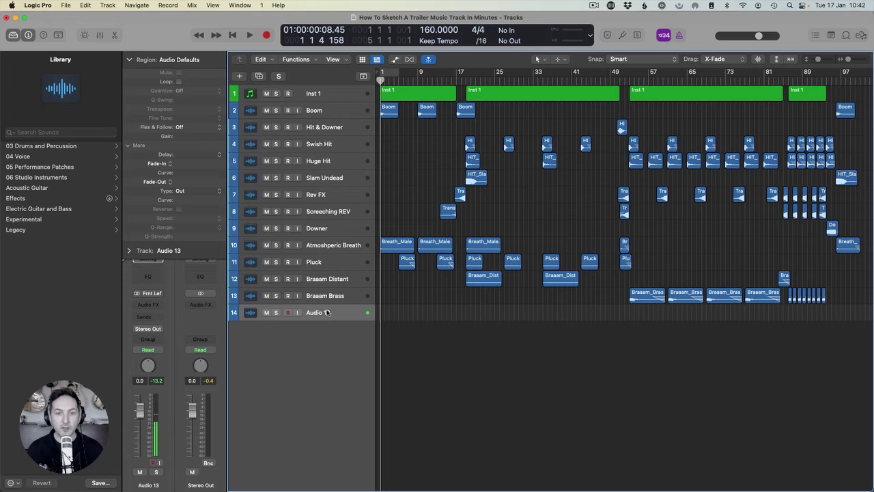
{"action": "key", "text": "super+shift+i"}
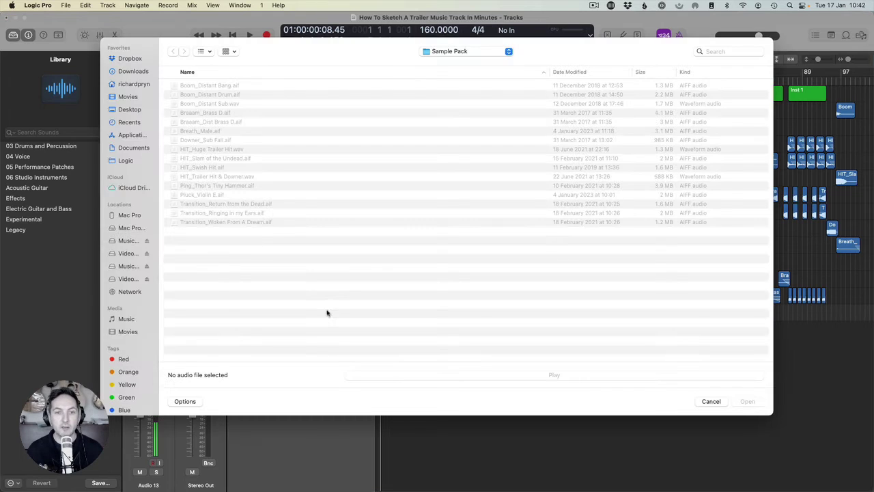
Browse the Sample Libraries folder to the 03. BASS one-shots of Evolution - Devastator Warzone (WAV)
{"action": "left_click", "coordinate": [129, 266]}
{"action": "double_click", "coordinate": [203, 123]}
{"action": "scroll", "coordinate": [226, 213], "scroll_direction": "down", "scroll_amount": 5}
{"action": "scroll", "coordinate": [226, 213], "scroll_direction": "down", "scroll_amount": 15}
{"action": "scroll", "coordinate": [218, 215], "scroll_direction": "down", "scroll_amount": 1}
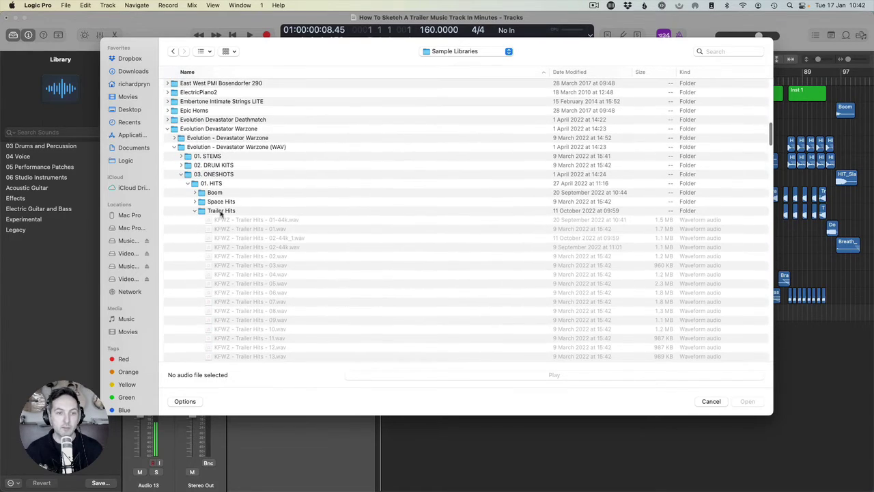
{"action": "left_click", "coordinate": [194, 211]}
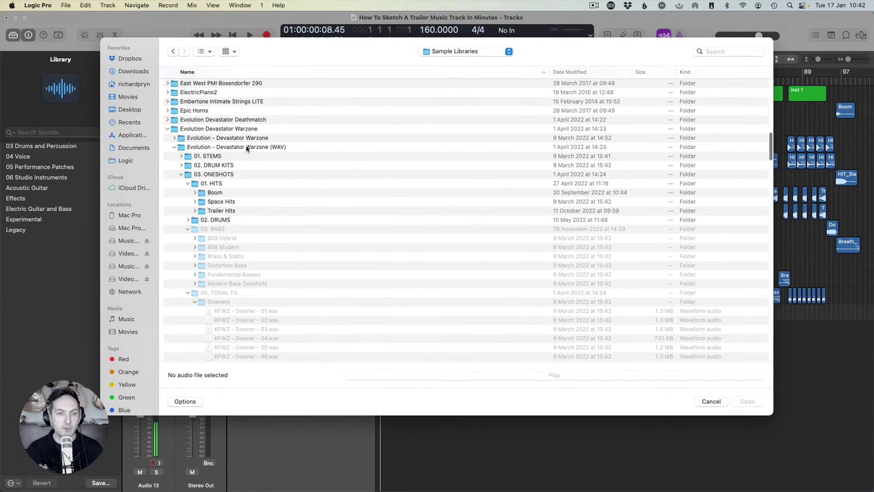
{"action": "left_click", "coordinate": [187, 220]}
{"action": "left_click", "coordinate": [188, 221]}
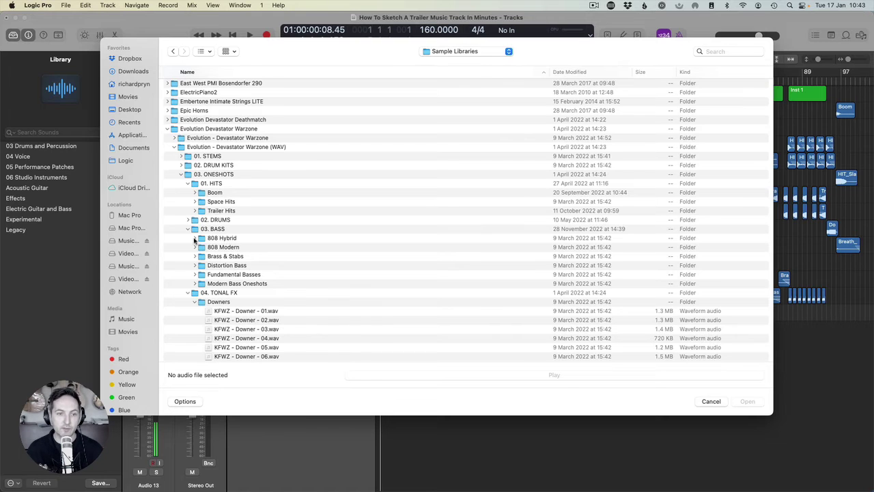
Audition KFWZ - 808 Hybrid - 01 - F.wav from the 808 Hybrid folder
{"action": "left_click", "coordinate": [194, 238]}
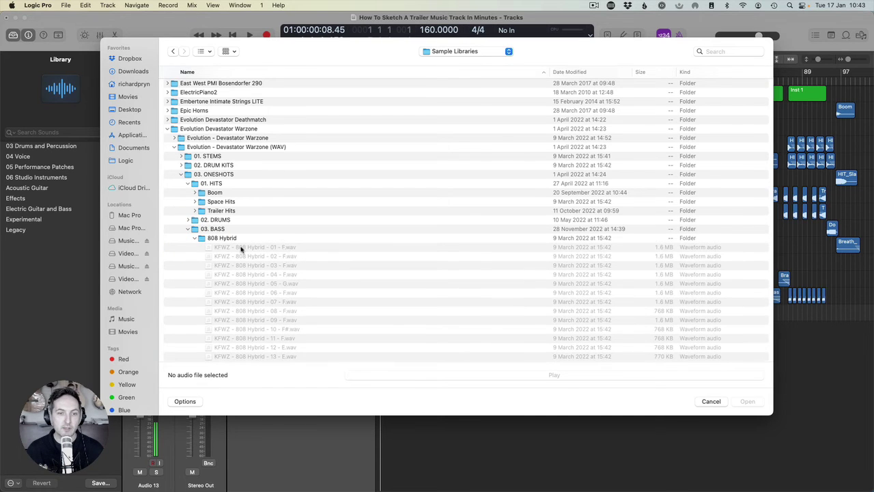
{"action": "left_click", "coordinate": [240, 248]}
{"action": "key", "text": "space"}
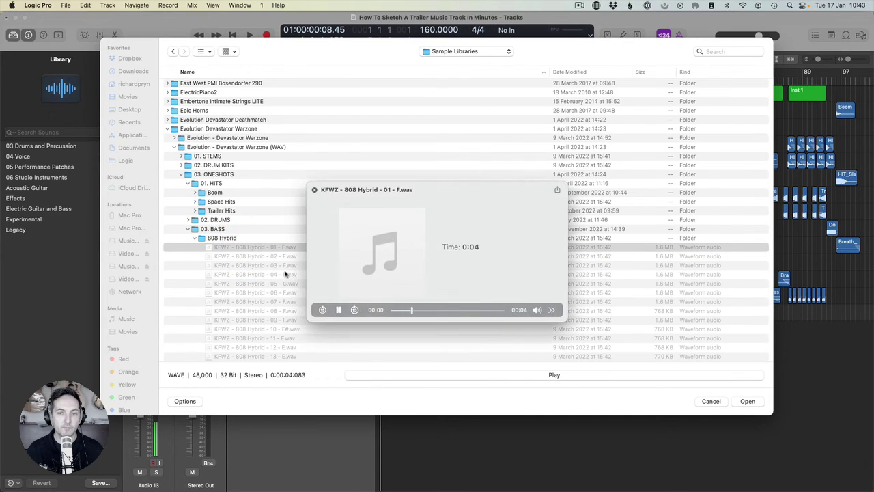
{"action": "key", "text": "space"}
{"action": "scroll", "coordinate": [280, 275], "scroll_direction": "down", "scroll_amount": 5}
{"action": "scroll", "coordinate": [254, 274], "scroll_direction": "down", "scroll_amount": 1}
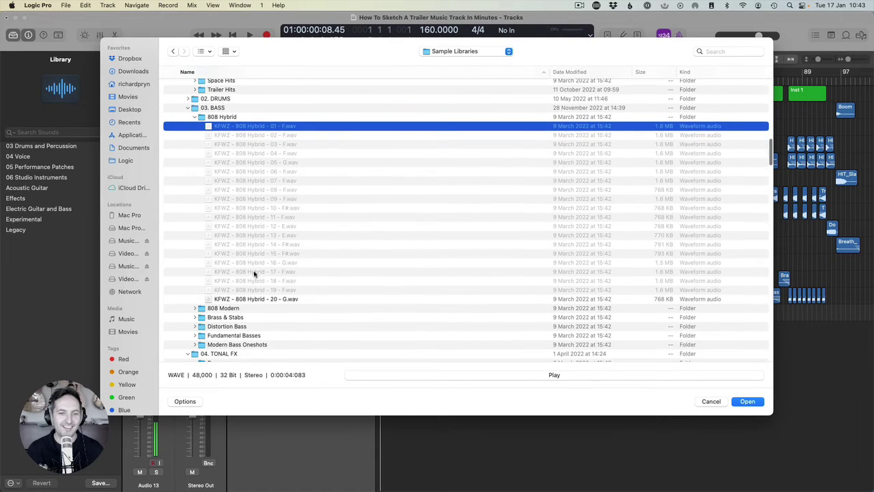
Audition the Modern 808 samples 52, 51 and 50 in E from the 808 Modern folder
{"action": "left_click", "coordinate": [192, 117]}
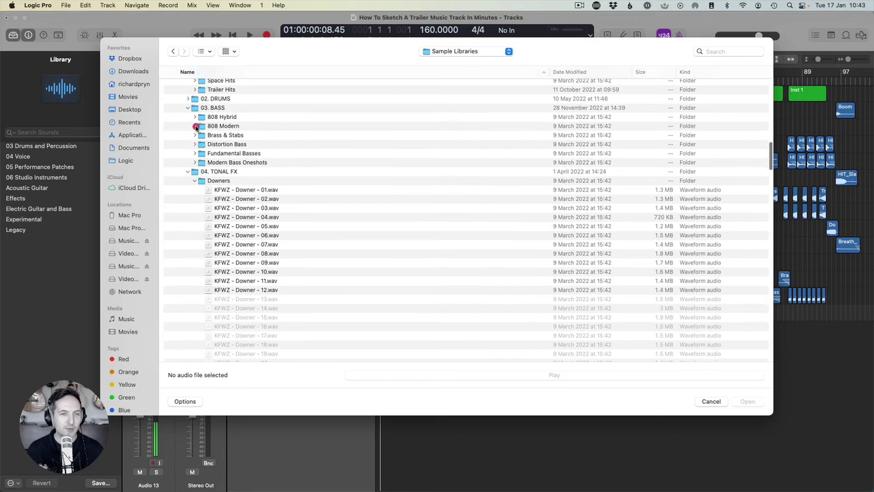
{"action": "left_click", "coordinate": [195, 126]}
{"action": "scroll", "coordinate": [241, 198], "scroll_direction": "down", "scroll_amount": 10}
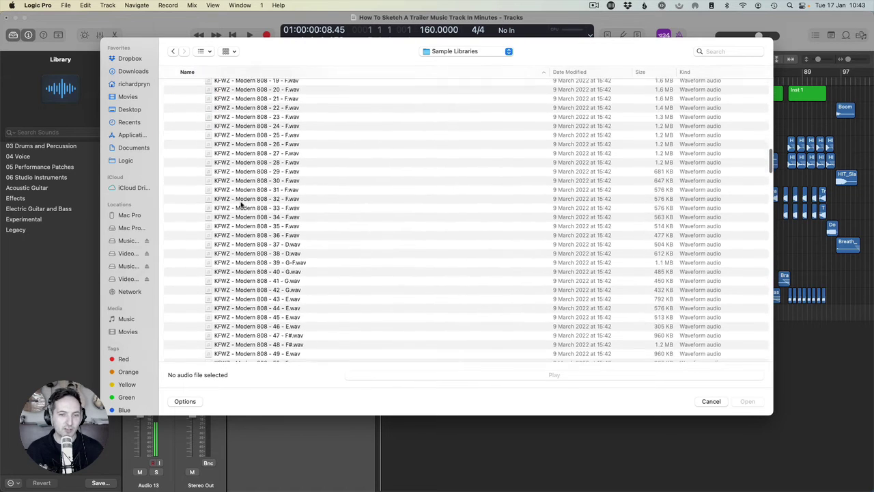
{"action": "scroll", "coordinate": [254, 258], "scroll_direction": "up", "scroll_amount": 5}
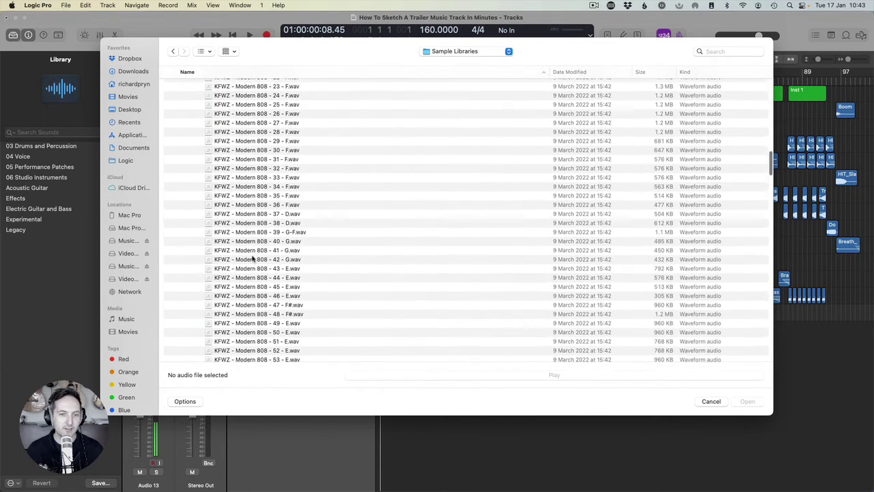
{"action": "left_click", "coordinate": [257, 328]}
{"action": "key", "text": "space"}
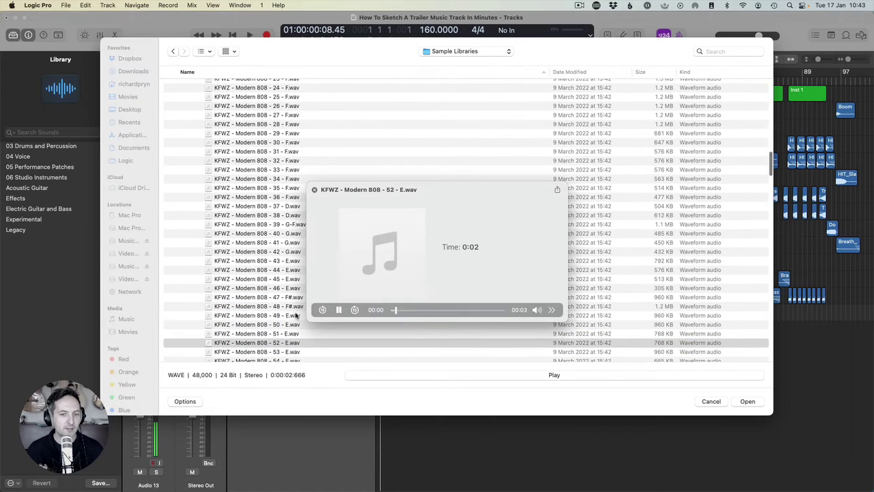
{"action": "left_click", "coordinate": [259, 335]}
{"action": "key", "text": "Up"}
{"action": "key", "text": "Up"}
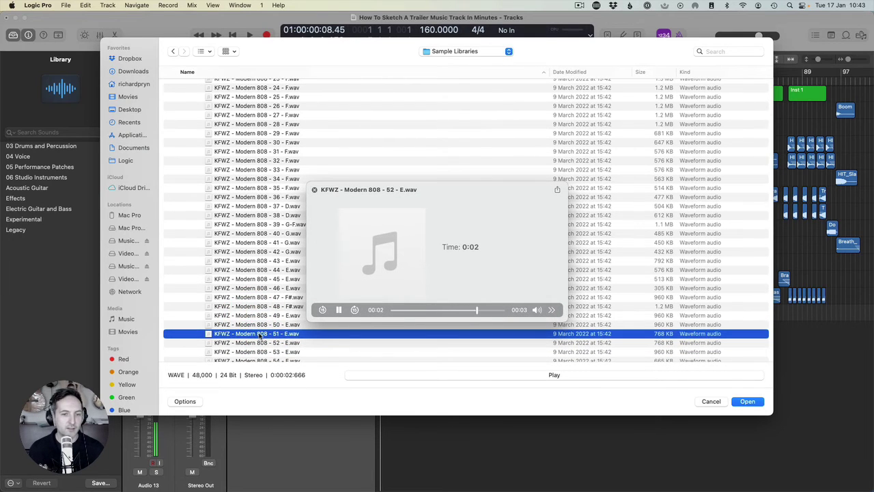
{"action": "key", "text": "space"}
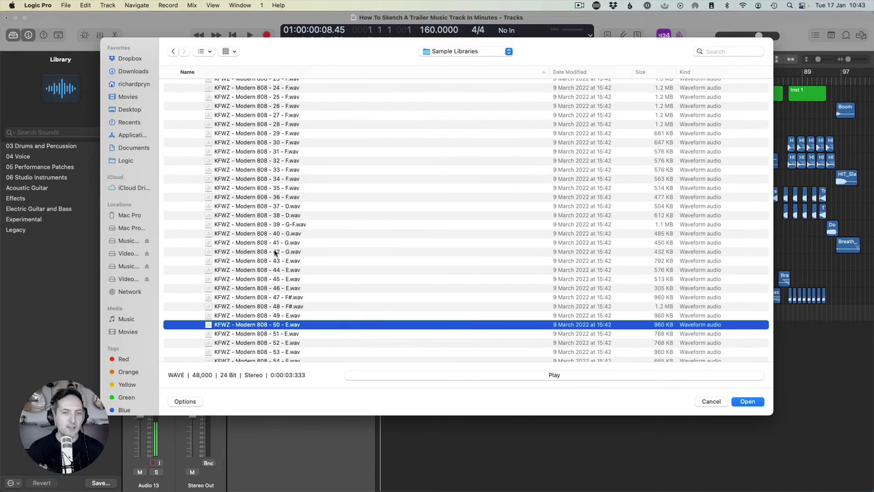
Audition KFWZ - Brass & Stabs - 12 - D#.wav from the Brass & Stabs folder
{"action": "scroll", "coordinate": [227, 235], "scroll_direction": "up", "scroll_amount": 10}
{"action": "left_click", "coordinate": [196, 149]}
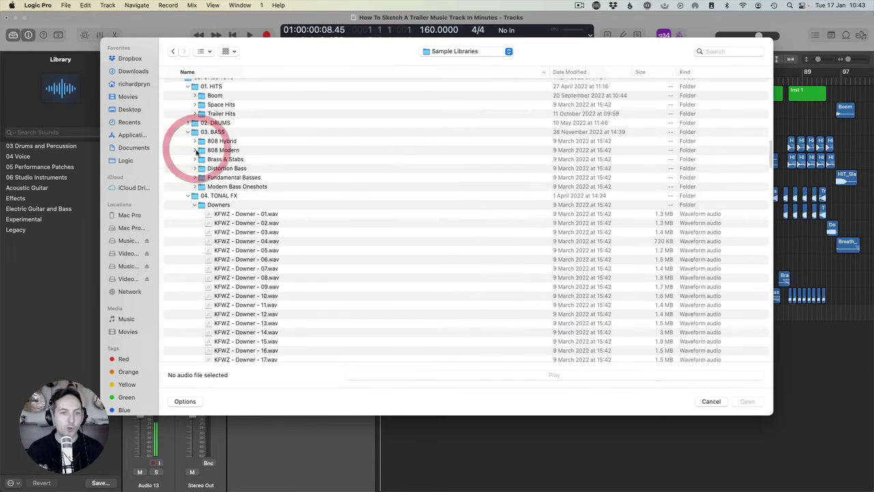
{"action": "left_click", "coordinate": [194, 159]}
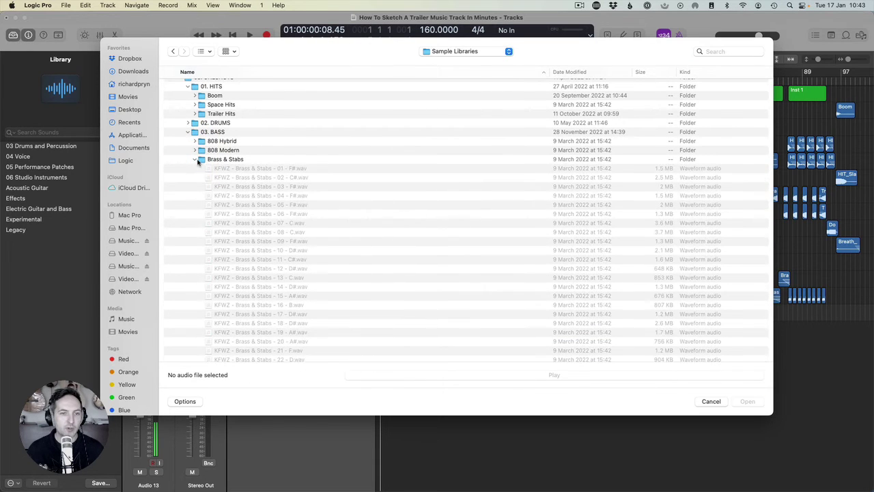
{"action": "left_click", "coordinate": [263, 269]}
{"action": "key", "text": "space"}
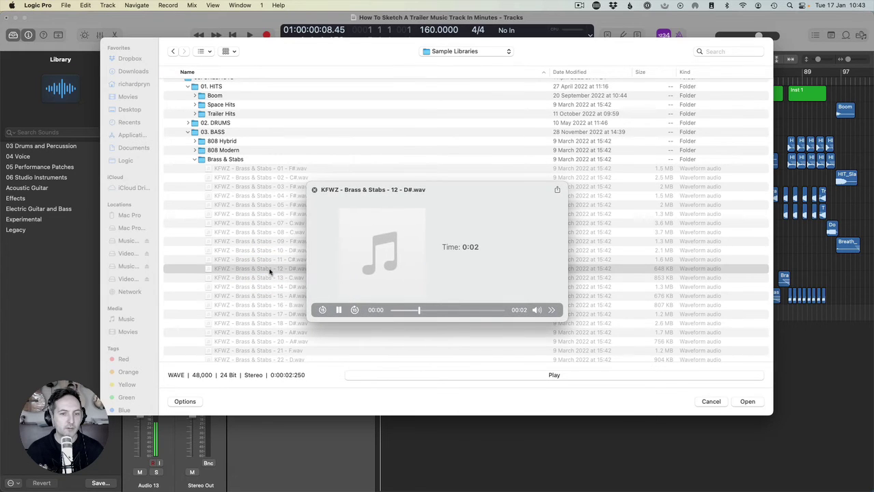
{"action": "key", "text": "space"}
Audition KFWZ - Dist Bass - 11 - D.wav from the Distortion Bass folder and import it onto the new track
{"action": "left_click", "coordinate": [195, 159]}
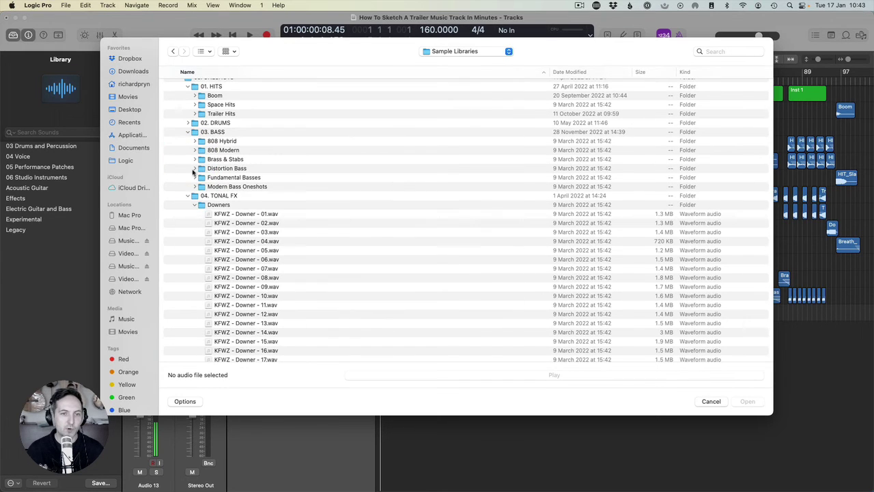
{"action": "left_click", "coordinate": [194, 168]}
{"action": "scroll", "coordinate": [240, 263], "scroll_direction": "down", "scroll_amount": 1}
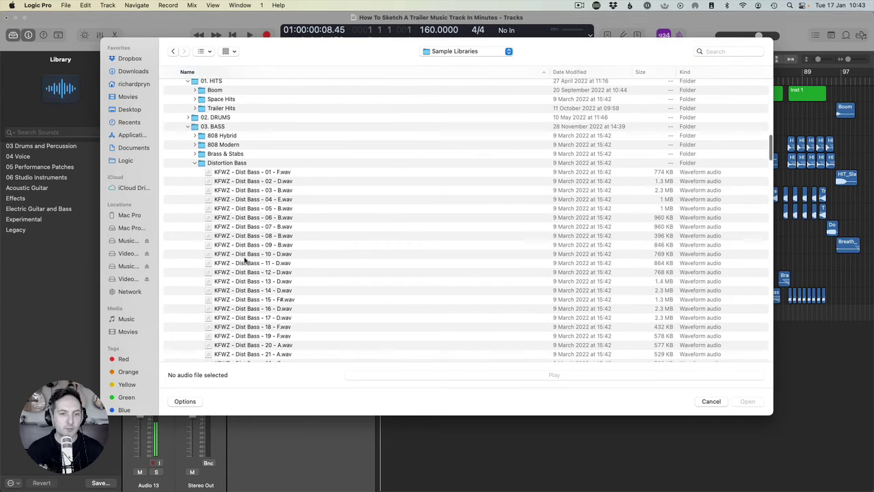
{"action": "left_click", "coordinate": [240, 263]}
{"action": "key", "text": "space"}
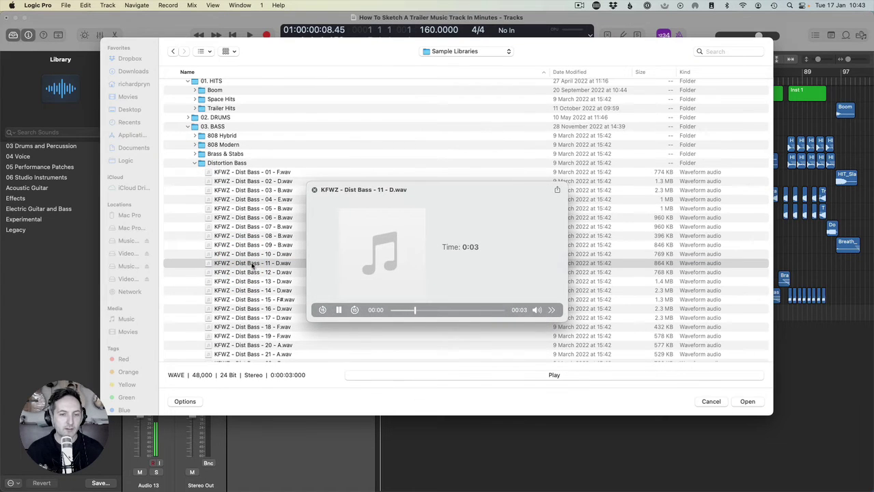
{"action": "key", "text": "space"}
{"action": "left_click", "coordinate": [747, 401]}
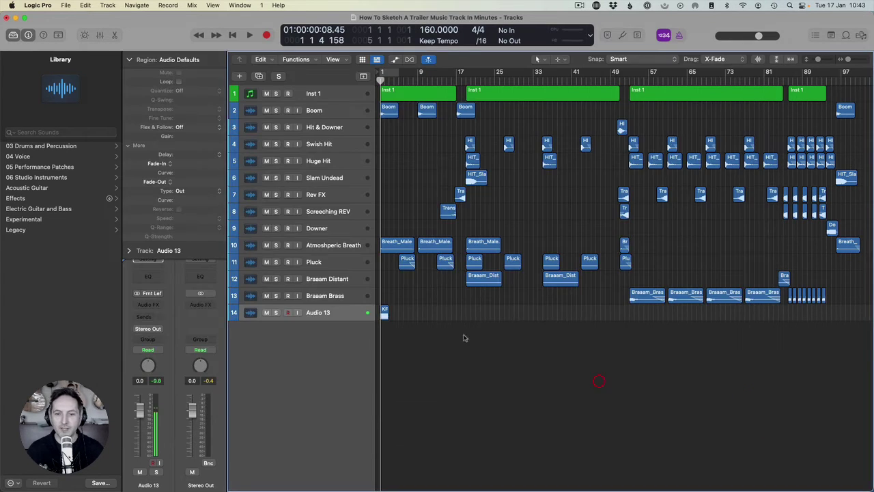
Move the Dist Bass region to bar 19 and play the arrangement from just before it
{"action": "left_click_drag", "start_coordinate": [384, 314], "coordinate": [469, 314]}
{"action": "left_click", "coordinate": [464, 82]}
{"action": "key", "text": "space"}
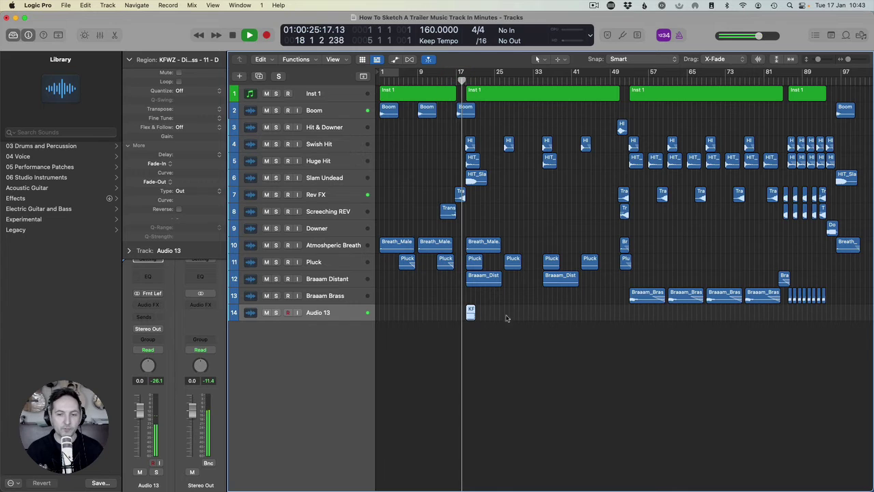
{"action": "left_click", "coordinate": [450, 311]}
{"action": "left_click", "coordinate": [428, 320]}
{"action": "key", "text": "space"}
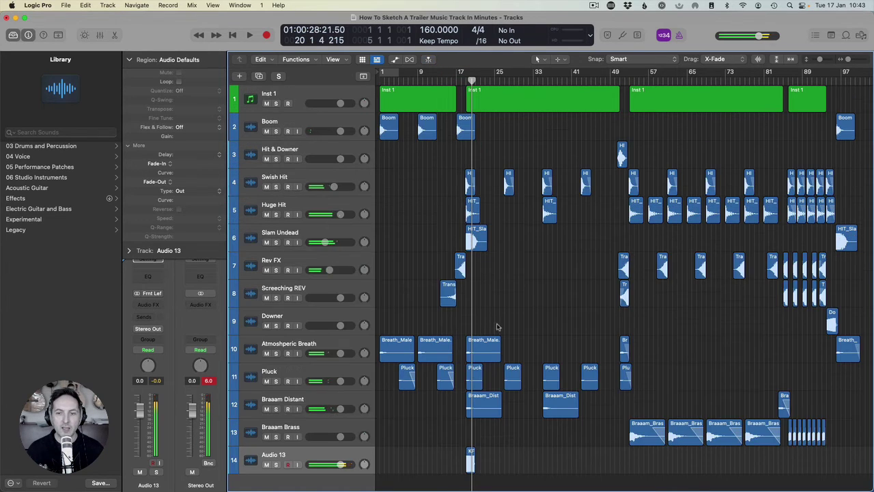
Cut off the Dist Bass region from bar 20 onwards so that it lasts one bar
{"action": "left_click", "coordinate": [472, 312]}
{"action": "key", "text": "z"}
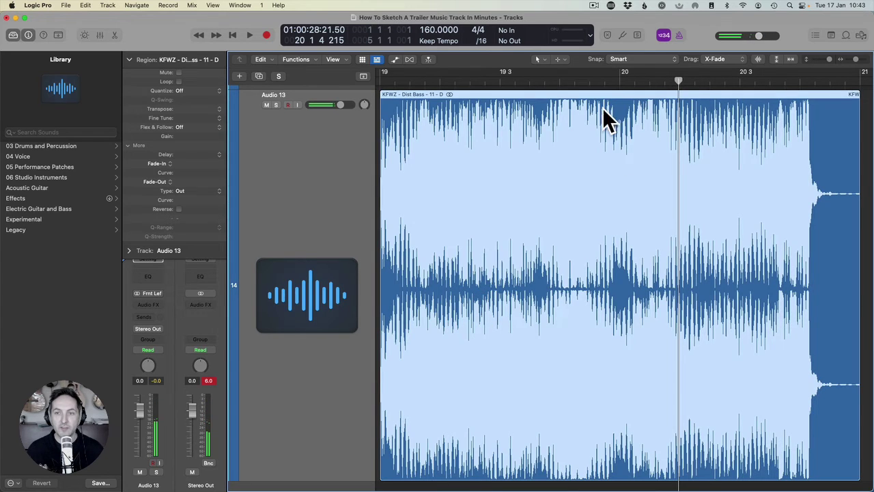
{"action": "left_click_drag", "start_coordinate": [622, 97], "coordinate": [860, 97]}
{"action": "left_click", "coordinate": [749, 125]}
{"action": "key", "text": "BackSpace"}
{"action": "key", "text": "z"}
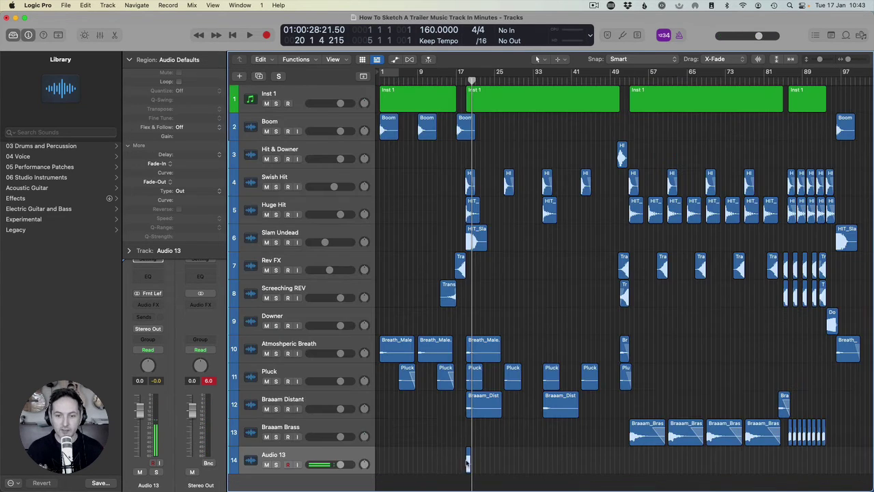
Copy the one-bar bass region every four bars from bar 19 to bar 47 and set Fade-Out to 1 on all eight regions
{"action": "left_click_drag", "start_coordinate": [468, 462], "coordinate": [545, 463]}
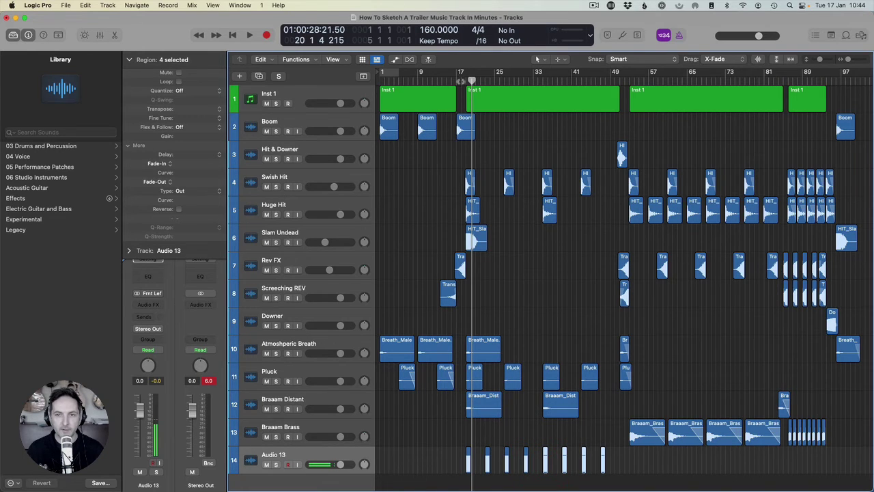
{"action": "key", "text": "space"}
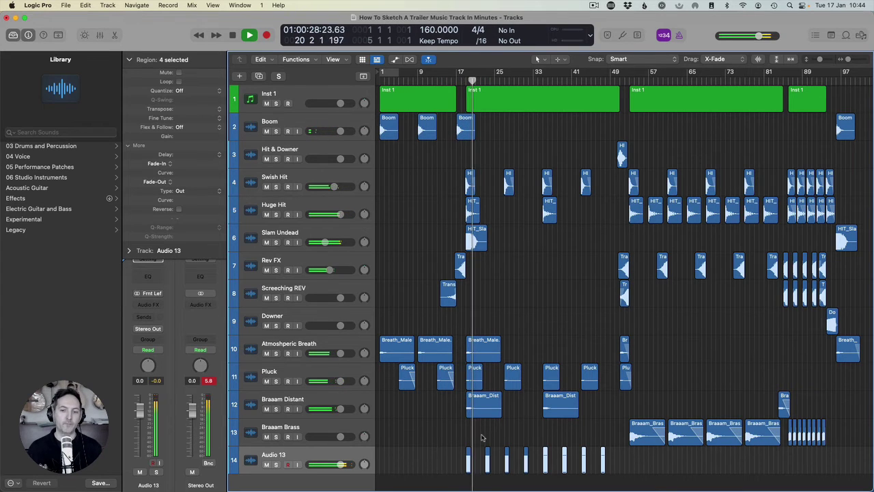
{"action": "left_click", "coordinate": [308, 453]}
{"action": "left_click", "coordinate": [193, 184]}
{"action": "left_click_drag", "start_coordinate": [194, 184], "coordinate": [194, 181]}
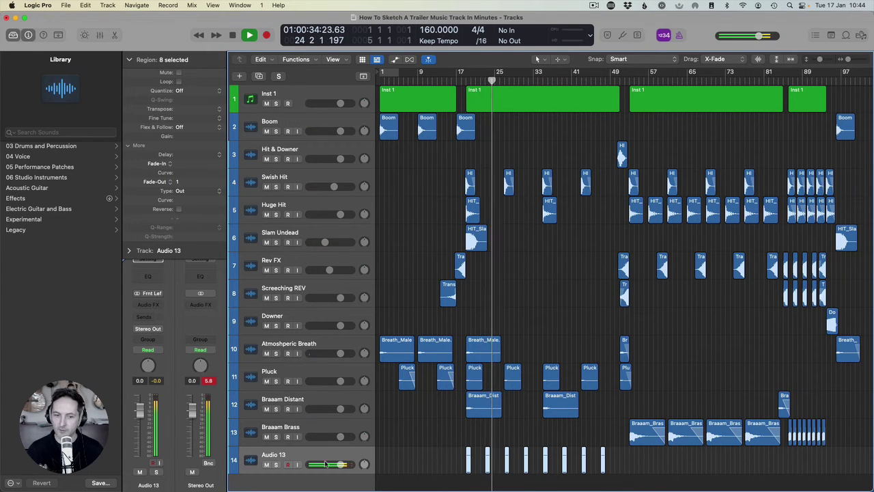
Rename the Audio 13 track as BASS and deselect its regions during playback
{"action": "double_click", "coordinate": [273, 454]}
{"action": "type", "text": "BASS"}
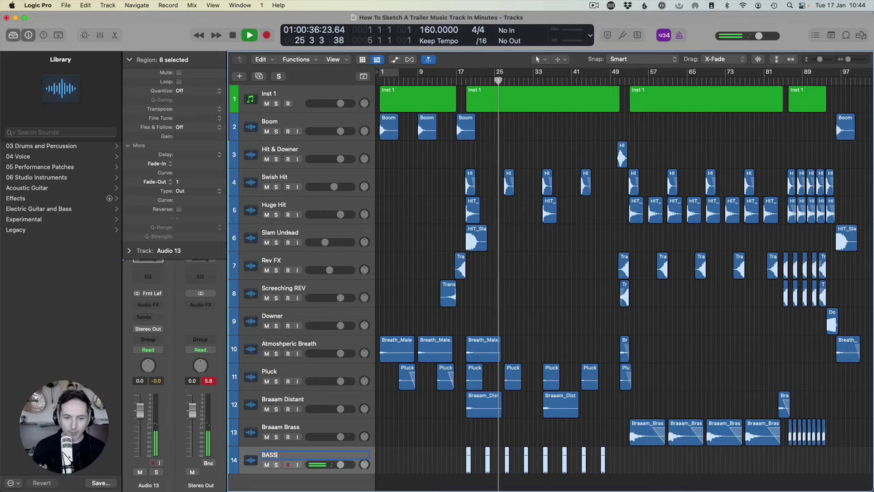
{"action": "key", "text": "Return"}
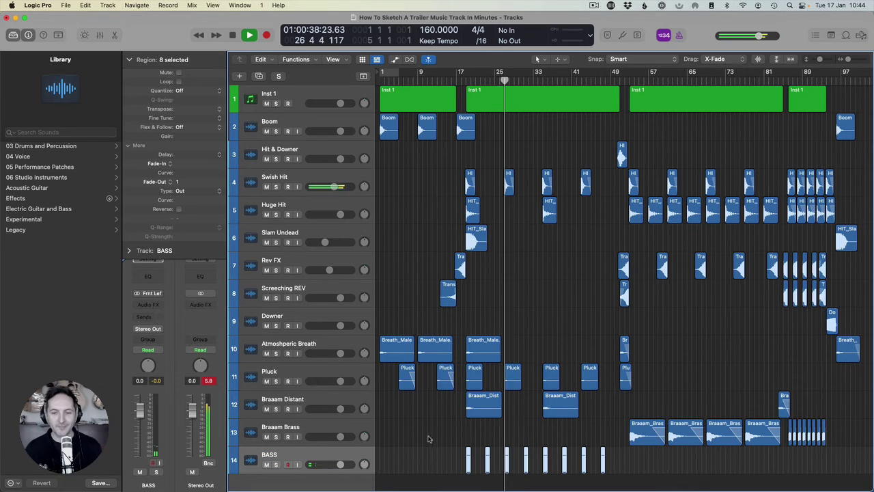
{"action": "left_click", "coordinate": [543, 240]}
{"action": "left_click", "coordinate": [527, 299]}
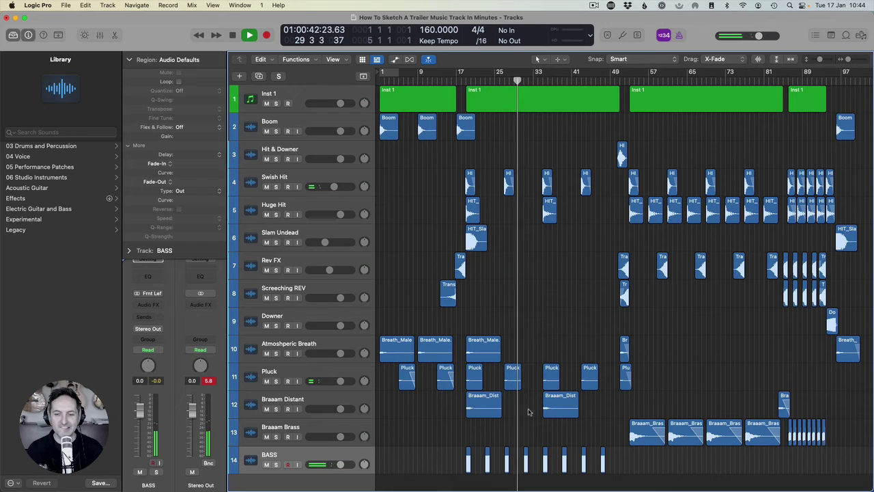
Stop playback, copy the bass regions onto every second bar from bar 53 to bar 83, and play that section
{"action": "key", "text": "space"}
{"action": "left_click_drag", "start_coordinate": [585, 465], "coordinate": [642, 462]}
{"action": "mouse_move", "coordinate": [707, 466]}
{"action": "left_mouse_down"}
{"action": "mouse_move", "coordinate": [629, 462]}
{"action": "mouse_move", "coordinate": [717, 465]}
{"action": "left_mouse_up"}
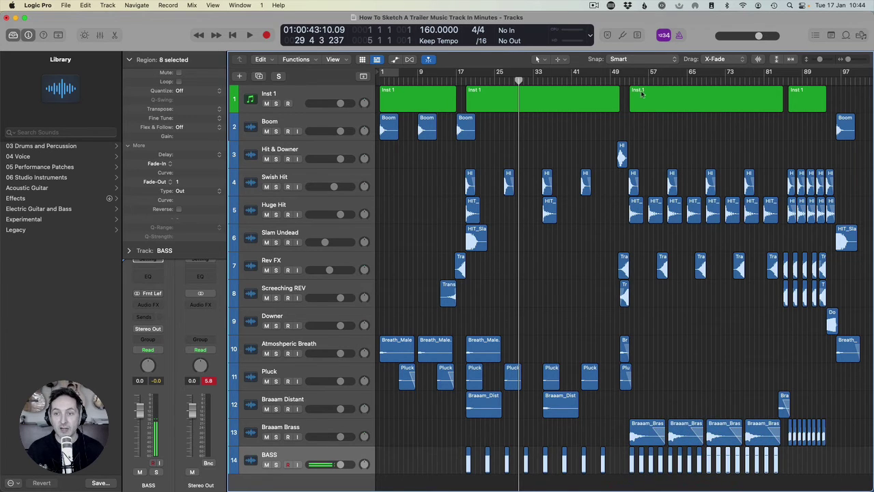
{"action": "key", "text": "space"}
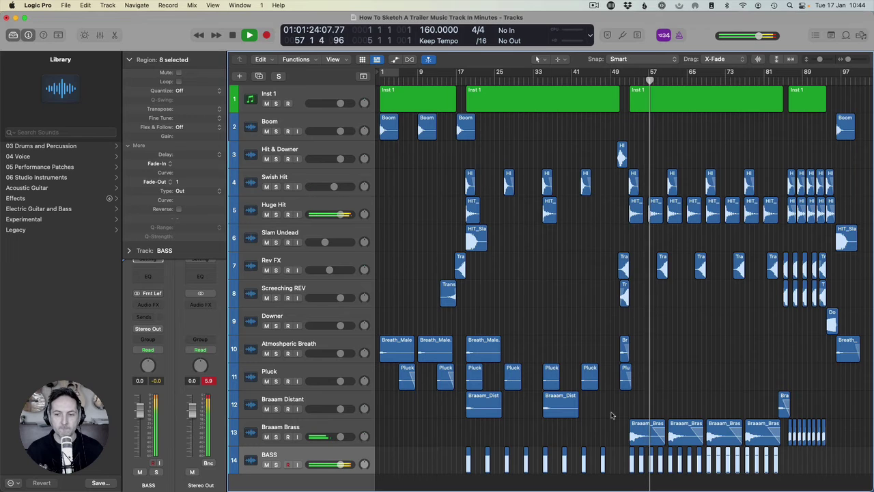
Stop playback, add a second Kontakt instrument track below the BASS track, and open its Kontakt instrument
{"action": "key", "text": "space"}
{"action": "left_click", "coordinate": [308, 102]}
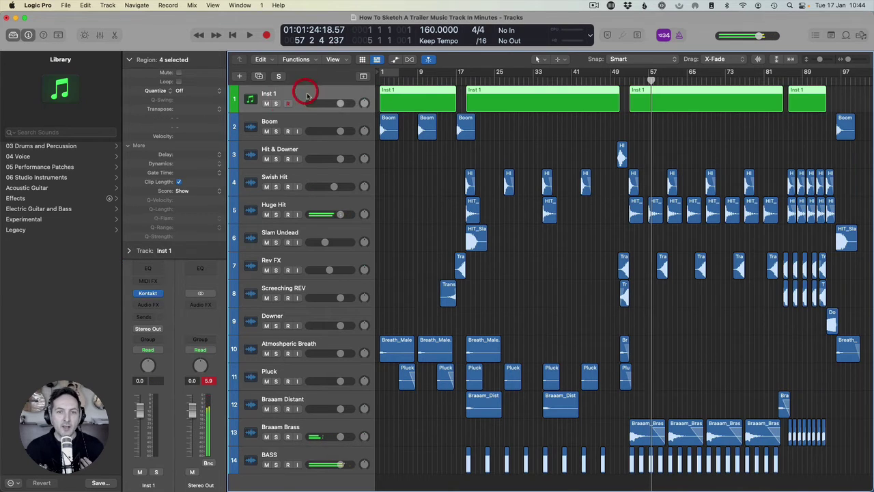
{"action": "double_click", "coordinate": [278, 483]}
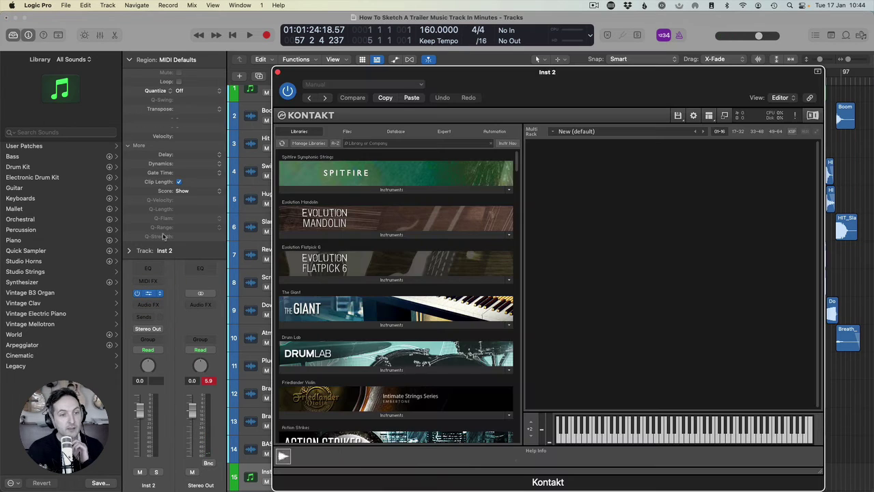
{"action": "left_click", "coordinate": [149, 295]}
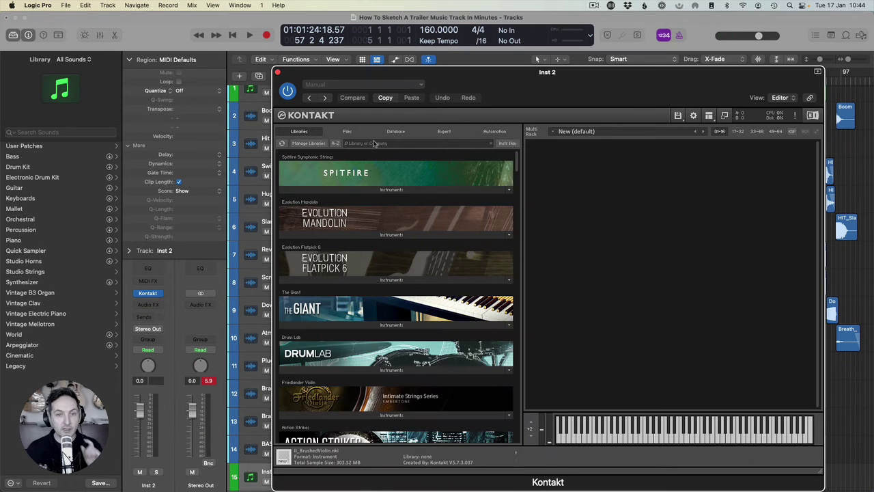
Search the Kontakt libraries for "fer", load Ferrum - Free Edition.nki, and close the instrument window
{"action": "left_click", "coordinate": [375, 142]}
{"action": "type", "text": "fer"}
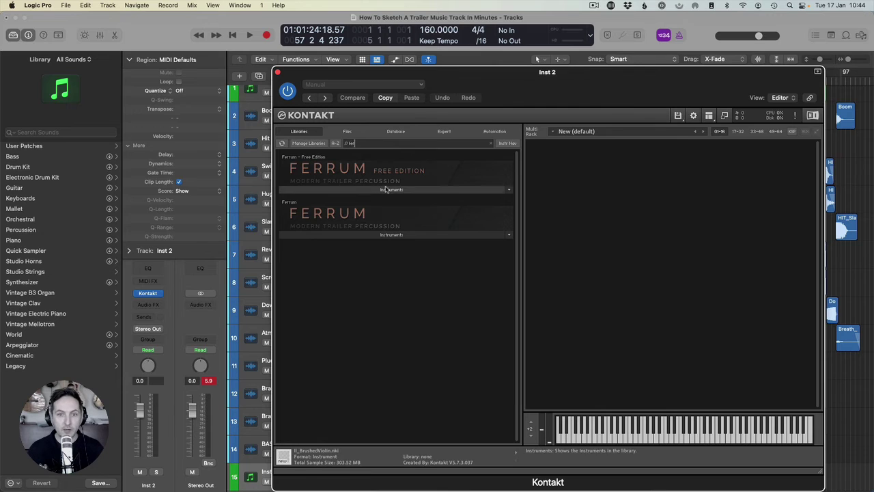
{"action": "left_click", "coordinate": [386, 190]}
{"action": "left_click", "coordinate": [324, 201]}
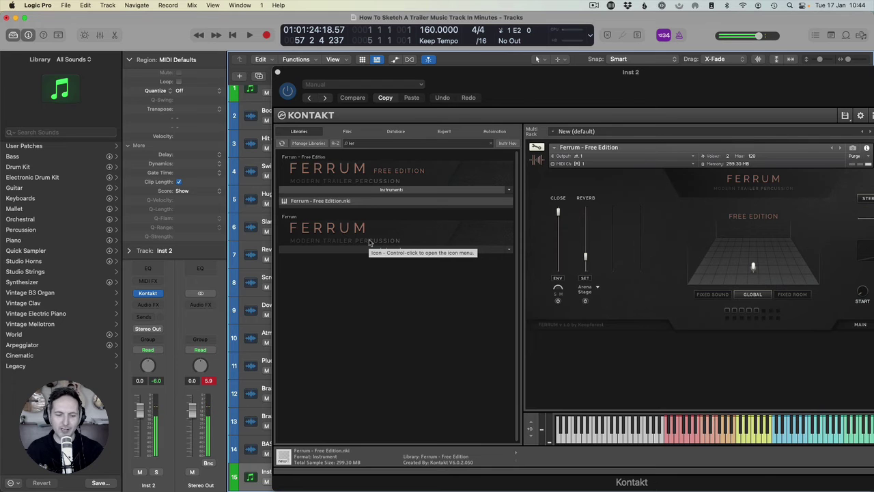
{"action": "left_click", "coordinate": [278, 73]}
Record a short percussion pattern on the Inst 2 track around bar 53, starting from the playhead at bar 53
{"action": "left_click", "coordinate": [629, 81]}
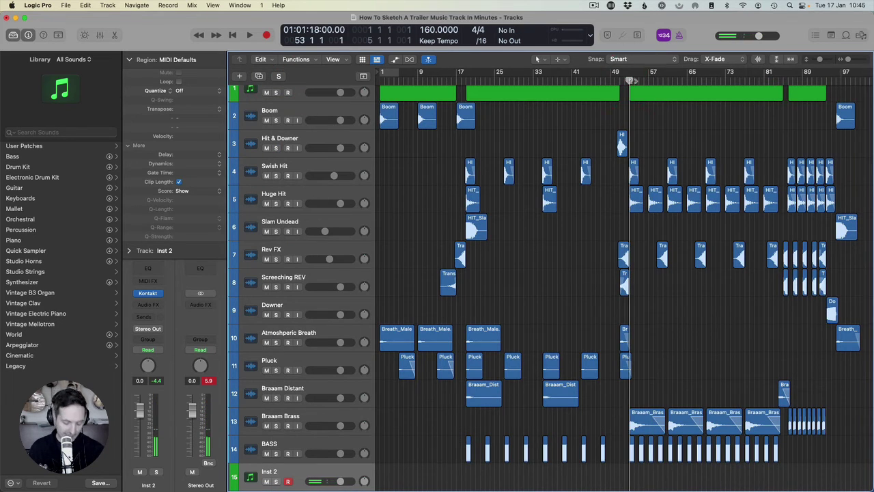
{"action": "key", "text": "space"}
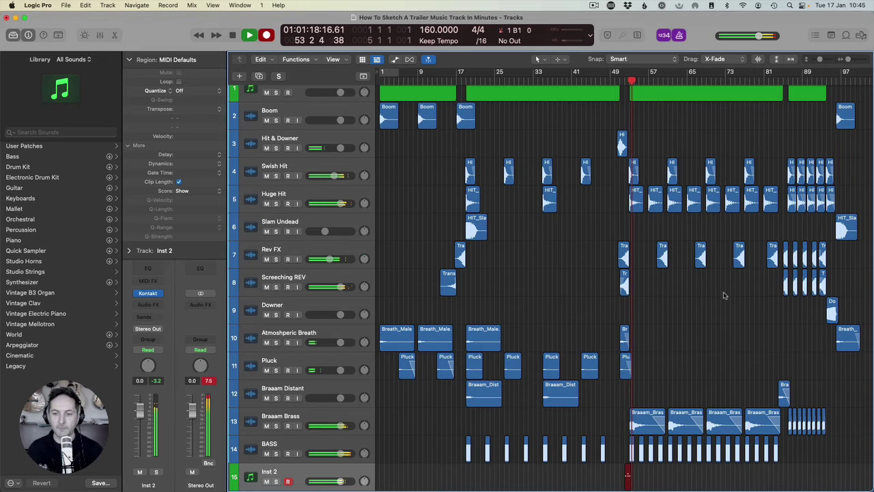
{"action": "key", "text": "space"}
Open the recorded Inst 2 region in the Piano Roll and quantize all its notes to 1/16 Note
{"action": "left_click", "coordinate": [625, 470]}
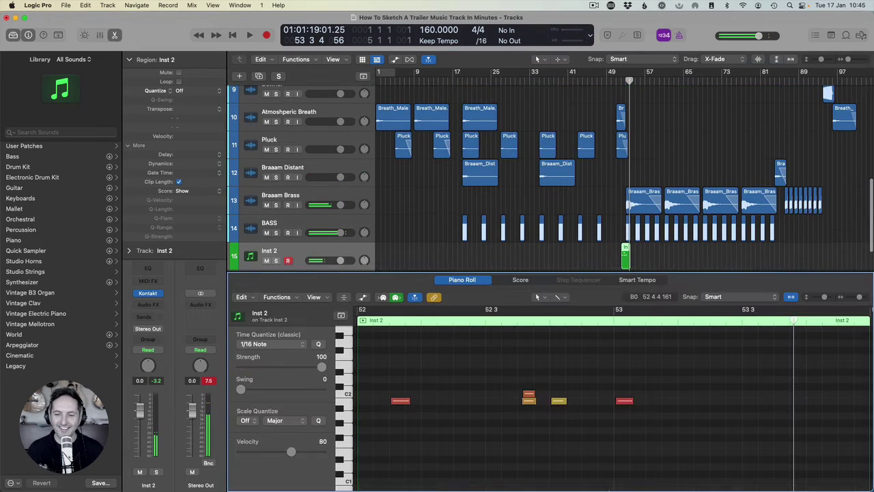
{"action": "key", "text": "super+a"}
{"action": "key", "text": "q"}
{"action": "left_click", "coordinate": [549, 380]}
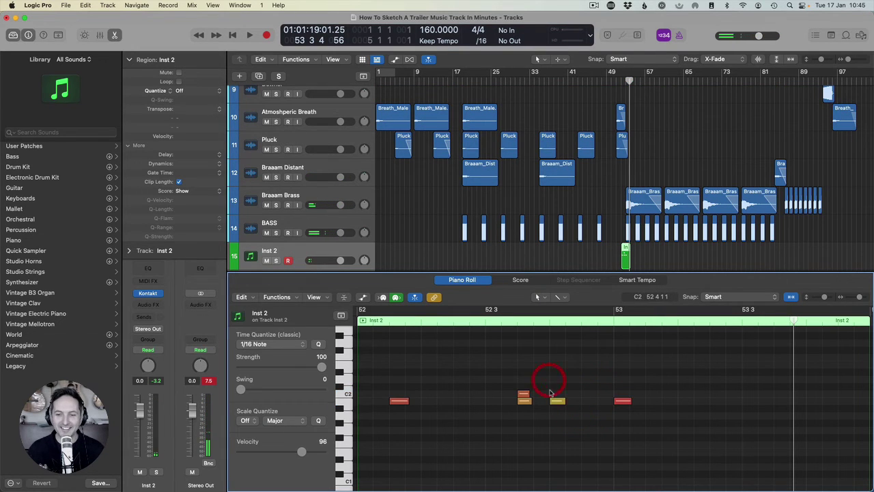
Rearrange the five percussion notes on B1 to start at bar 52, its beat 3, the following two eighths, and bar 53, and audition them
{"action": "left_click_drag", "start_coordinate": [522, 393], "coordinate": [494, 394]}
{"action": "scroll", "coordinate": [496, 395], "scroll_direction": "left", "scroll_amount": 4}
{"action": "left_click_drag", "start_coordinate": [635, 395], "coordinate": [634, 400]}
{"action": "key", "text": "space"}
{"action": "key", "text": "space"}
{"action": "left_click_drag", "start_coordinate": [544, 400], "coordinate": [511, 401]}
{"action": "double_click", "coordinate": [488, 324]}
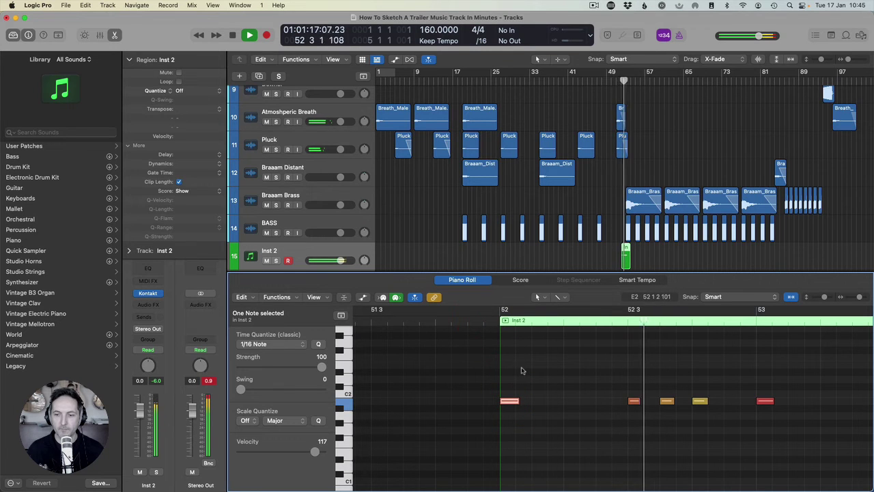
{"action": "key", "text": "space"}
Close the note editor and copy the two-bar percussion region to bars 56, 60 and 64, checking the spacing during playback
{"action": "key", "text": "p"}
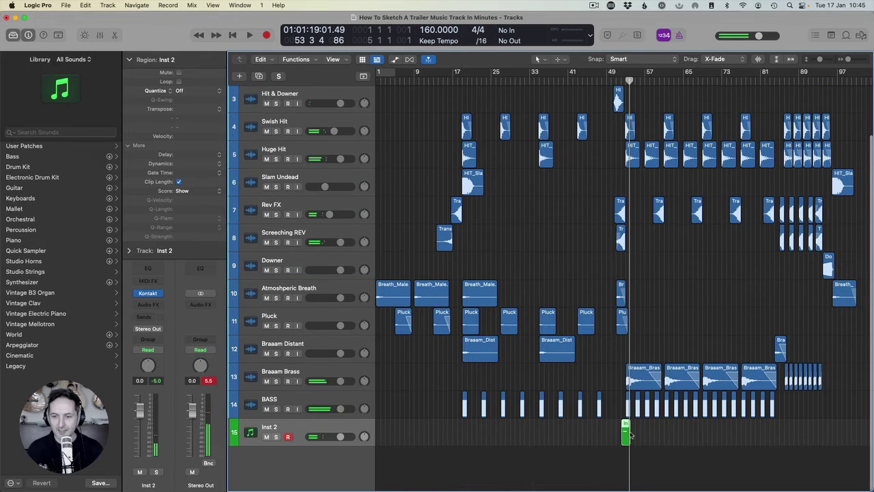
{"action": "left_click_drag", "start_coordinate": [624, 431], "coordinate": [639, 431]}
{"action": "key", "text": "space"}
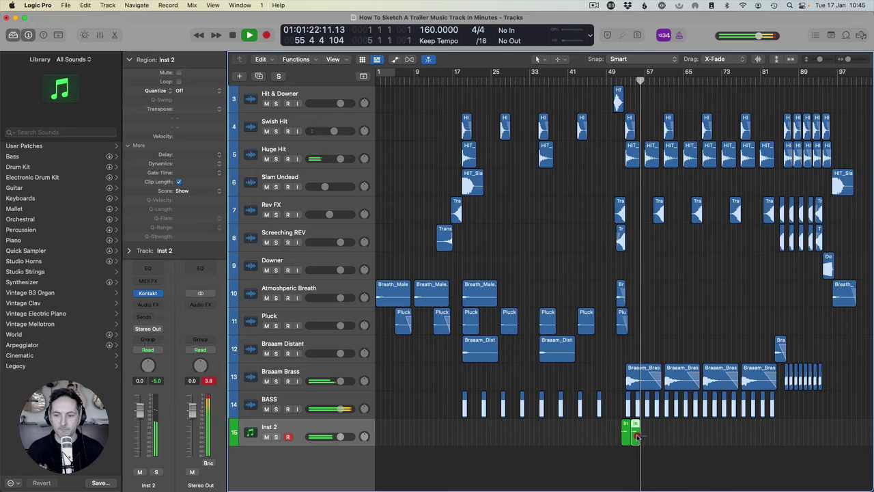
{"action": "left_click_drag", "start_coordinate": [636, 434], "coordinate": [660, 434]}
{"action": "key", "text": "space"}
{"action": "key", "text": "space"}
{"action": "key", "text": "space"}
{"action": "left_click", "coordinate": [689, 295]}
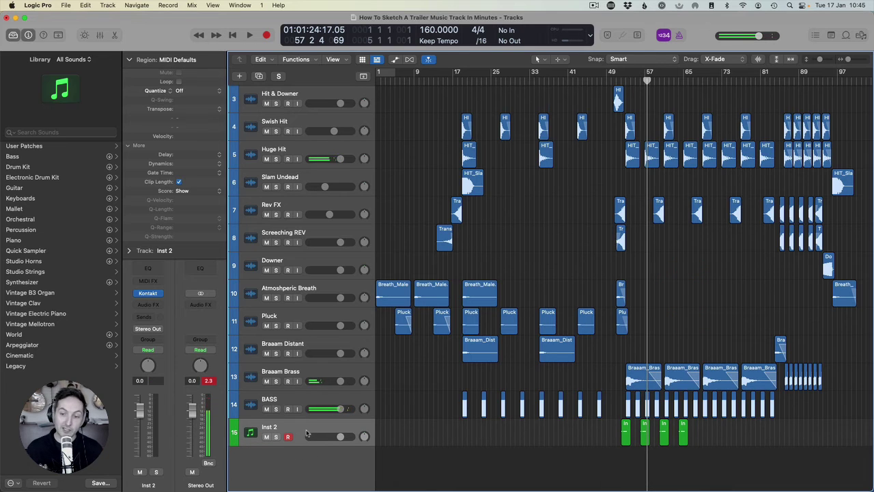
Play the section, copy the four percussion regions onto bars 68 to 80, and rename the Inst 2 track as Ferrum
{"action": "key", "text": "space"}
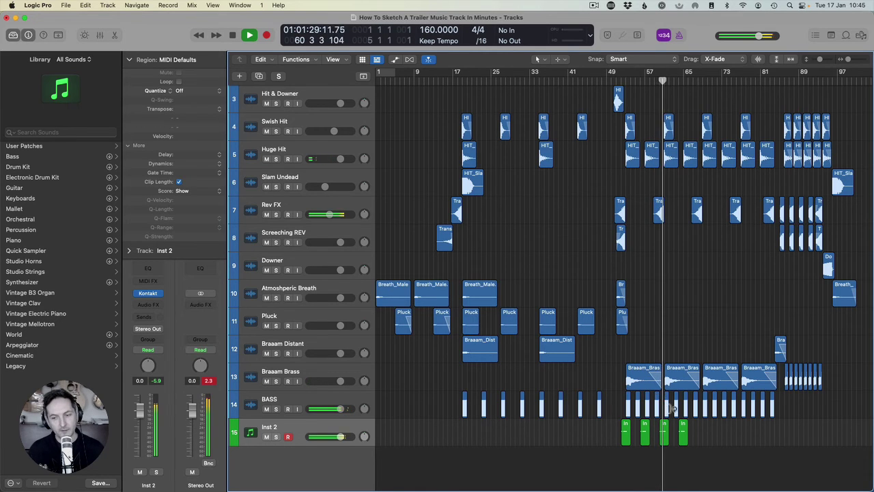
{"action": "key", "text": "space"}
{"action": "mouse_move", "coordinate": [704, 436]}
{"action": "left_mouse_down"}
{"action": "mouse_move", "coordinate": [622, 430]}
{"action": "mouse_move", "coordinate": [697, 432]}
{"action": "left_mouse_up"}
{"action": "double_click", "coordinate": [285, 427]}
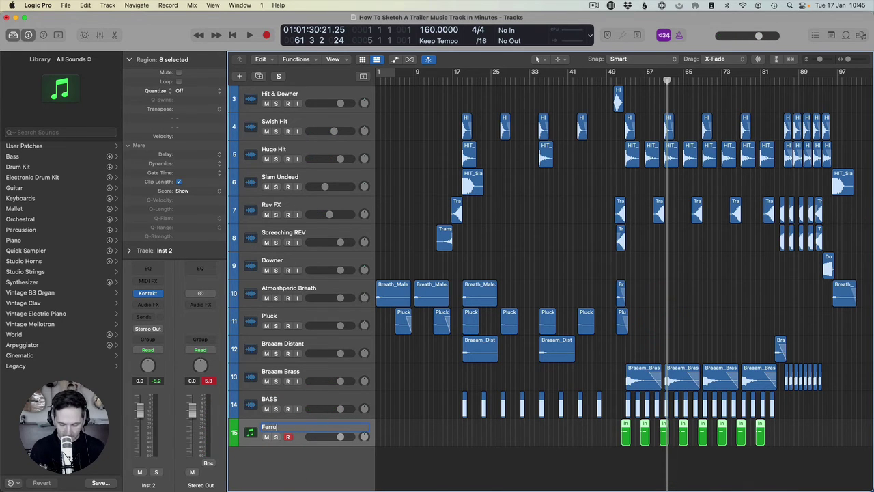
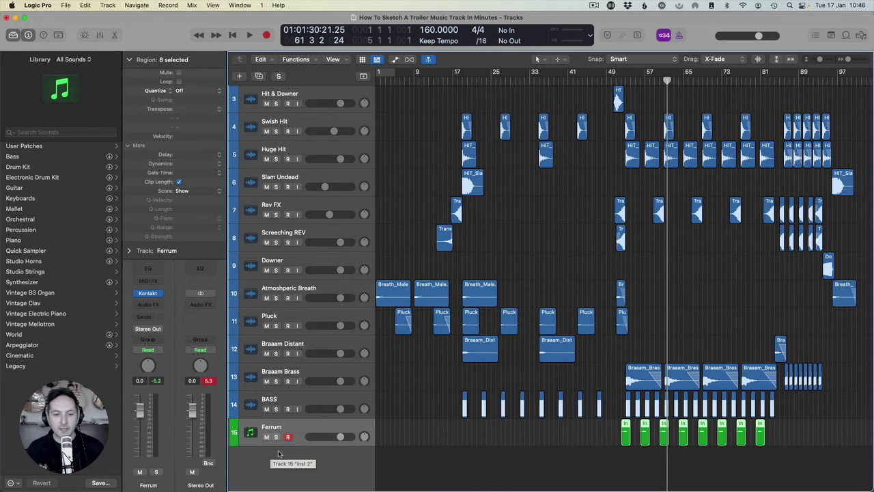
Add another Kontakt track below Ferrum and browse the Jaeger library to its 07 Strings - Full Ens patches
{"action": "double_click", "coordinate": [278, 452]}
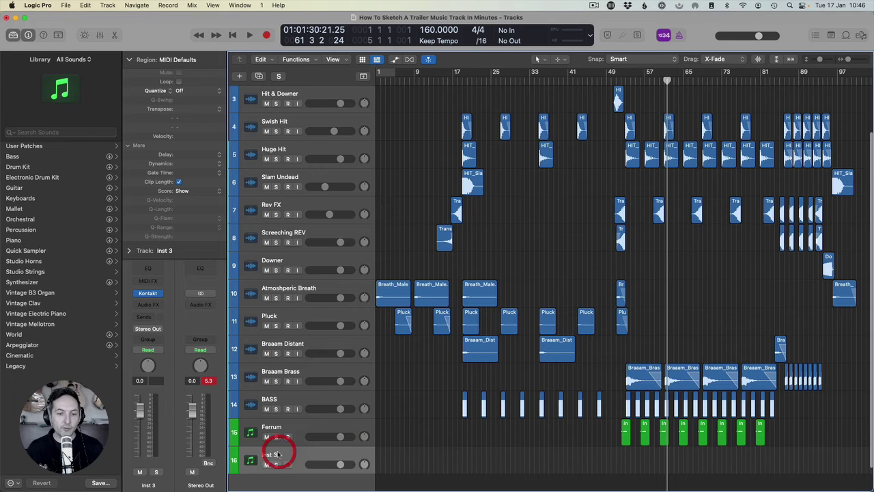
{"action": "left_click", "coordinate": [152, 295]}
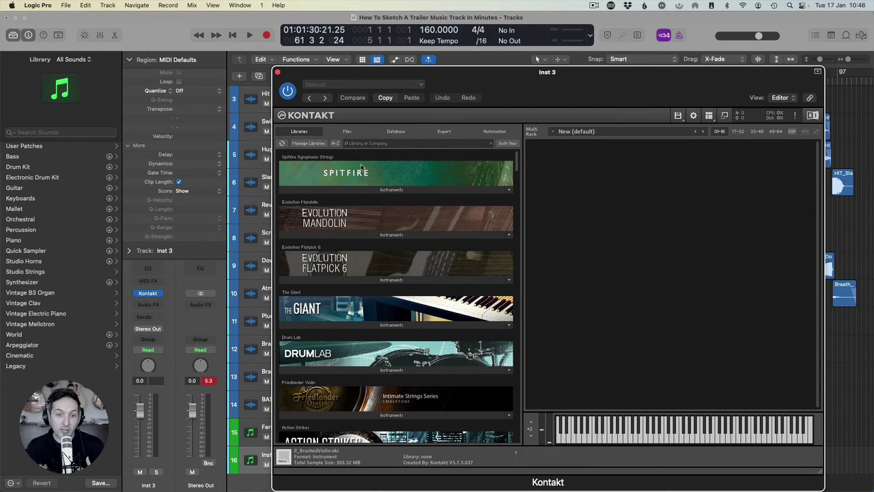
{"action": "type", "text": "jae"}
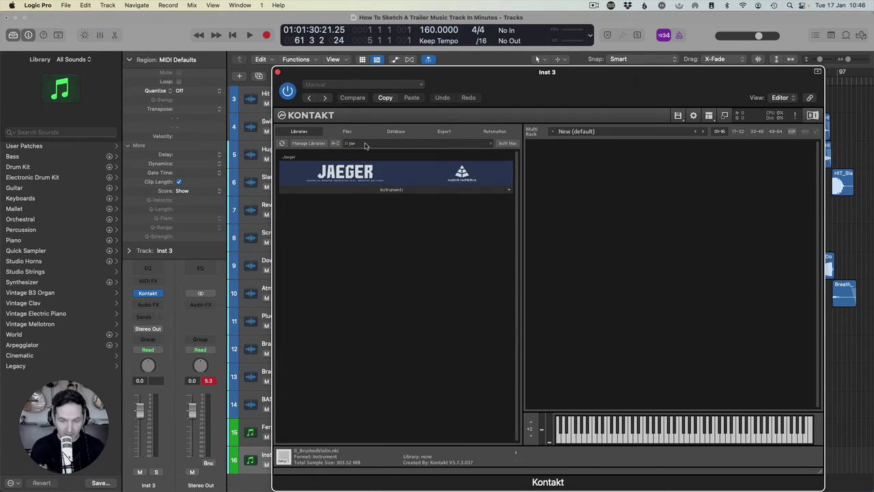
{"action": "left_click", "coordinate": [390, 189]}
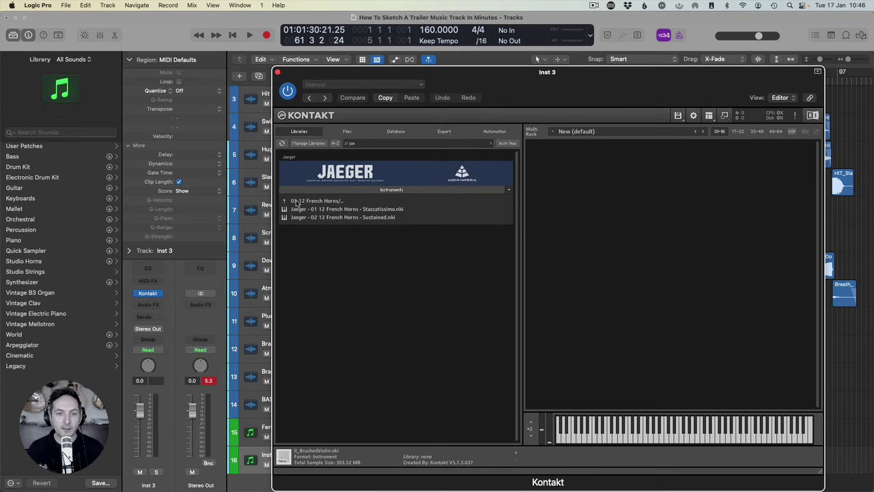
{"action": "left_click", "coordinate": [304, 203]}
{"action": "left_click", "coordinate": [307, 203]}
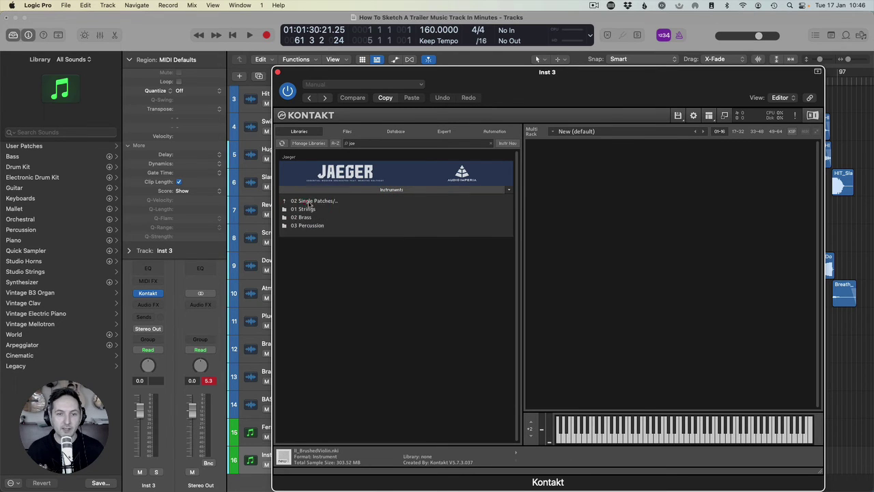
{"action": "left_click", "coordinate": [306, 209]}
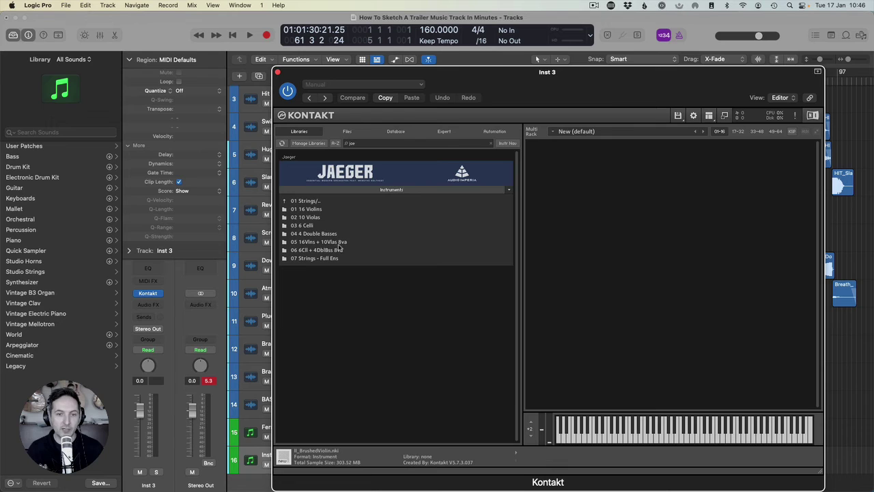
{"action": "left_click", "coordinate": [312, 258]}
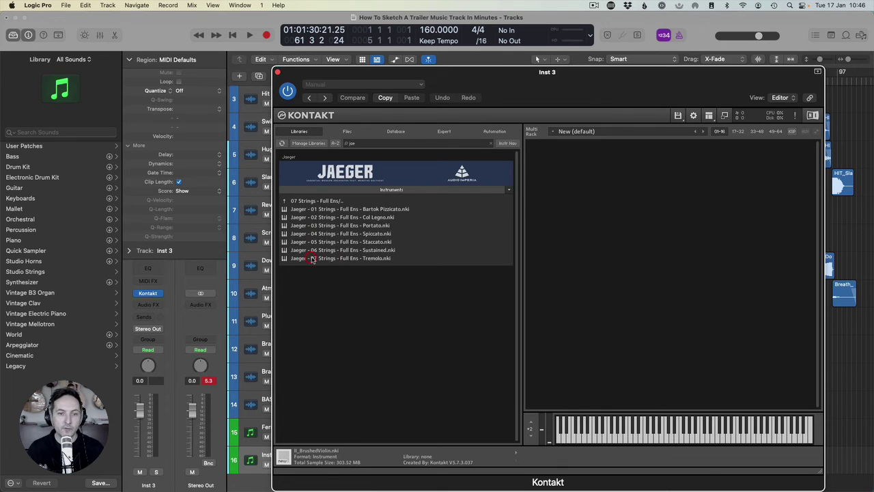
Load Jaeger - 04 Strings - Full Ens - Spiccato, turn on its Tight option, and close the instrument window
{"action": "left_click", "coordinate": [363, 235]}
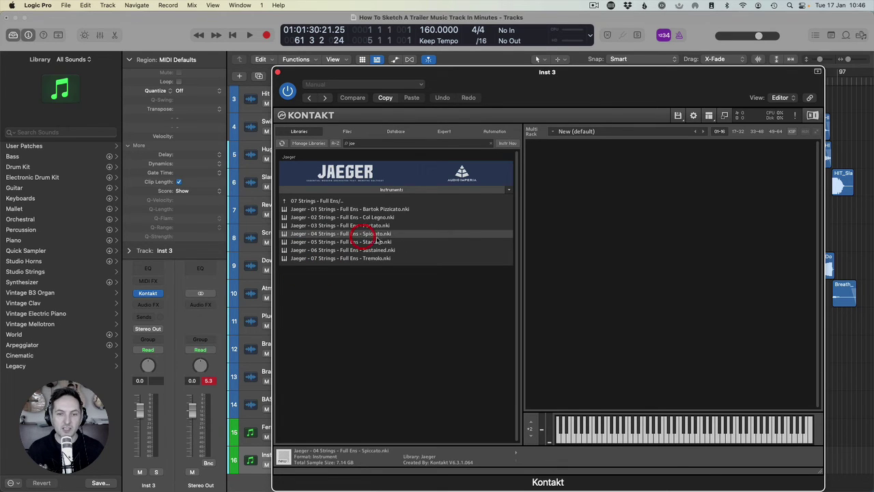
{"action": "left_click_drag", "start_coordinate": [535, 234], "coordinate": [536, 234]}
{"action": "left_click_drag", "start_coordinate": [576, 71], "coordinate": [371, 74]}
{"action": "left_click", "coordinate": [621, 318]}
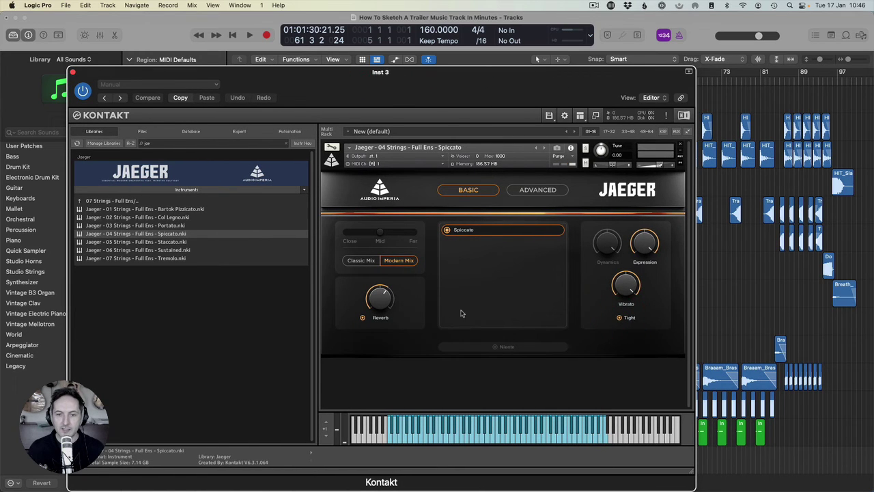
{"action": "left_click", "coordinate": [72, 72]}
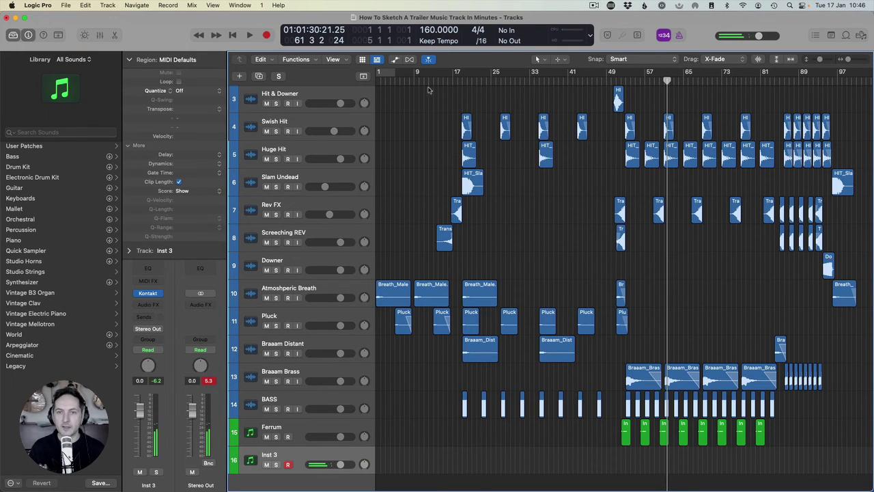
Record a four-bar spiccato string ostinato on the Inst 3 track from bar 53
{"action": "left_click", "coordinate": [626, 81]}
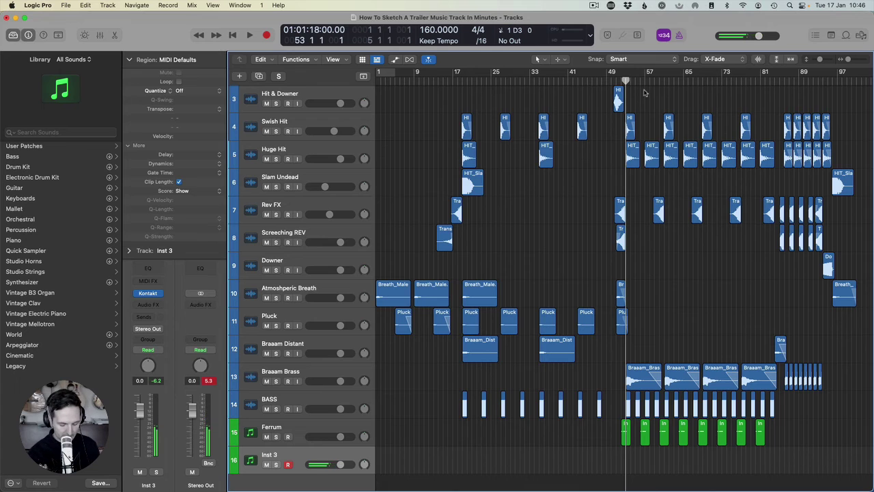
{"action": "key", "text": "space"}
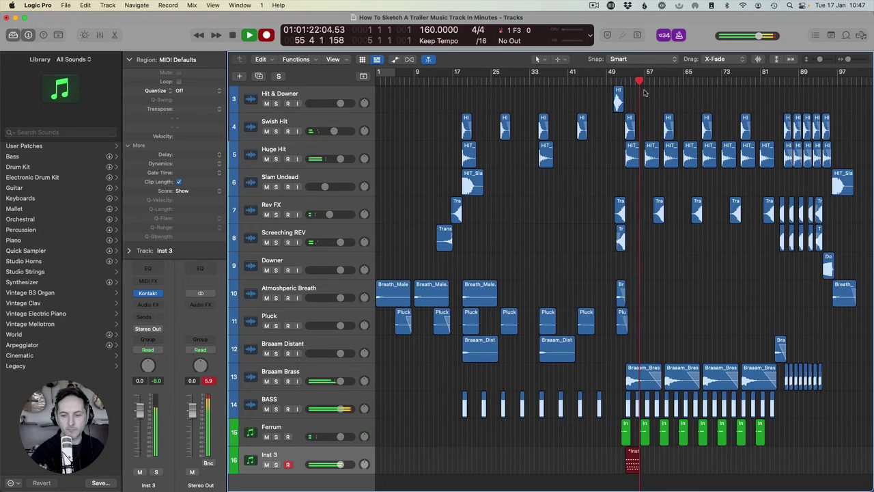
{"action": "key", "text": "space"}
Open the string region in the Piano Roll and raise the C4 note on beat 3 of bar 56 to C#4
{"action": "double_click", "coordinate": [634, 469]}
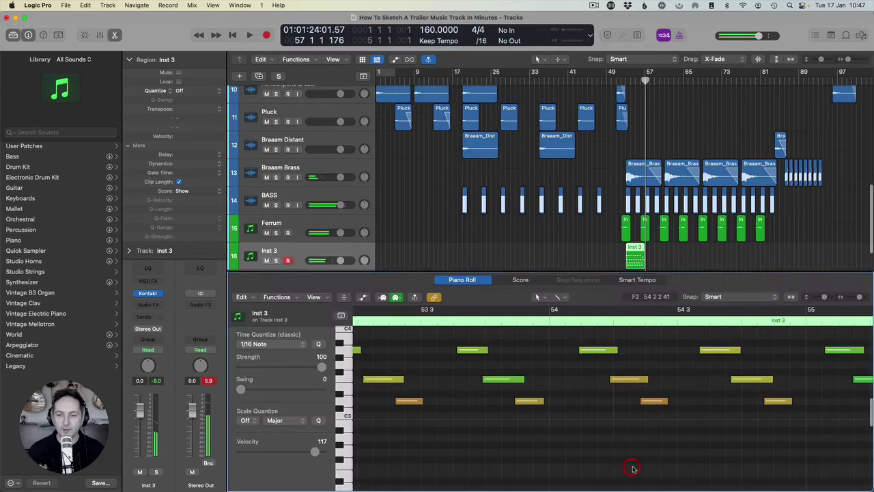
{"action": "left_click", "coordinate": [571, 431]}
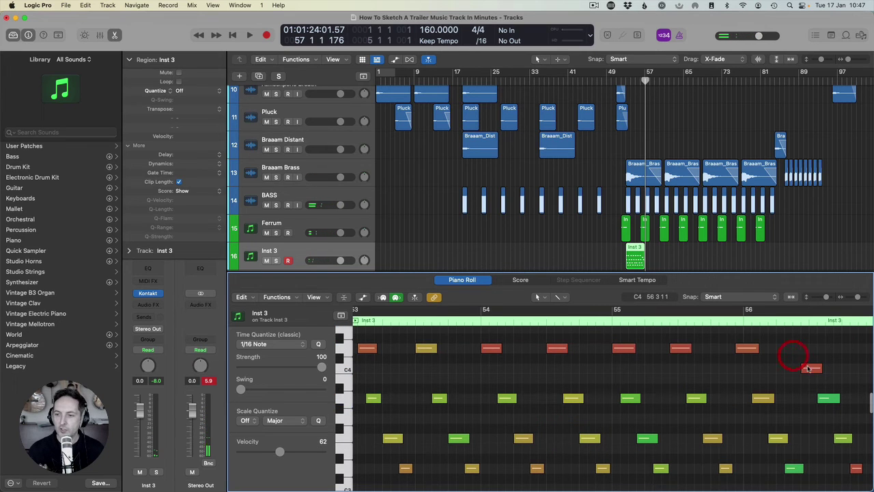
{"action": "left_click_drag", "start_coordinate": [808, 369], "coordinate": [810, 358]}
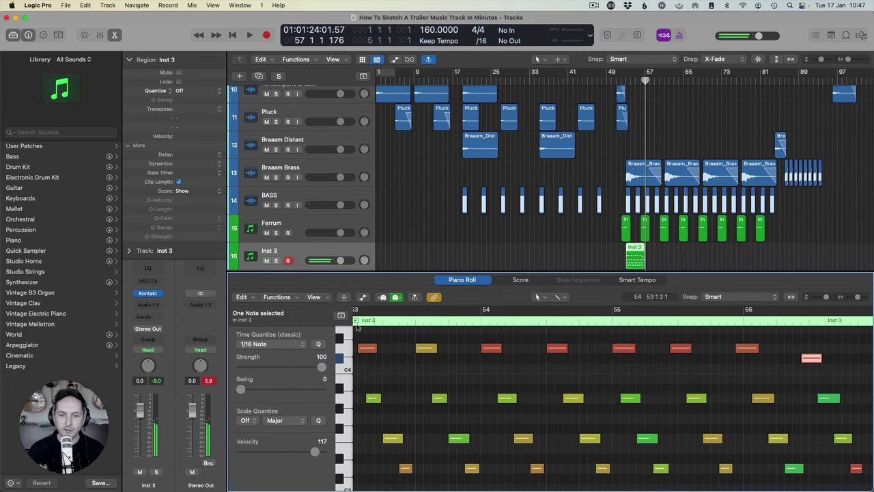
Quantize all the string notes to 1/8 Note, play the region from bar 53, and close the note editor
{"action": "double_click", "coordinate": [357, 322]}
{"action": "left_click", "coordinate": [391, 371]}
{"action": "key", "text": "super+a"}
{"action": "left_click", "coordinate": [270, 344]}
{"action": "left_click", "coordinate": [269, 325]}
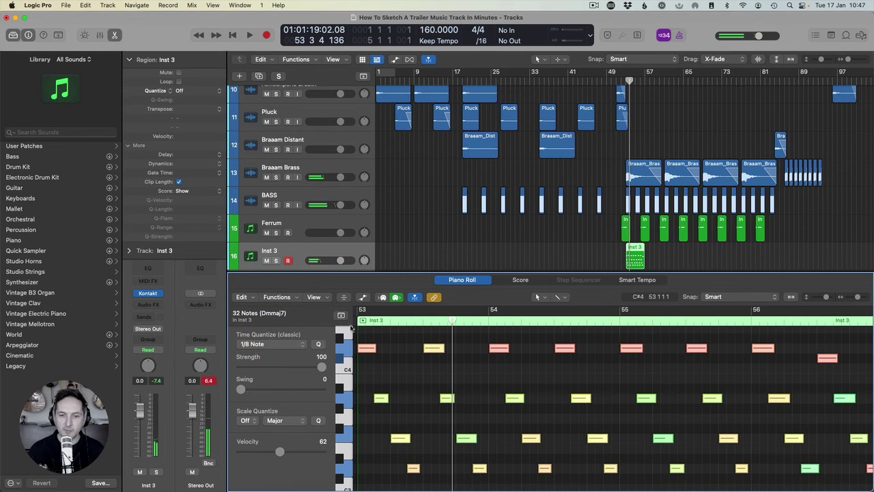
{"action": "left_click", "coordinate": [355, 321]}
{"action": "key", "text": "space"}
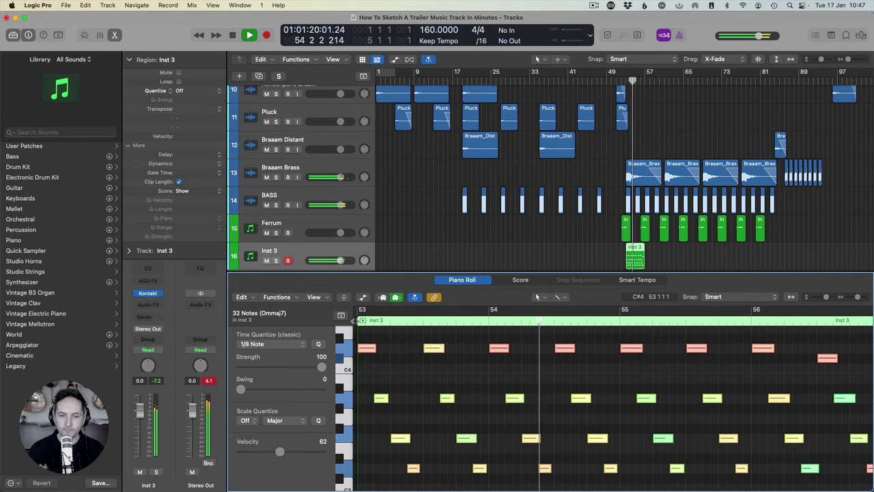
{"action": "key", "text": "p"}
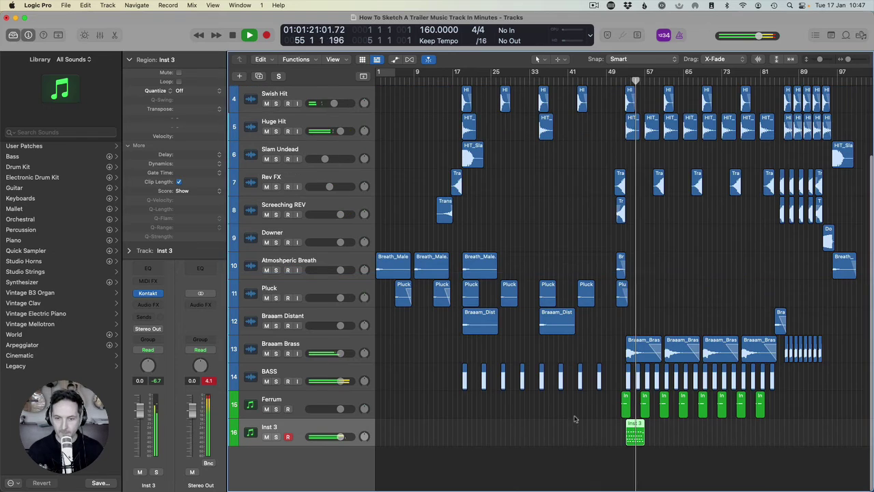
{"action": "key", "text": "space"}
Open the Inst 3 string region in the Piano Roll and raise all its notes by one octave
{"action": "mouse_move", "coordinate": [635, 432]}
{"action": "left_mouse_down"}
{"action": "mouse_move", "coordinate": [475, 432]}
{"action": "mouse_move", "coordinate": [635, 437]}
{"action": "left_mouse_up"}
{"action": "double_click", "coordinate": [636, 437]}
{"action": "left_click", "coordinate": [467, 419]}
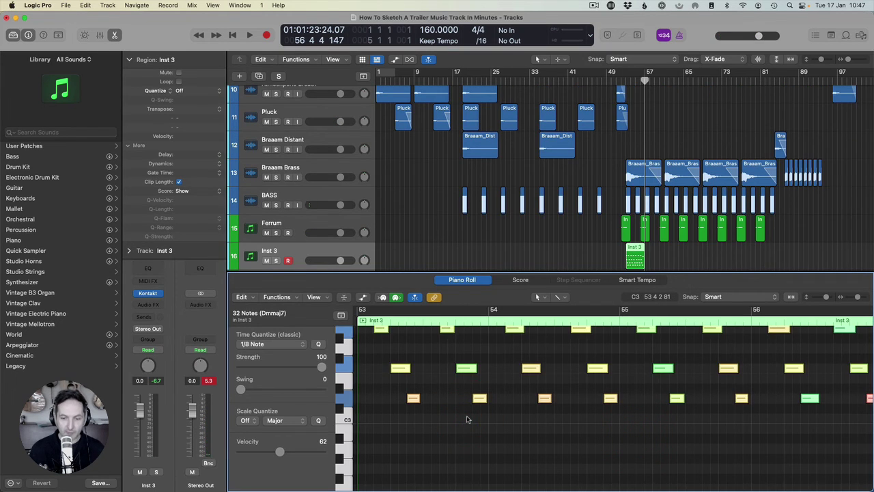
{"action": "key", "text": "alt+shift+Up"}
{"action": "left_click", "coordinate": [467, 419]}
{"action": "key", "text": "z"}
{"action": "scroll", "coordinate": [475, 408], "scroll_direction": "down", "scroll_amount": 3}
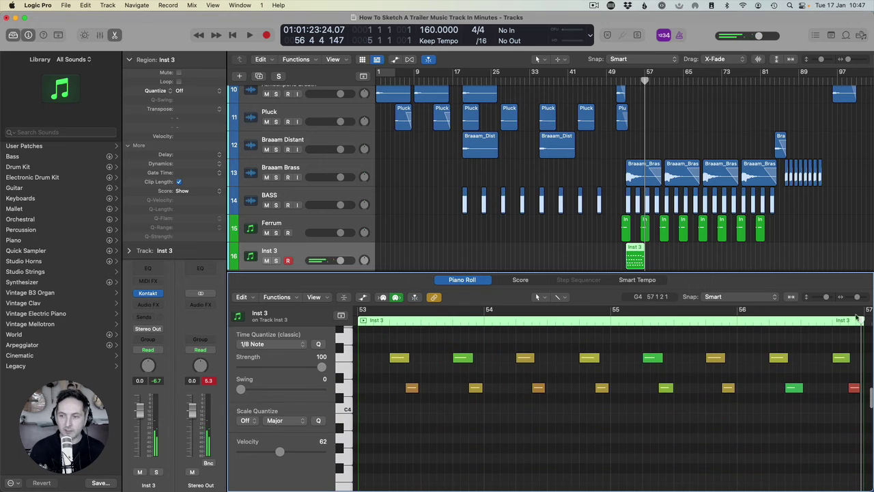
Copy the first D5 note of bar 53 down to D2 at the start of the same bar
{"action": "left_click_drag", "start_coordinate": [825, 298], "coordinate": [819, 297]}
{"action": "left_click", "coordinate": [387, 391]}
{"action": "left_click", "coordinate": [367, 437]}
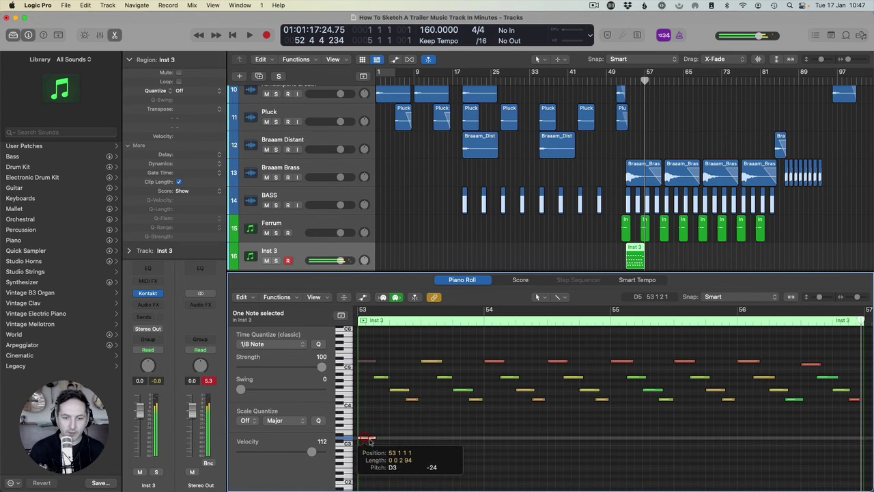
{"action": "scroll", "coordinate": [375, 440], "scroll_direction": "down", "scroll_amount": 3}
{"action": "key", "text": "alt+shift+Down"}
{"action": "key", "text": "alt+shift+Down"}
{"action": "key", "text": "alt+shift+Up"}
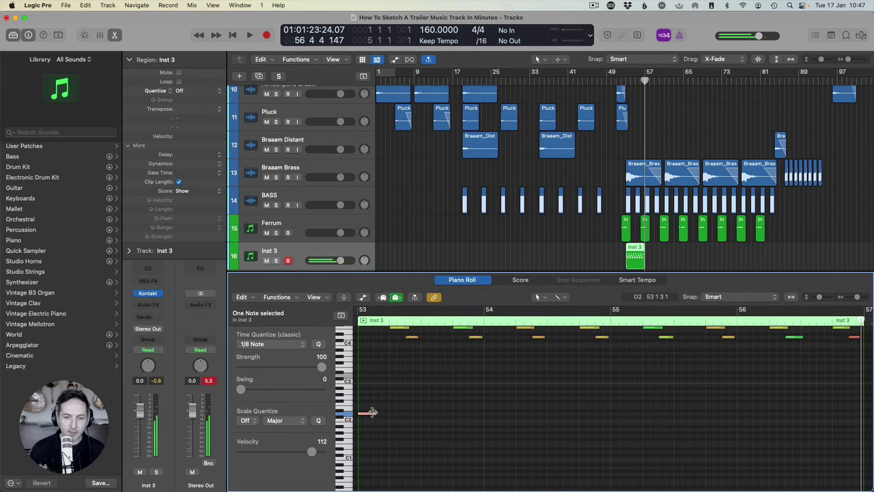
Build an eighth-note D pulse in octaves D1 to D3 across bars 53–56, with D# on beat 3 of each bar, and play it
{"action": "left_click_drag", "start_coordinate": [371, 412], "coordinate": [423, 411]}
{"action": "left_click_drag", "start_coordinate": [508, 425], "coordinate": [486, 470]}
{"action": "left_click", "coordinate": [360, 320]}
{"action": "left_click_drag", "start_coordinate": [362, 389], "coordinate": [741, 389]}
{"action": "key", "text": "space"}
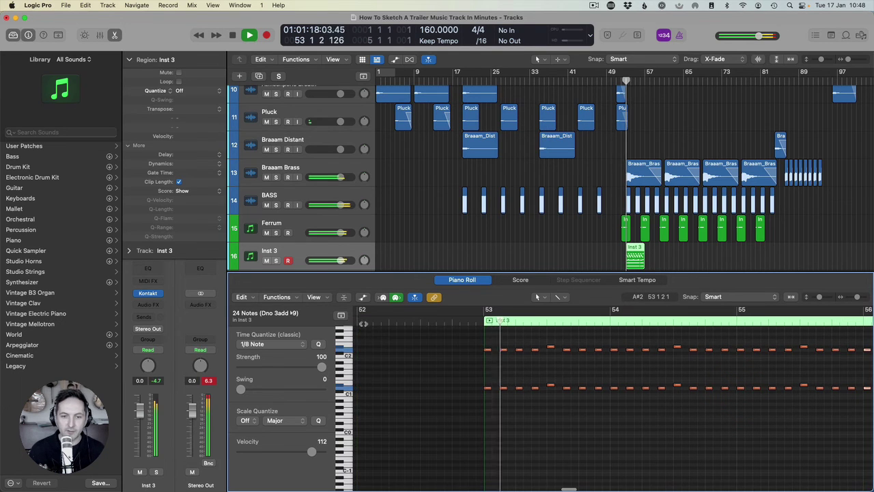
{"action": "scroll", "coordinate": [567, 353], "scroll_direction": "right", "scroll_amount": 1}
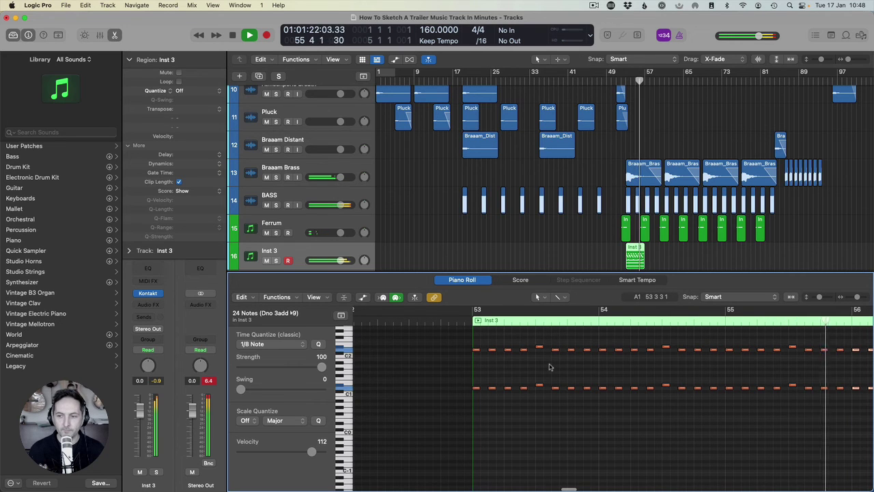
{"action": "key", "text": "space"}
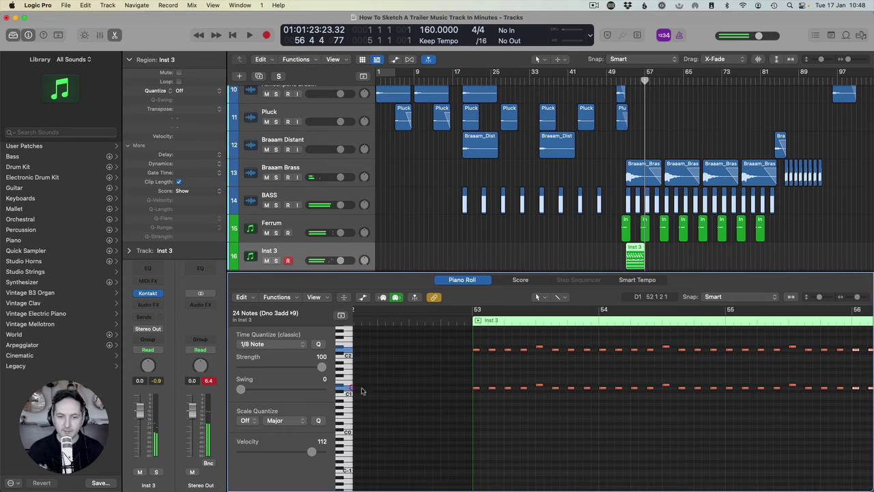
Copy the D1 note down to D0 on beats 1 and 2 of every bar from 53 to 56
{"action": "left_click", "coordinate": [476, 388]}
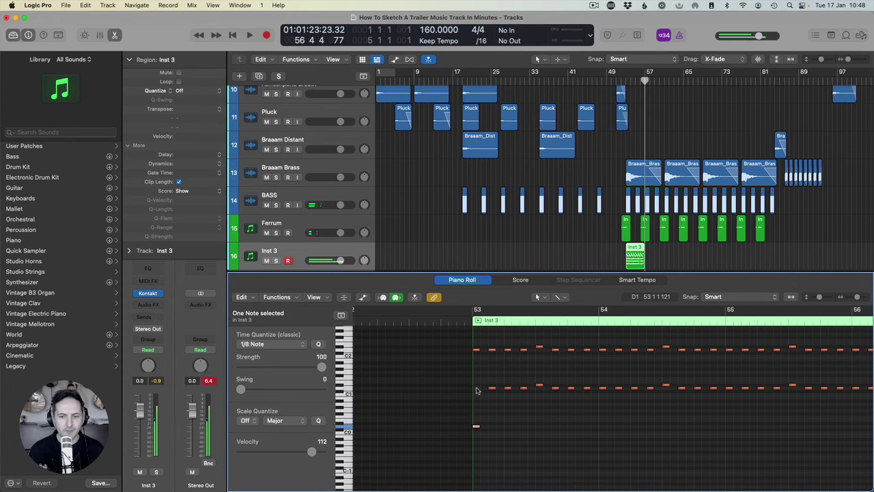
{"action": "left_click_drag", "start_coordinate": [476, 388], "coordinate": [726, 427]}
{"action": "scroll", "coordinate": [690, 428], "scroll_direction": "right", "scroll_amount": 3}
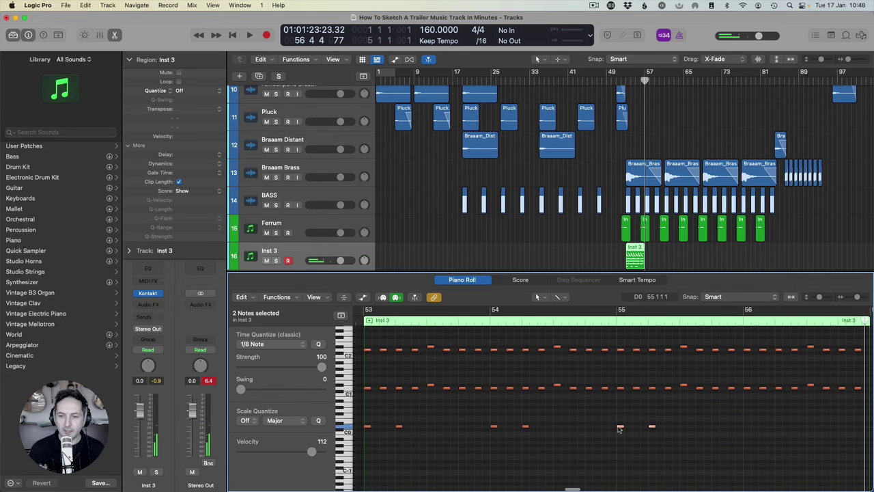
{"action": "left_click_drag", "start_coordinate": [621, 428], "coordinate": [747, 429]}
Select all the D# notes in octaves 1, 2 and 3 and raise them two semitones to F
{"action": "scroll", "coordinate": [389, 384], "scroll_direction": "up", "scroll_amount": 1}
{"action": "left_click", "coordinate": [340, 393]}
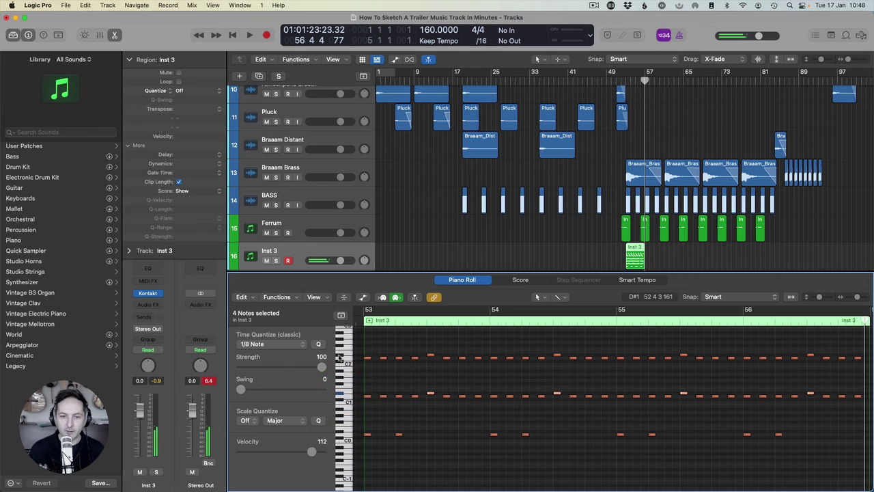
{"action": "scroll", "coordinate": [340, 355], "scroll_direction": "up", "scroll_amount": 3}
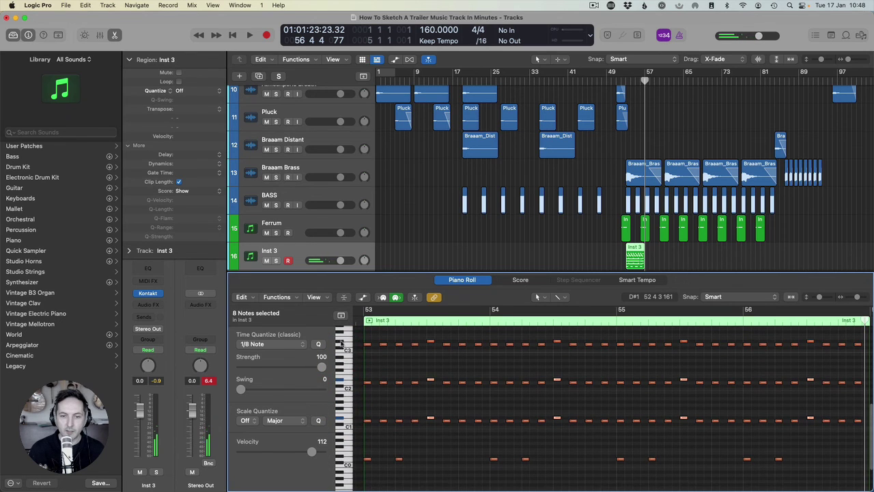
{"action": "left_click", "coordinate": [340, 343], "text": "shift"}
{"action": "key", "text": "alt+Up"}
{"action": "key", "text": "alt+Up"}
{"action": "scroll", "coordinate": [452, 318], "scroll_direction": "left", "scroll_amount": 1}
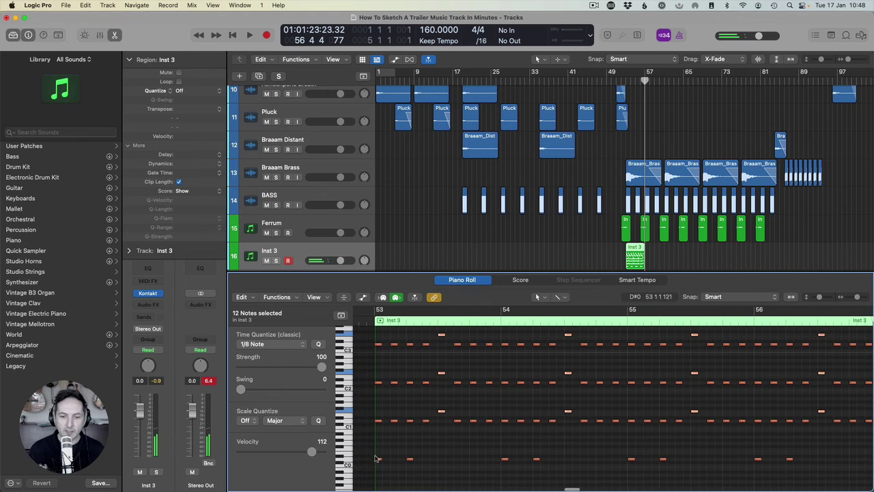
Copy the D0 notes onto beats 3 and 4 of each bar, play the region from bar 53, and close the note editor
{"action": "left_click", "coordinate": [345, 458]}
{"action": "left_click_drag", "start_coordinate": [376, 459], "coordinate": [441, 459]}
{"action": "left_click", "coordinate": [367, 320]}
{"action": "key", "text": "space"}
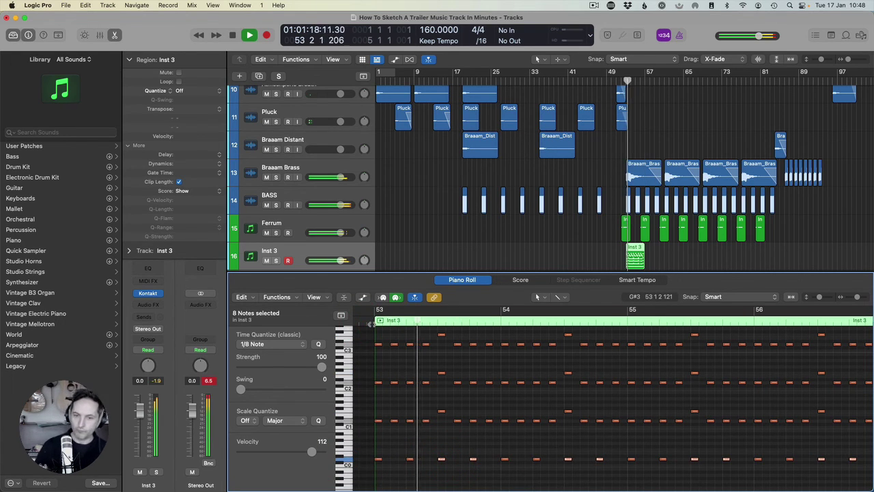
{"action": "key", "text": "p"}
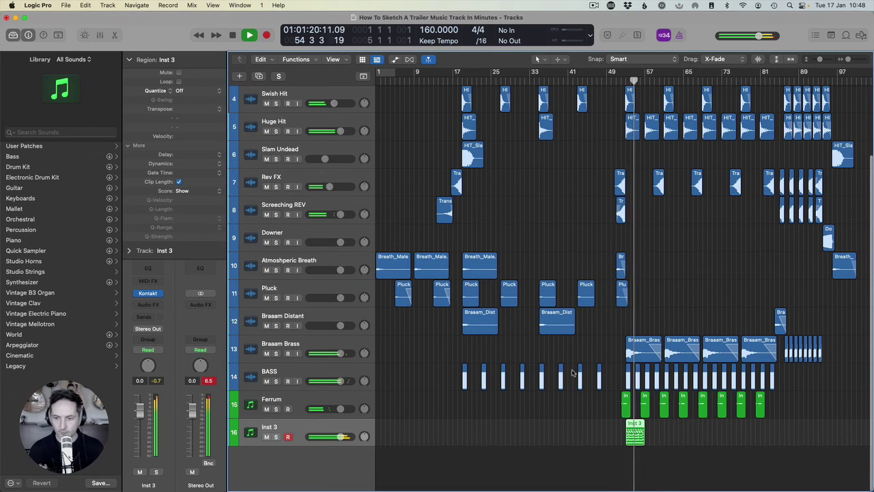
Repeat the Inst 3 region once at bar 57 and lower the track's volume to -5.4 dB during playback
{"action": "left_click", "coordinate": [634, 433]}
{"action": "key", "text": "super+r"}
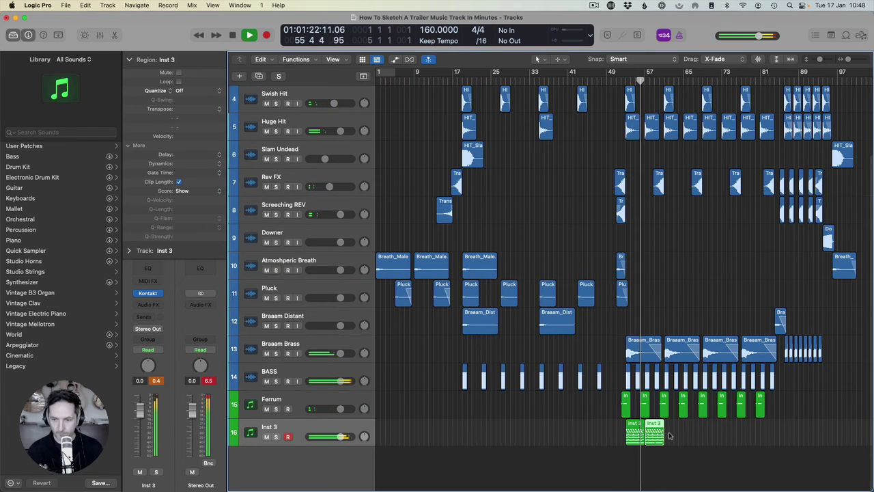
{"action": "left_click", "coordinate": [299, 426]}
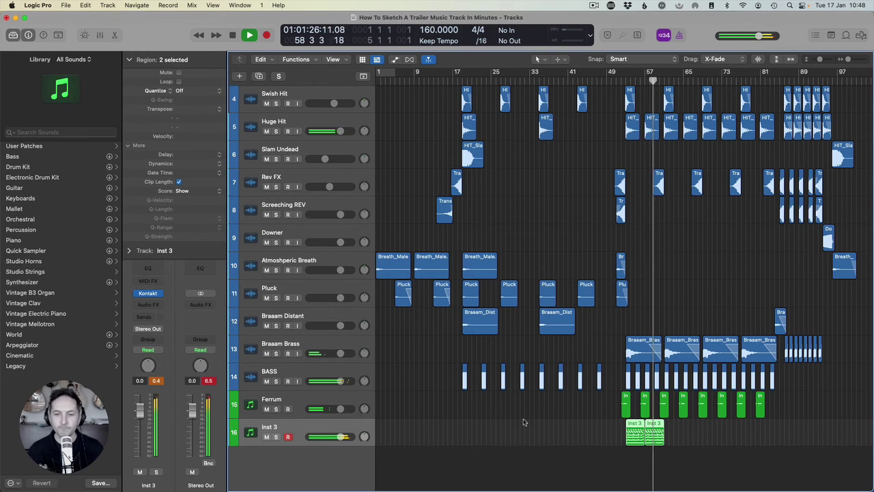
{"action": "left_click_drag", "start_coordinate": [339, 437], "coordinate": [321, 440]}
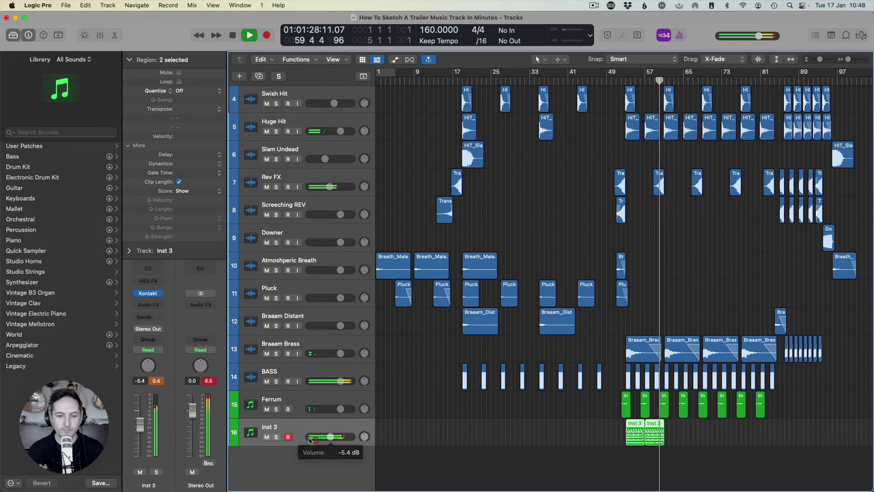
{"action": "left_click", "coordinate": [565, 417]}
{"action": "key", "text": "space"}
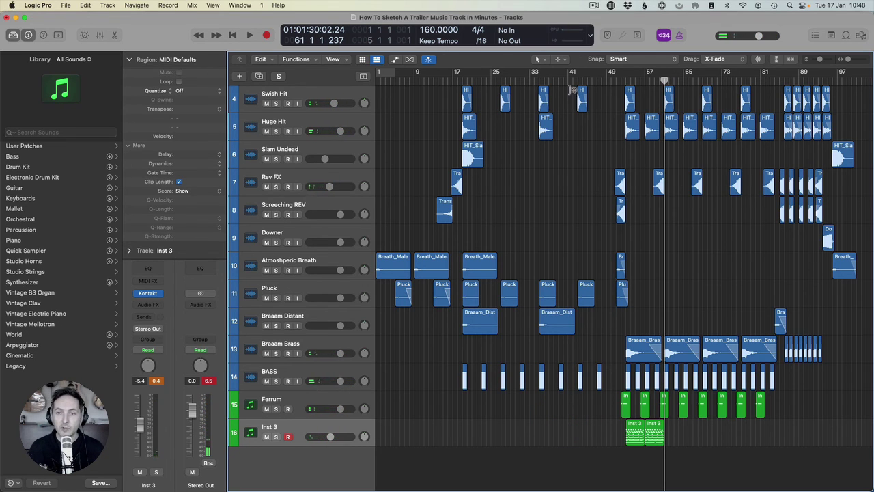
Move the playhead to bar 19 and select the Ferrum track with its regions
{"action": "left_click", "coordinate": [462, 81]}
{"action": "scroll", "coordinate": [590, 289], "scroll_direction": "up", "scroll_amount": 5}
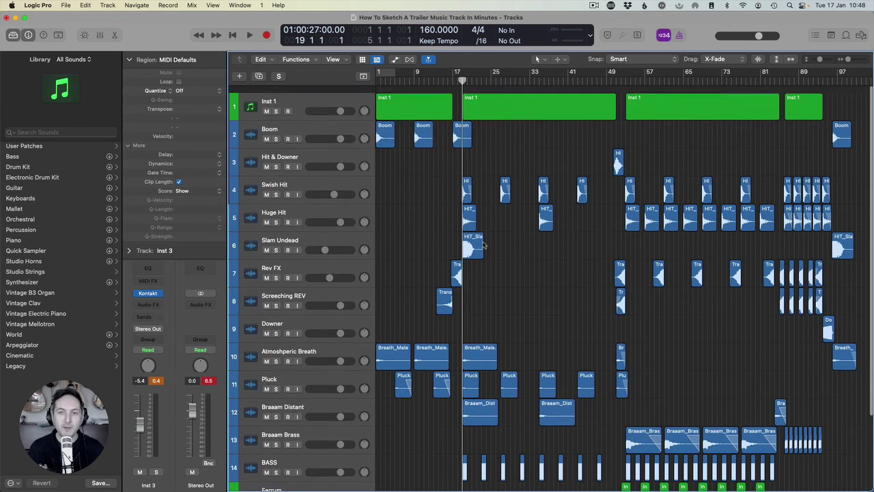
{"action": "scroll", "coordinate": [589, 289], "scroll_direction": "down", "scroll_amount": 5}
{"action": "left_click_drag", "start_coordinate": [698, 431], "coordinate": [620, 429]}
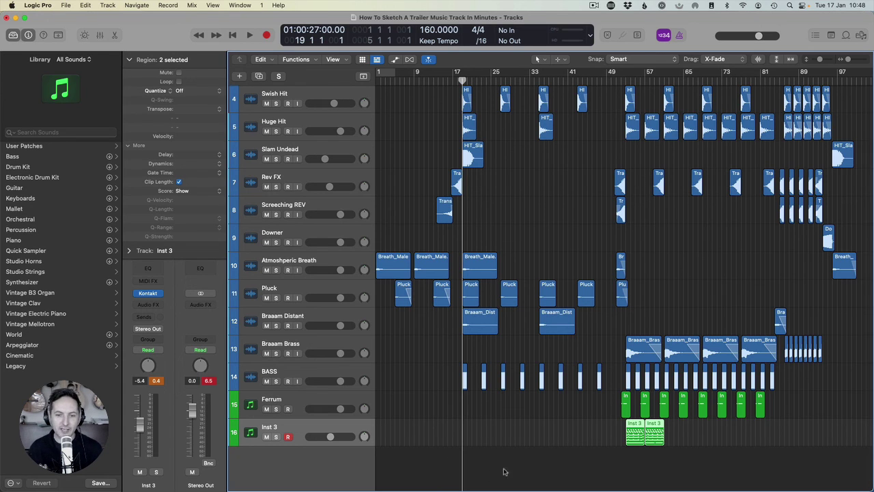
{"action": "mouse_move", "coordinate": [644, 428]}
{"action": "left_mouse_down"}
{"action": "mouse_move", "coordinate": [627, 430]}
{"action": "mouse_move", "coordinate": [645, 427]}
{"action": "left_mouse_up"}
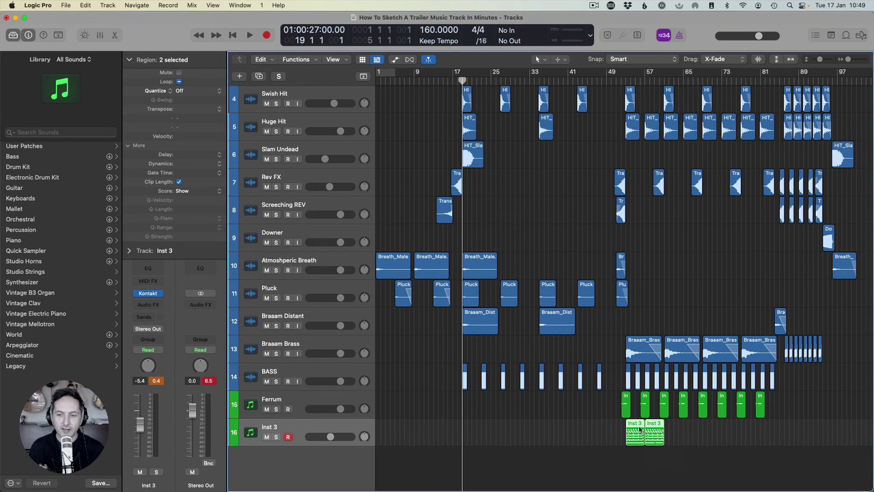
{"action": "left_click", "coordinate": [286, 405]}
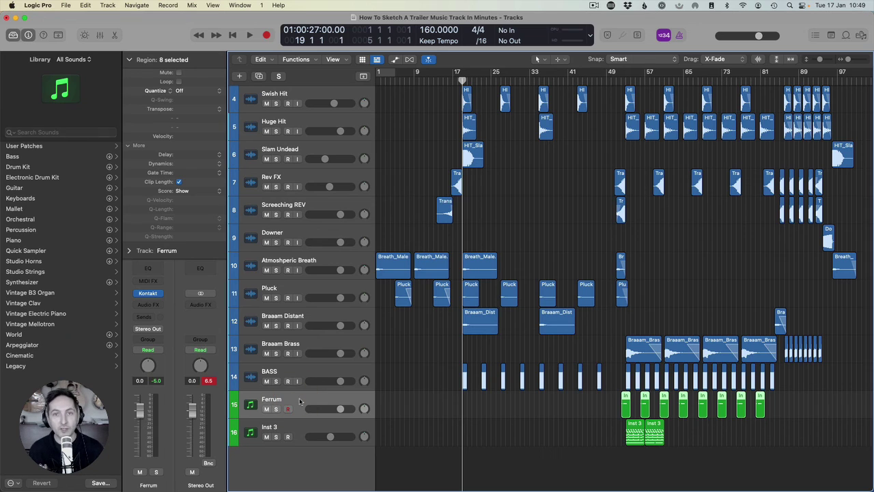